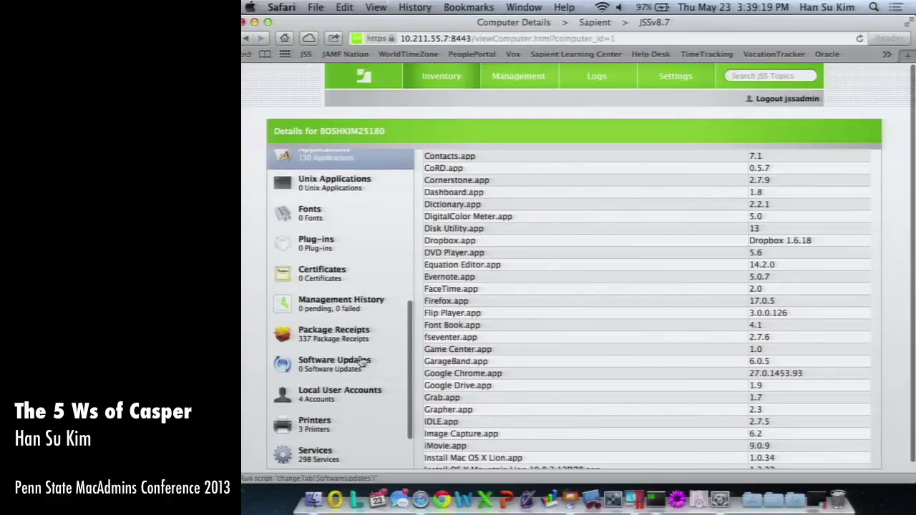
# Scroll through the computer's Package Receipts list.
pyautogui.click(349, 335)
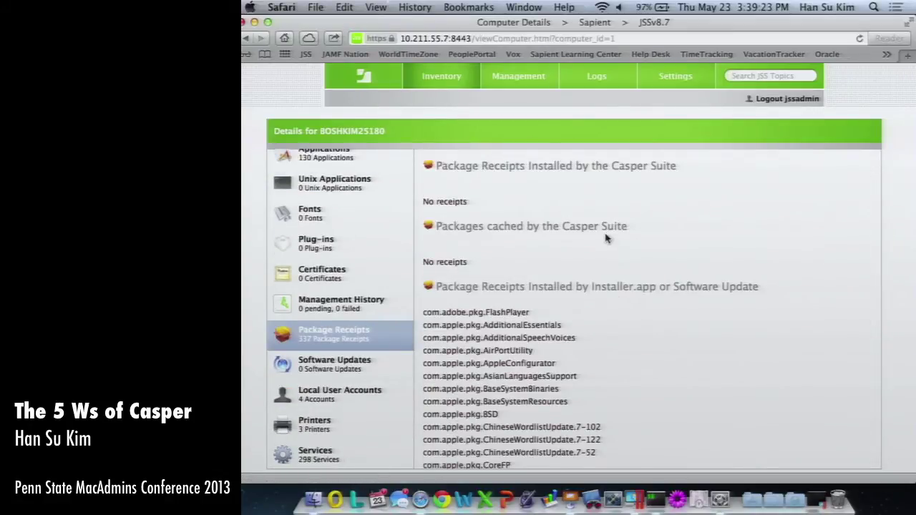
pyautogui.scroll(-15, 606, 237)
pyautogui.scroll(-10, 605, 238)
pyautogui.scroll(20, 605, 233)
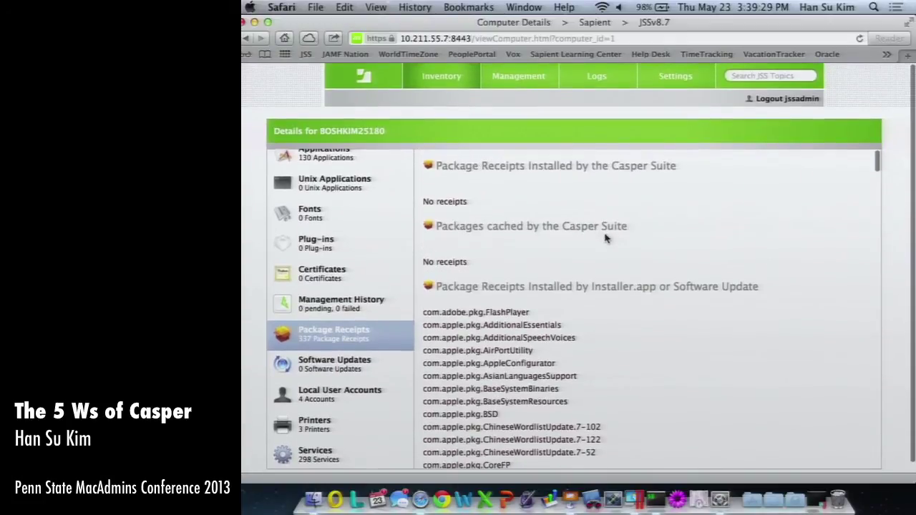
# Check local user accounts, printers and hardware, ending on Computer Information (jamf 8.7).
pyautogui.click(351, 396)
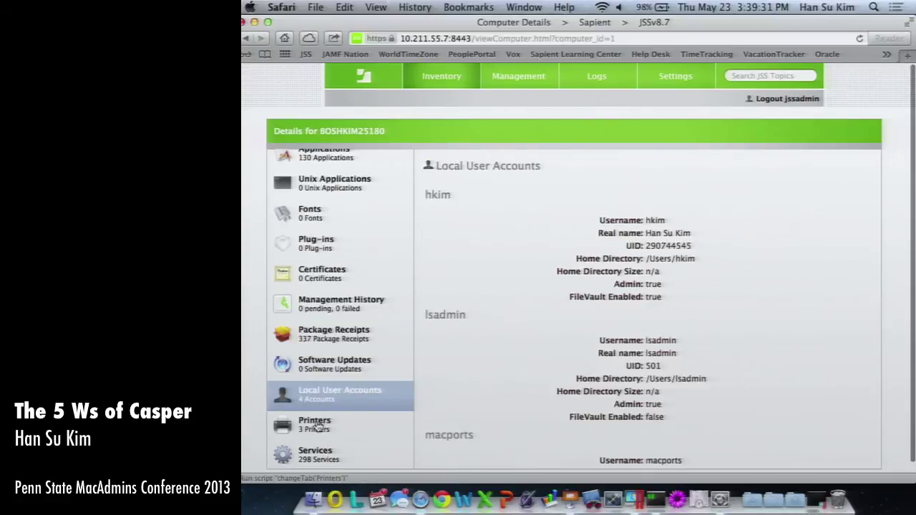
pyautogui.click(324, 423)
pyautogui.scroll(10, 329, 280)
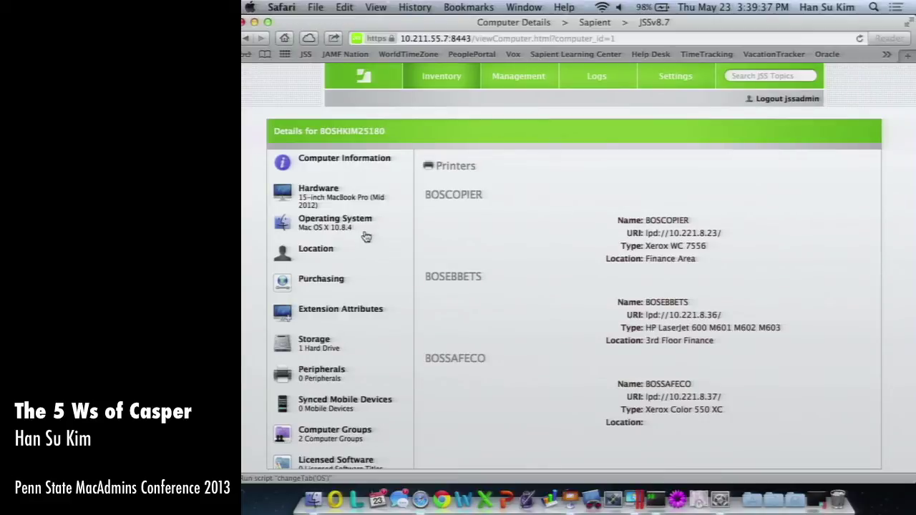
pyautogui.click(334, 170)
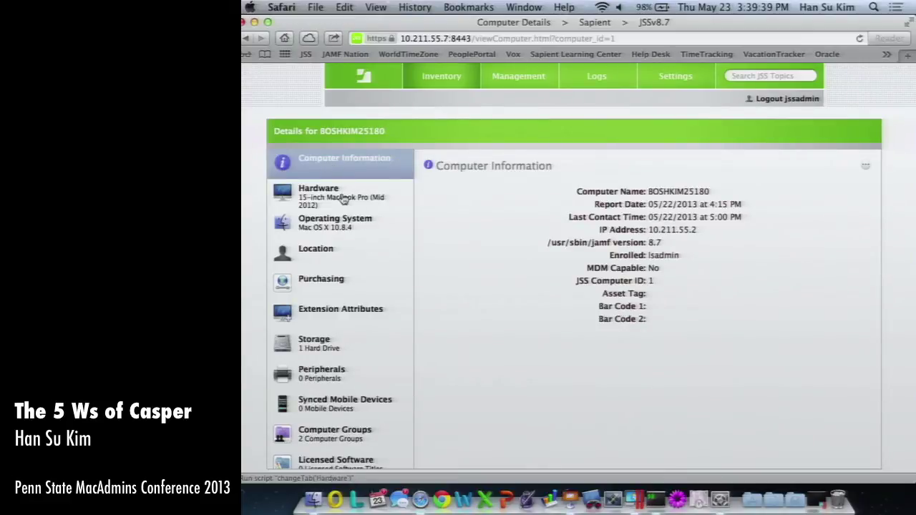
pyautogui.click(344, 199)
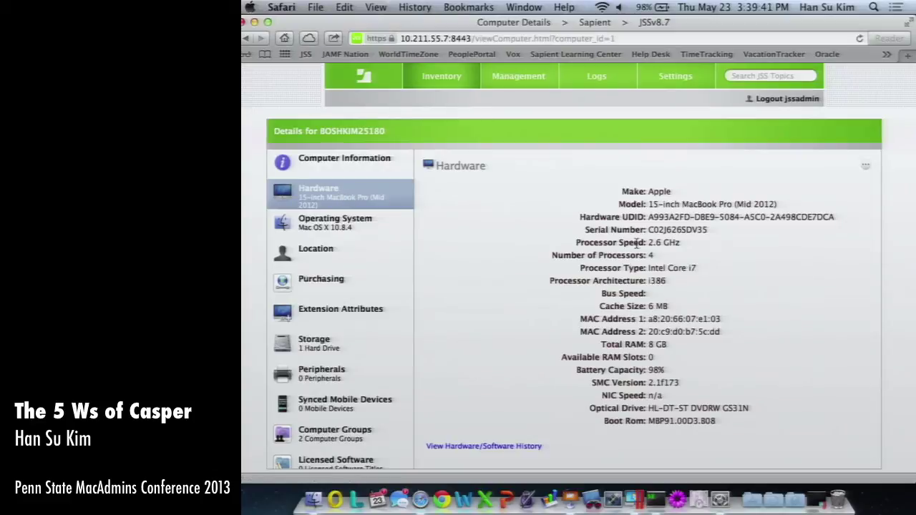
pyautogui.click(323, 165)
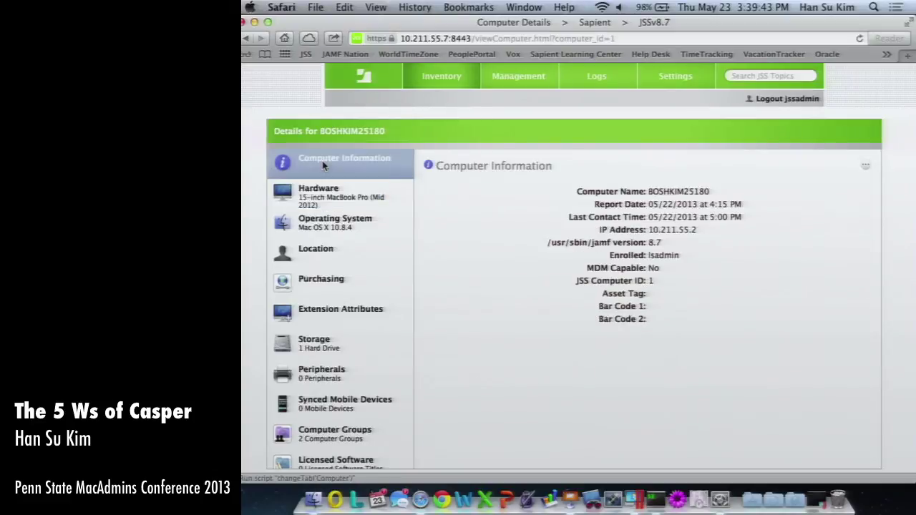
# Open the Edit Computer Information form at Bar Code 1, then leave for Inventory search unsaved.
pyautogui.click(866, 166)
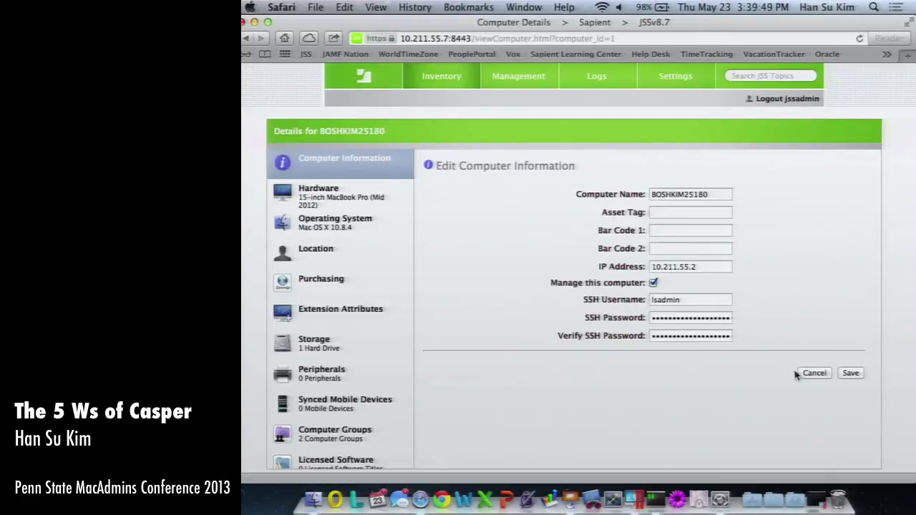
pyautogui.click(659, 232)
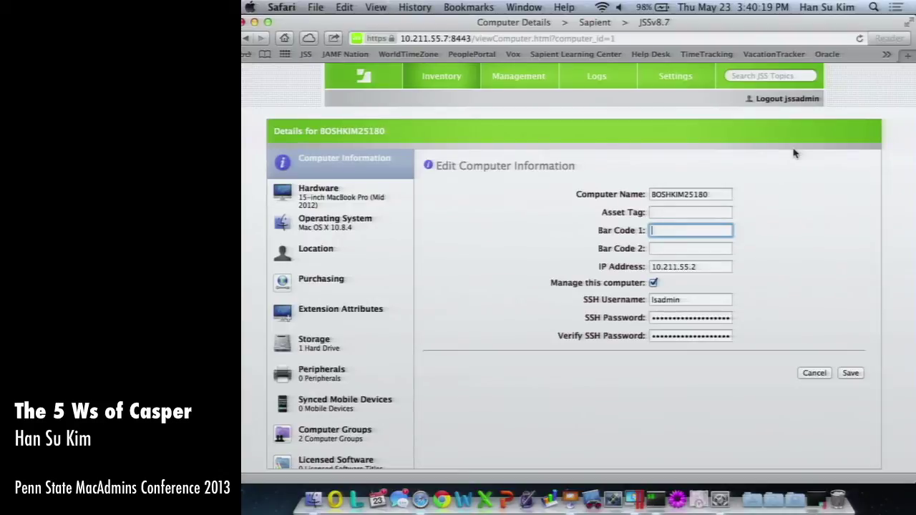
pyautogui.click(442, 80)
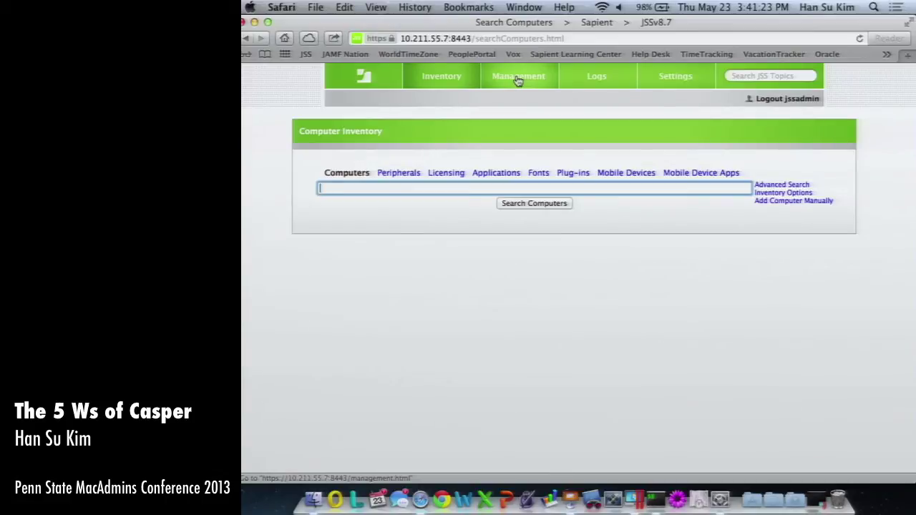
# Start a new managed preference from a template and scroll the template list.
pyautogui.click(514, 80)
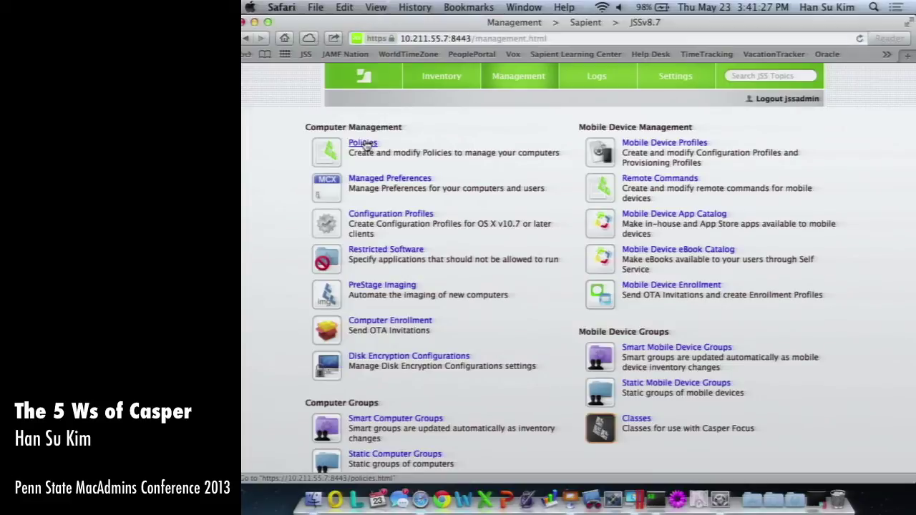
pyautogui.click(395, 185)
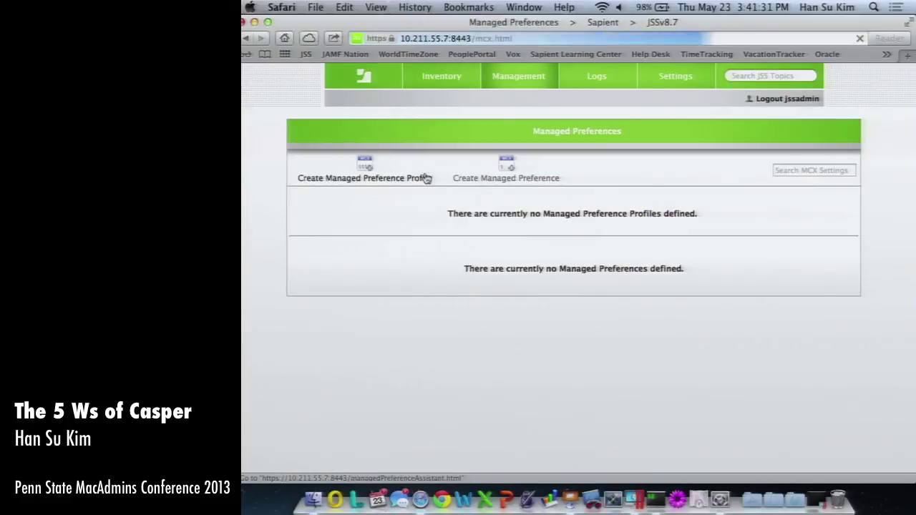
pyautogui.click(499, 171)
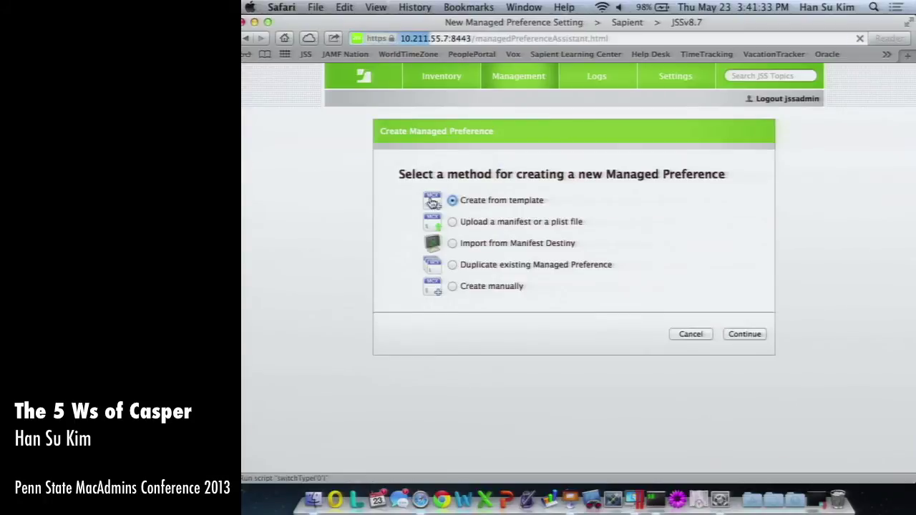
pyautogui.click(746, 335)
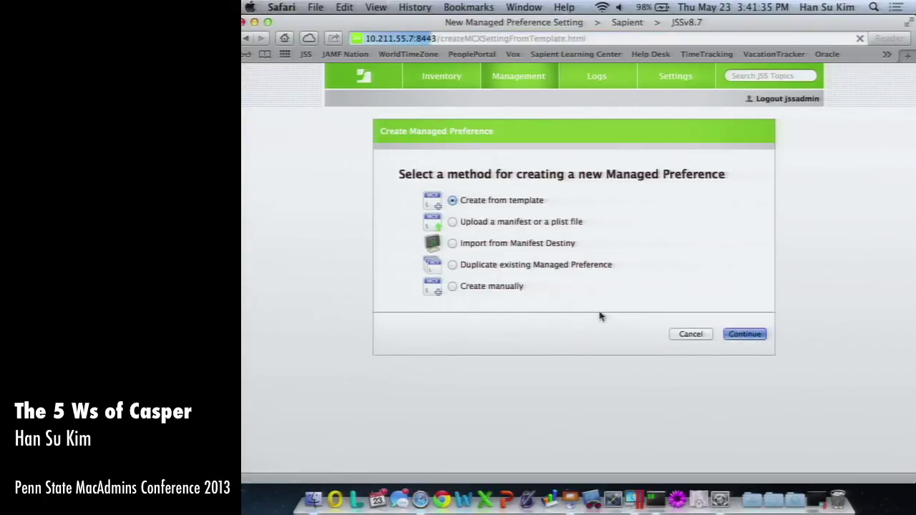
pyautogui.scroll(-5, 606, 289)
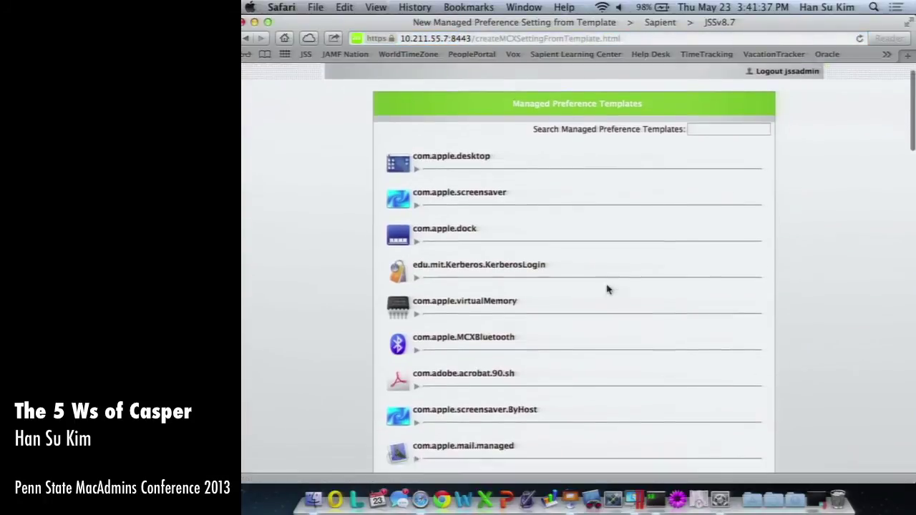
pyautogui.scroll(-4, 606, 290)
pyautogui.scroll(4, 606, 289)
pyautogui.scroll(-6, 607, 289)
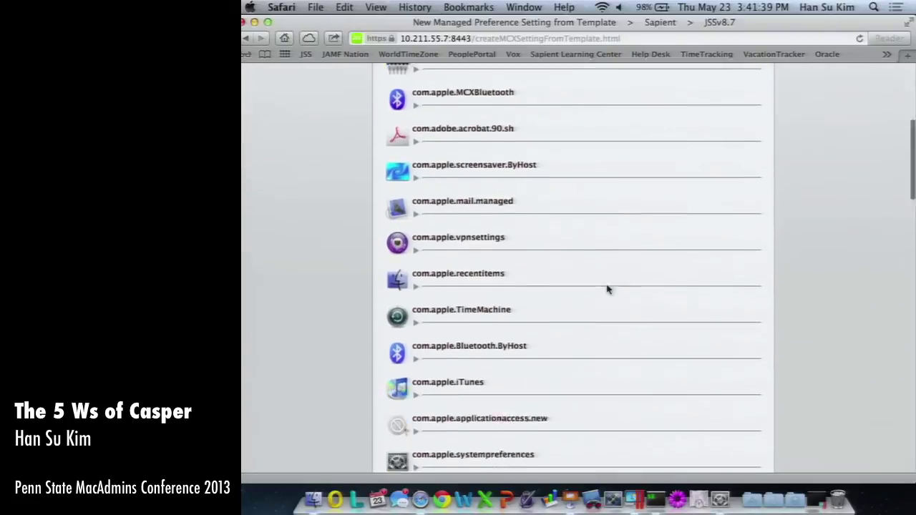
# Expand the com.apple.iTunes template and highlight the Music setting.
pyautogui.click(416, 251)
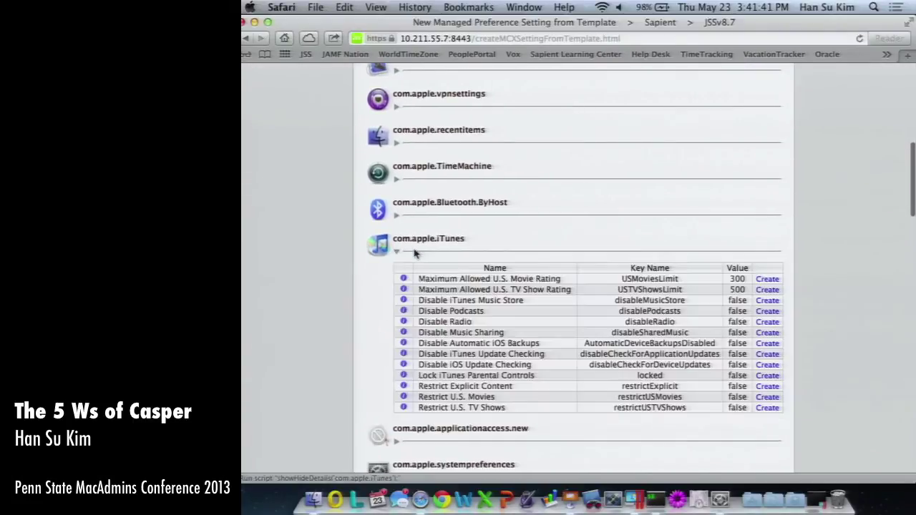
pyautogui.click(435, 318)
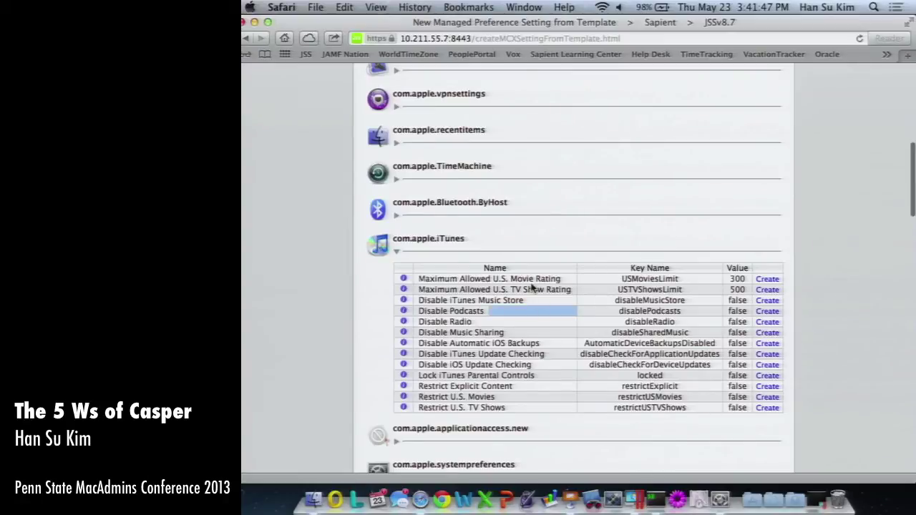
pyautogui.doubleClick(488, 301)
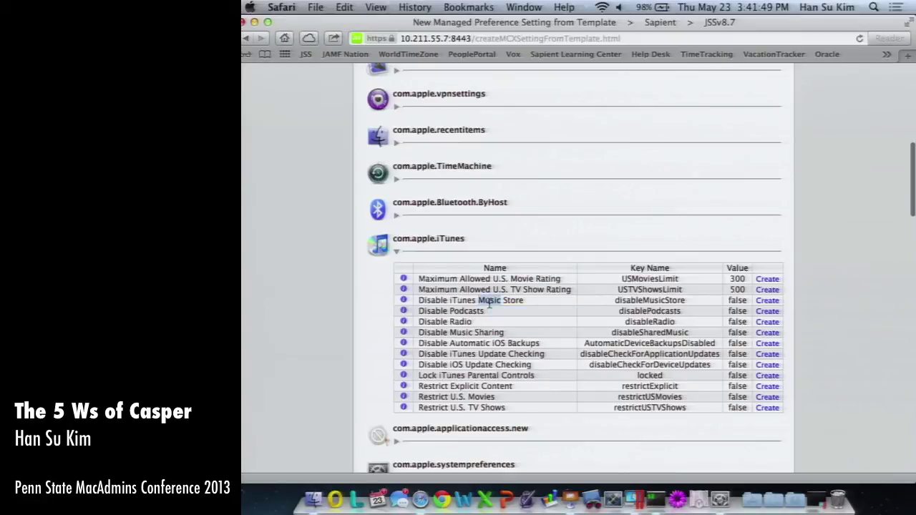
pyautogui.scroll(-5, 539, 313)
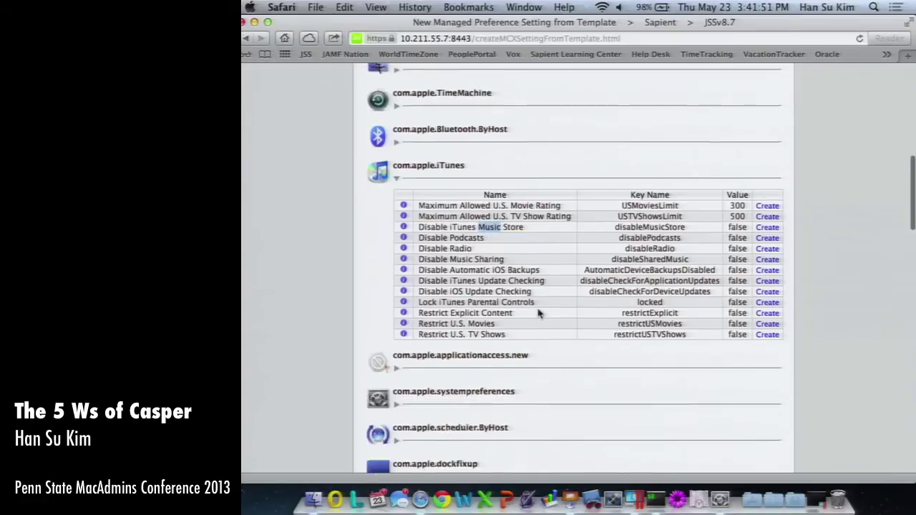
pyautogui.scroll(-4, 540, 313)
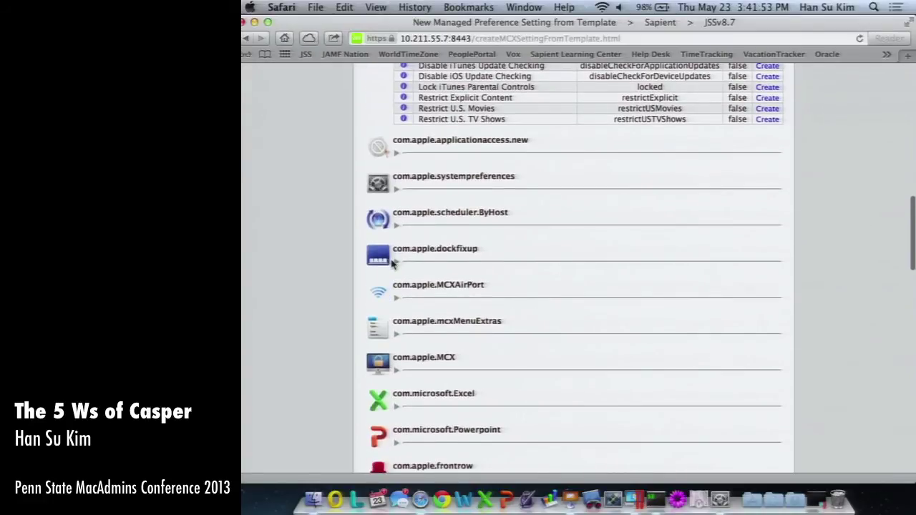
pyautogui.scroll(-7, 402, 271)
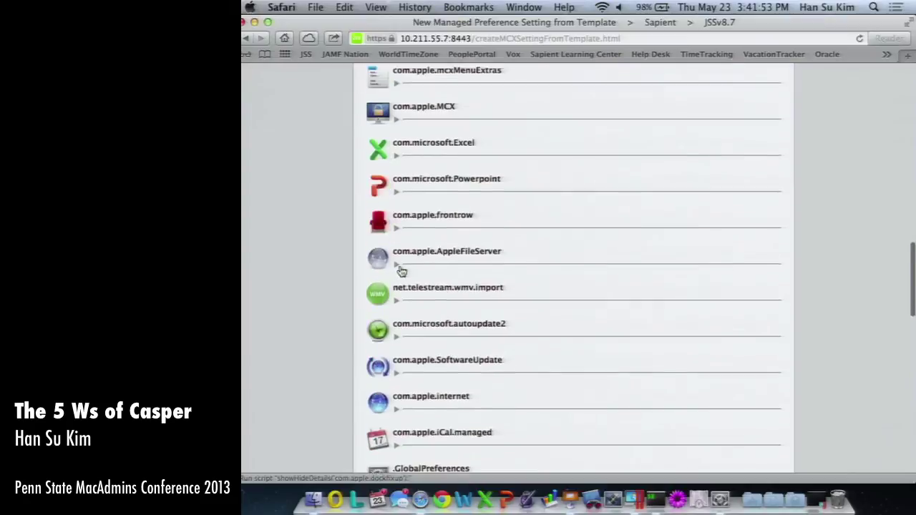
# Expand the com.microsoft.autoupdate2 template and scroll through its settings.
pyautogui.click(397, 335)
pyautogui.scroll(-2, 429, 301)
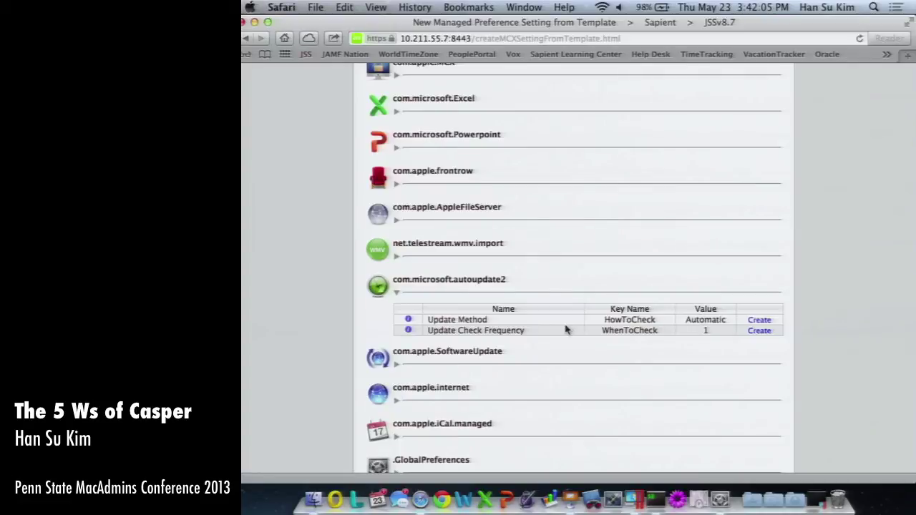
pyautogui.scroll(-6, 565, 329)
pyautogui.scroll(-5, 565, 330)
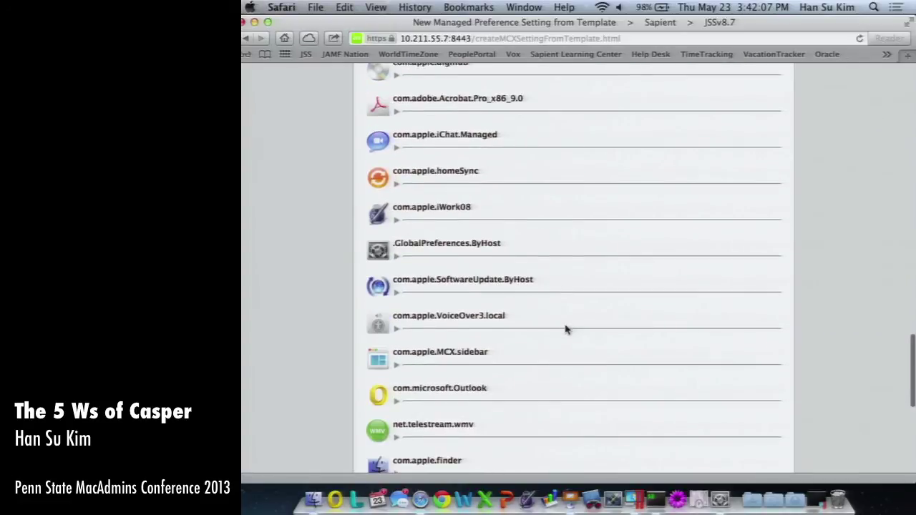
pyautogui.hscroll(-5, 565, 329)
pyautogui.hscroll(-5, 559, 328)
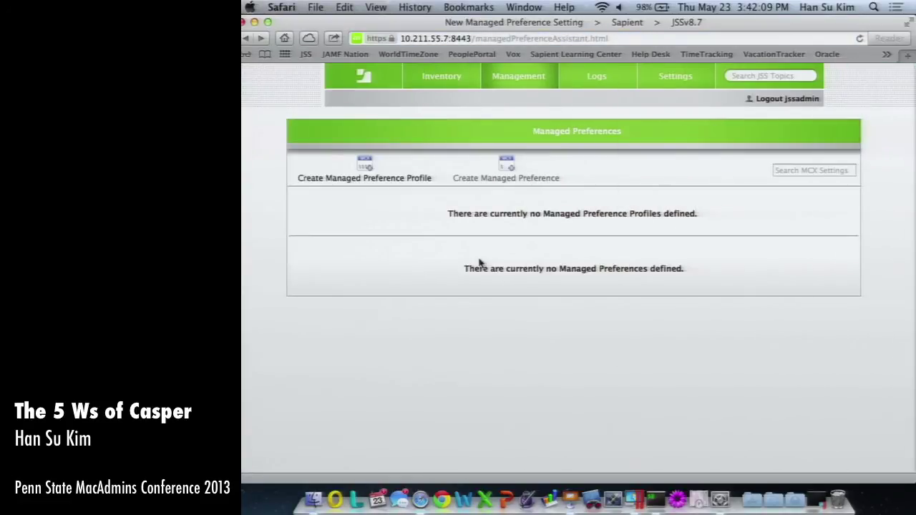
pyautogui.hscroll(-5, 491, 270)
# Start a new OS X configuration profile and browse its payload list.
pyautogui.click(390, 214)
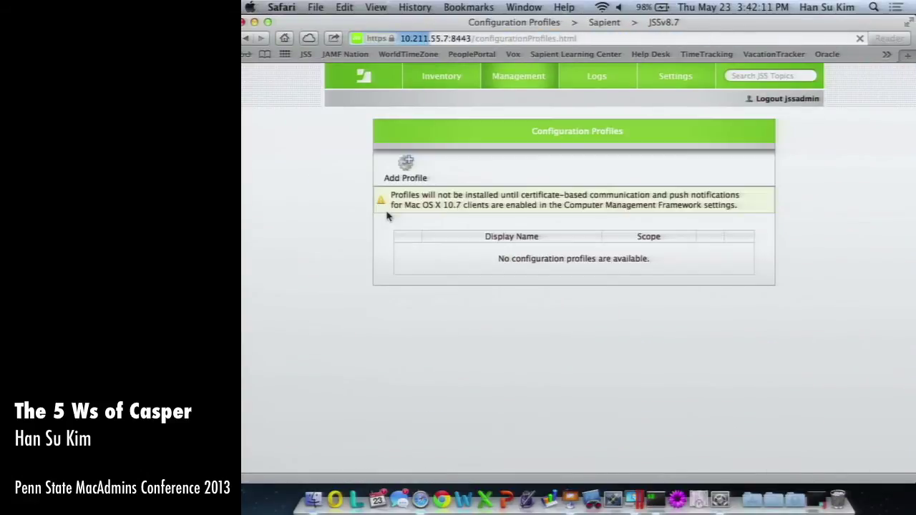
pyautogui.click(407, 166)
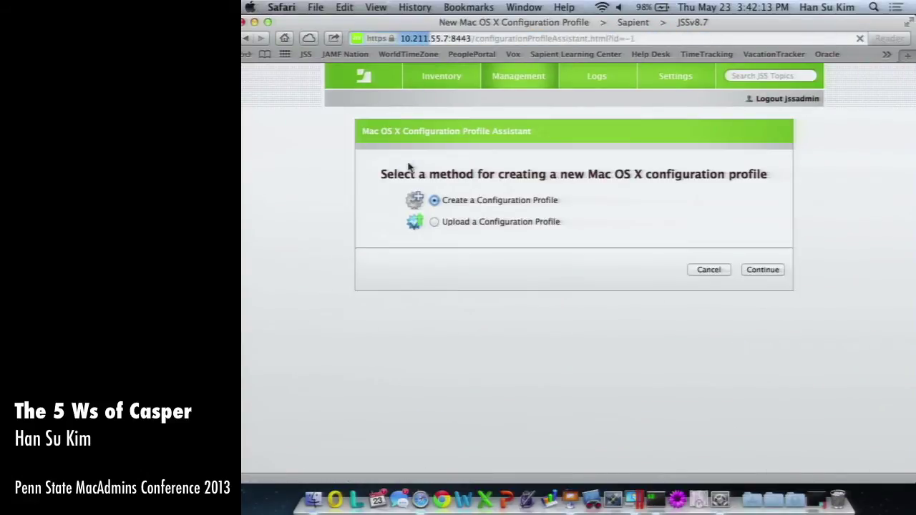
pyautogui.click(762, 271)
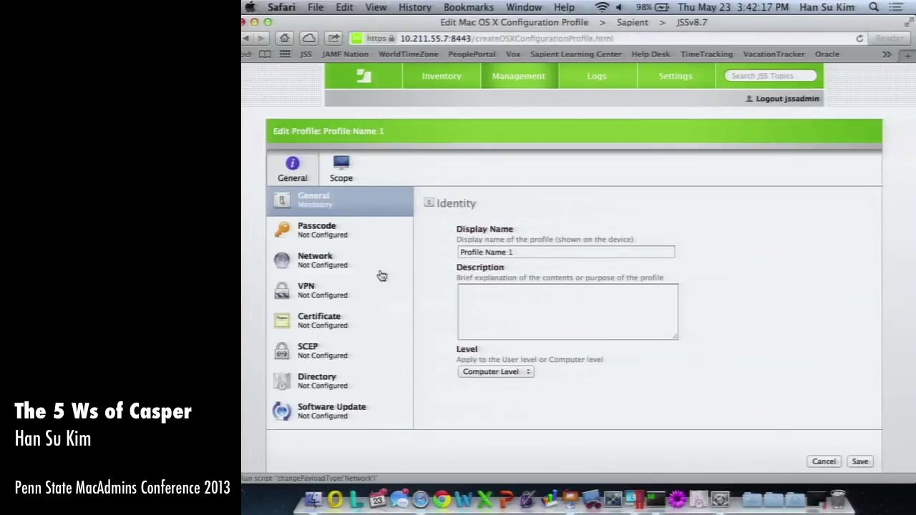
pyautogui.scroll(-4, 382, 276)
pyautogui.scroll(-5, 381, 275)
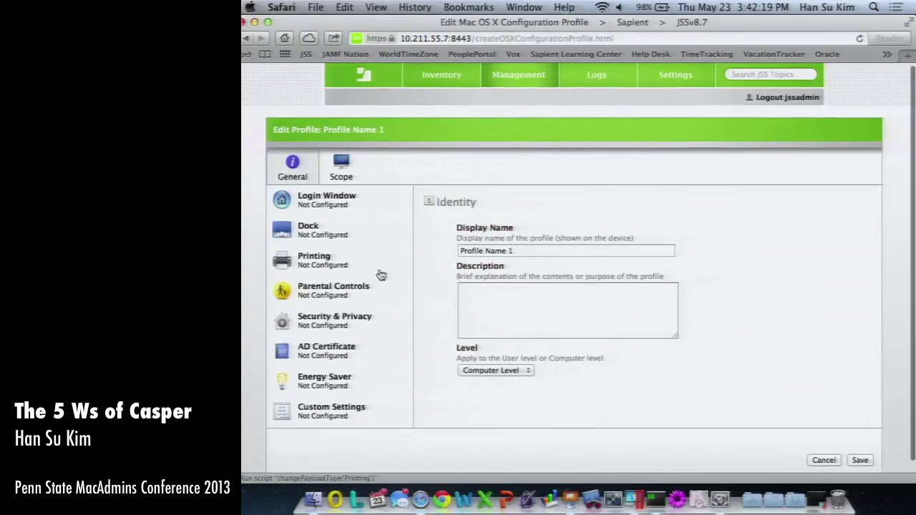
pyautogui.scroll(1, 381, 275)
pyautogui.scroll(3, 379, 274)
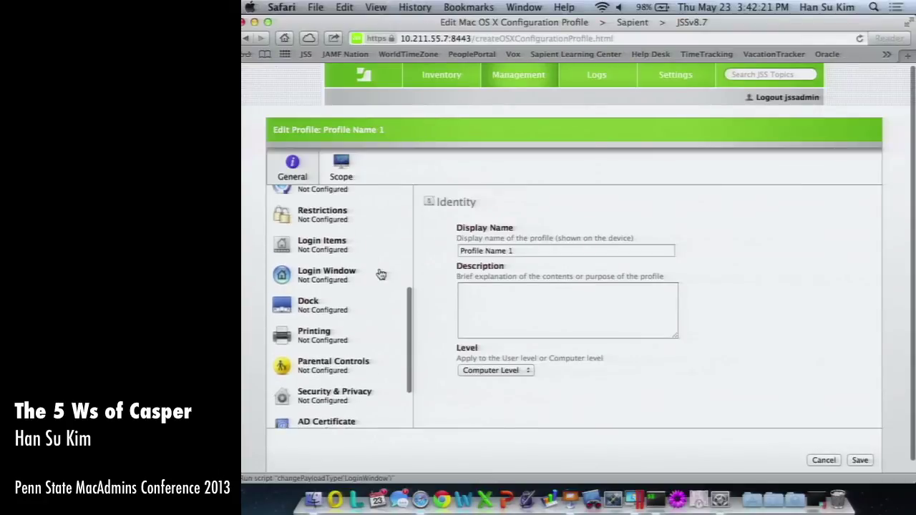
pyautogui.scroll(2, 348, 225)
# Configure a Software Update payload, then cancel the profile without saving.
pyautogui.click(344, 226)
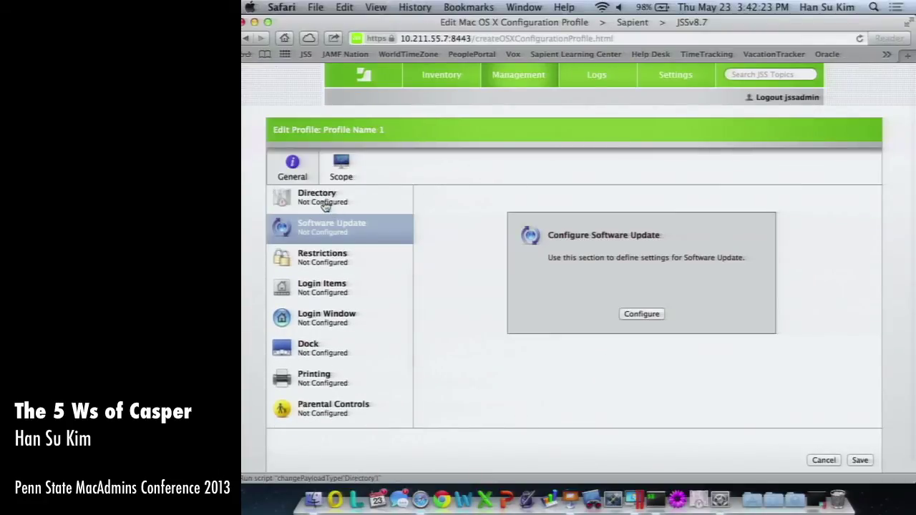
pyautogui.click(642, 314)
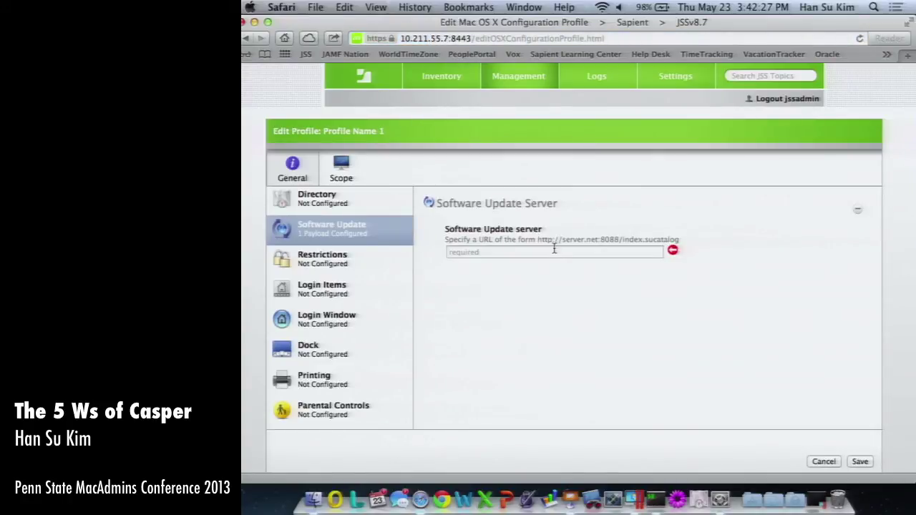
pyautogui.scroll(-1, 554, 249)
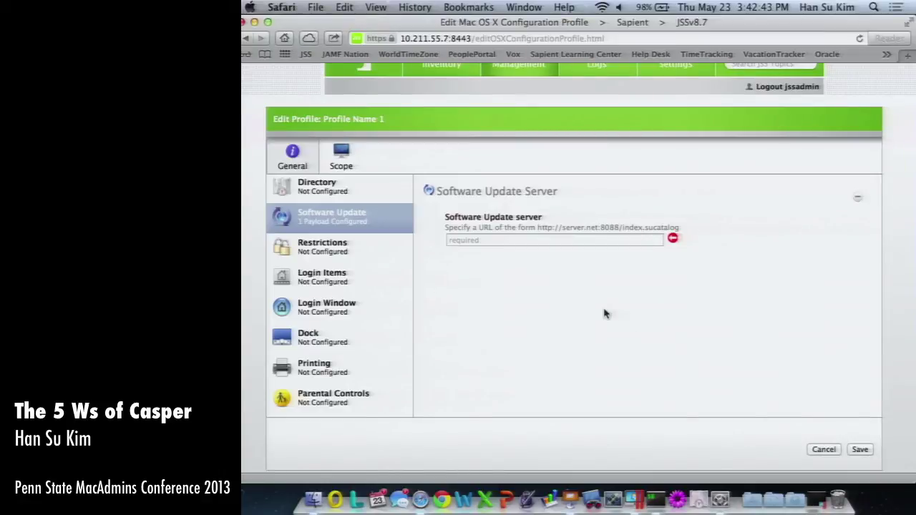
pyautogui.click(824, 451)
# Start a new FileVault 2 encryption configuration and review Recovery Key Type, keeping Individual.
pyautogui.click(521, 86)
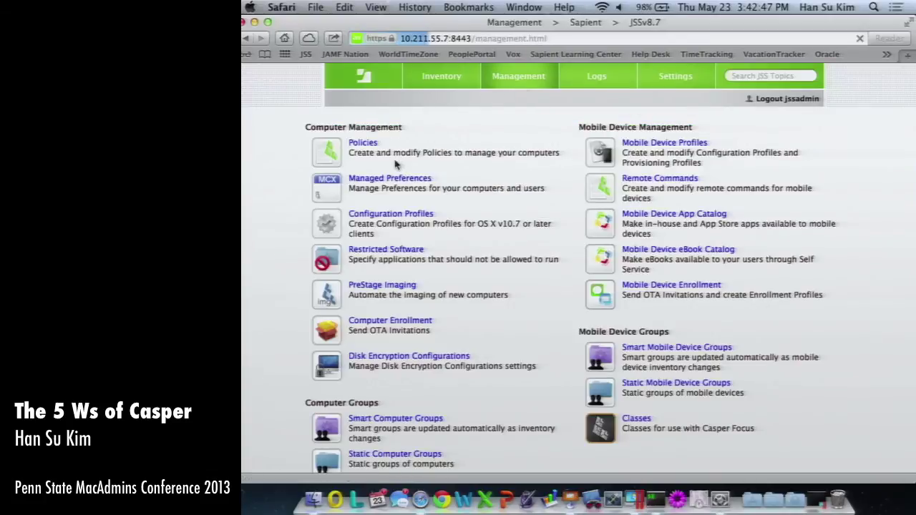
pyautogui.click(392, 356)
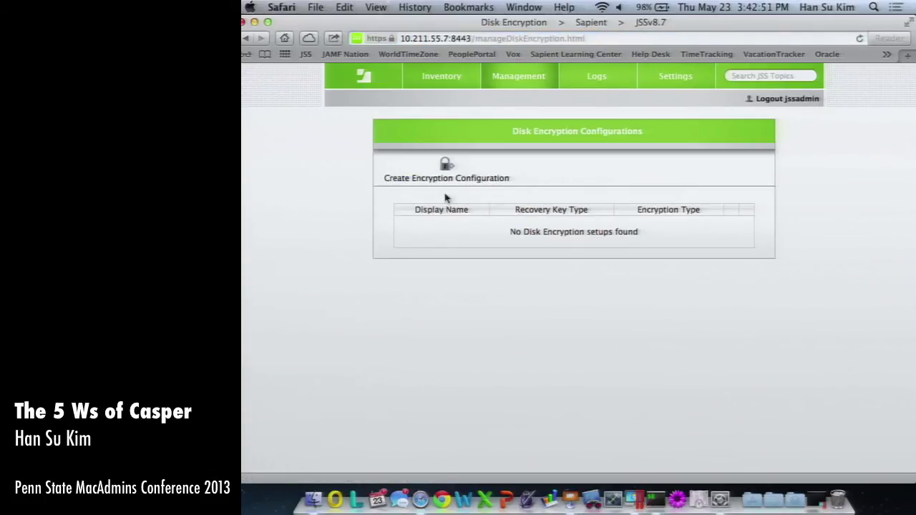
pyautogui.click(444, 168)
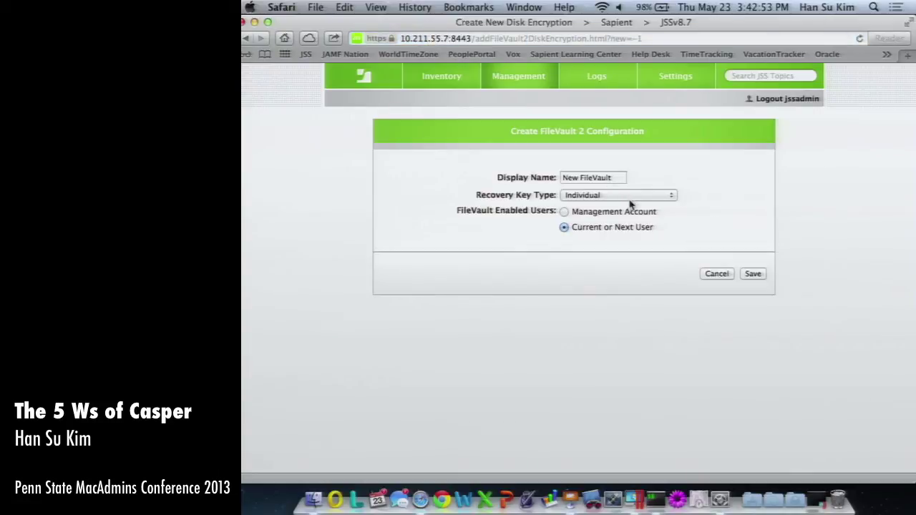
pyautogui.click(608, 196)
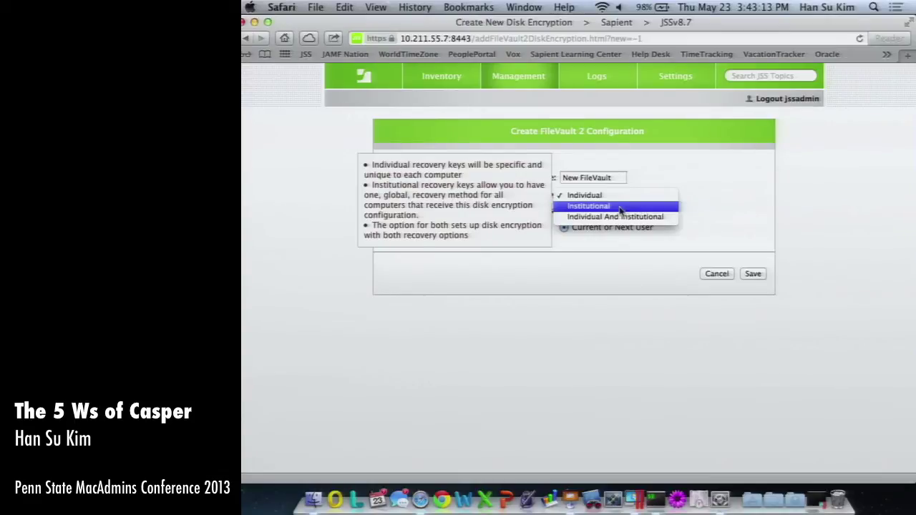
pyautogui.click(615, 197)
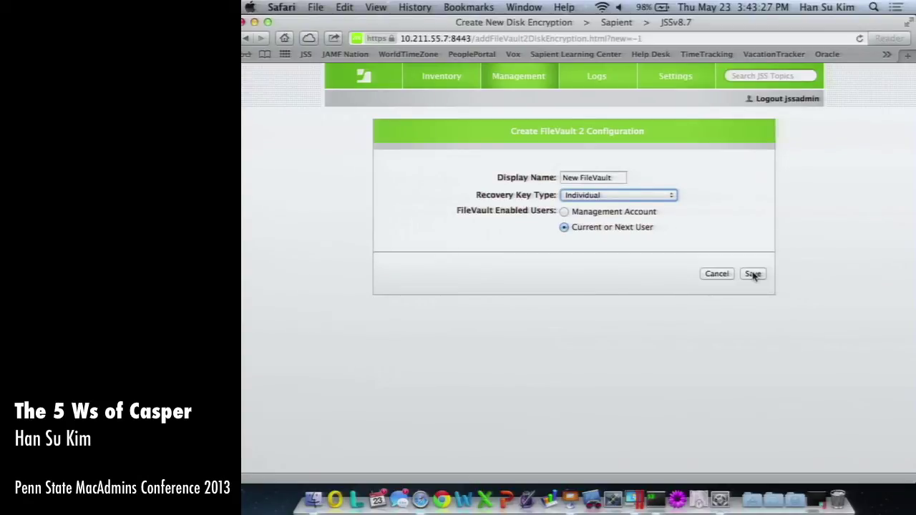
# Cancel the encryption configuration and show the Policies list.
pyautogui.click(716, 273)
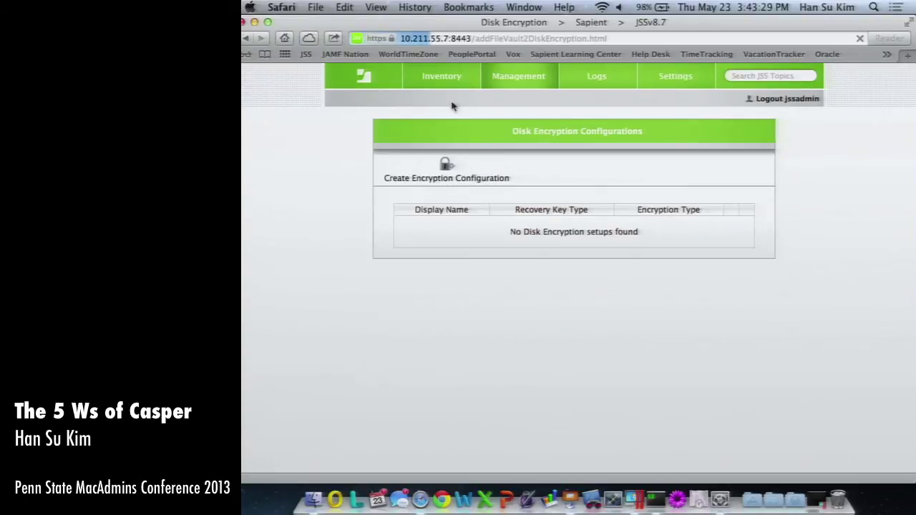
pyautogui.click(533, 73)
pyautogui.click(352, 146)
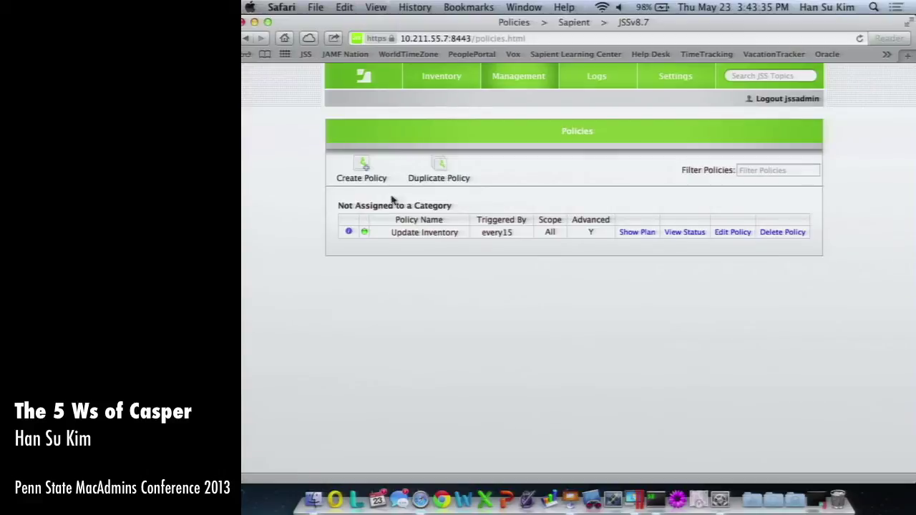
# Create an Untitled Policy manually, view its Triggered By choices, then show its empty Packages list.
pyautogui.moveTo(392, 232); pyautogui.dragTo(559, 240)
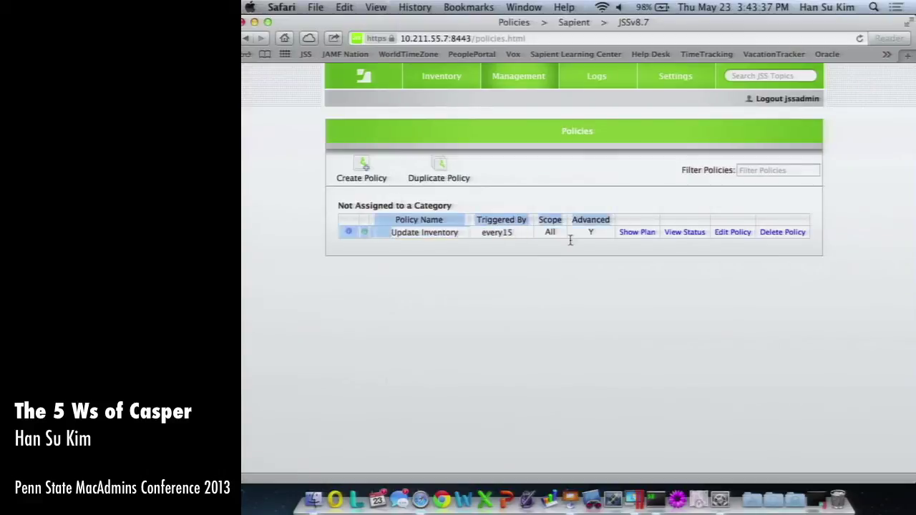
pyautogui.click(361, 169)
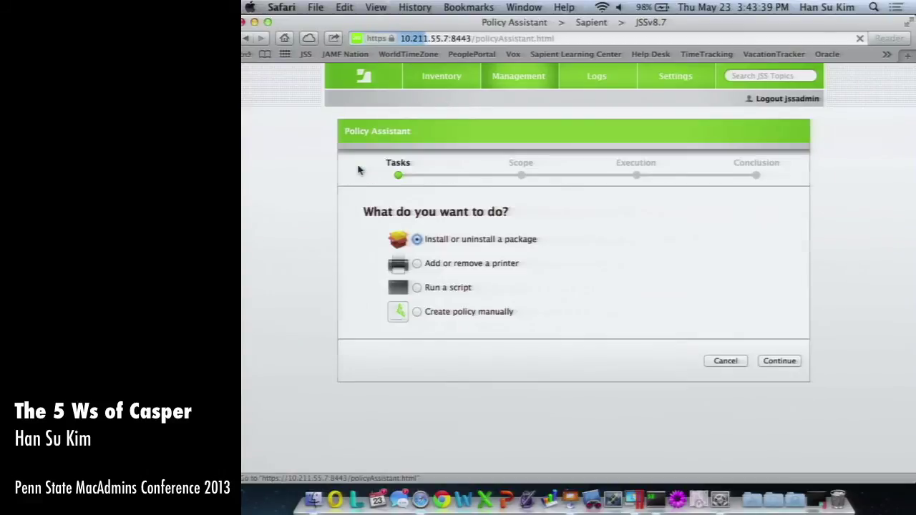
pyautogui.click(417, 313)
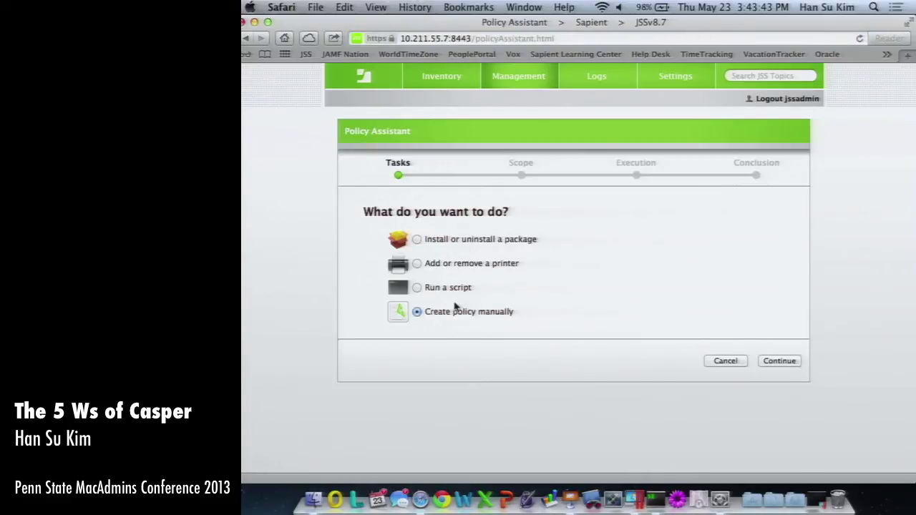
pyautogui.click(783, 359)
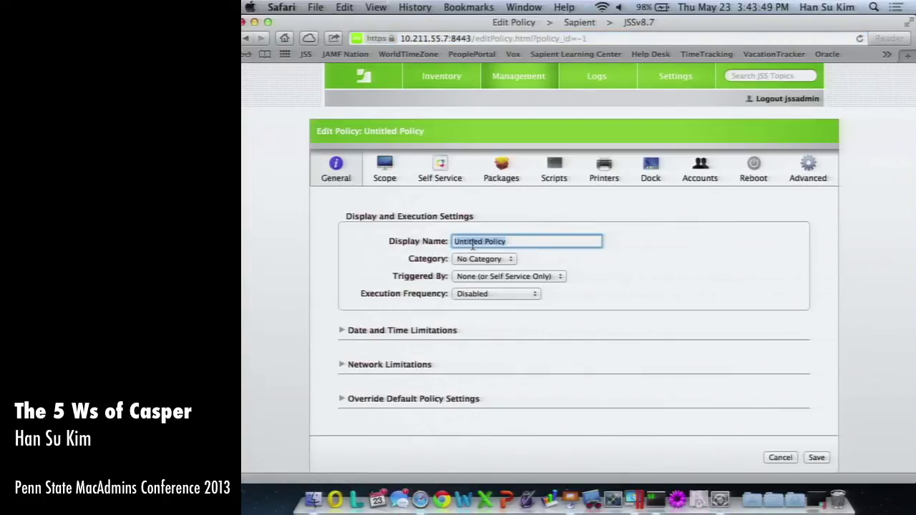
pyautogui.click(474, 276)
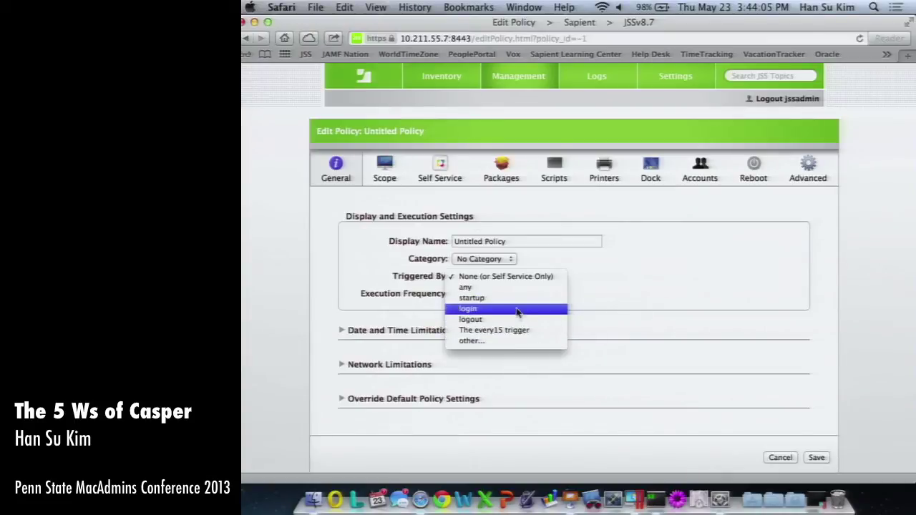
pyautogui.click(501, 172)
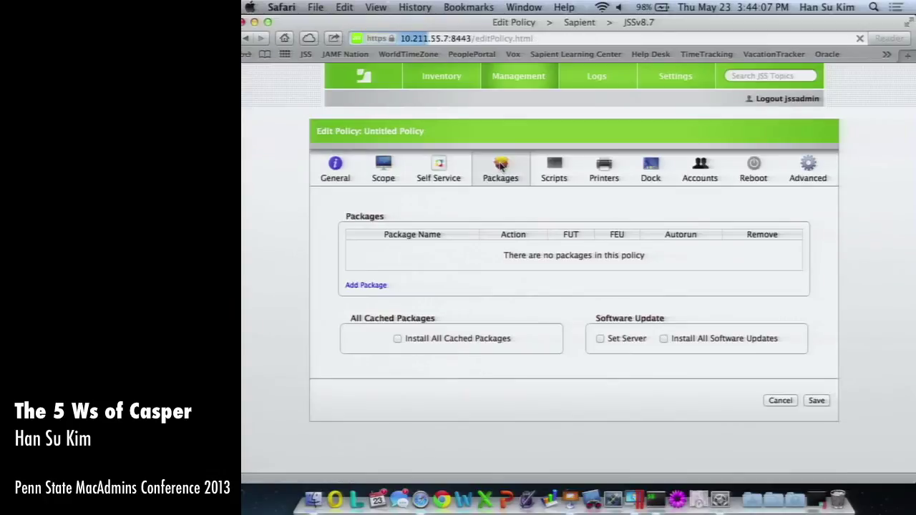
# Inspect Java 7 Update 21.pkg's actions, leave it at Nothing, and tick Install All Cached Packages.
pyautogui.click(361, 285)
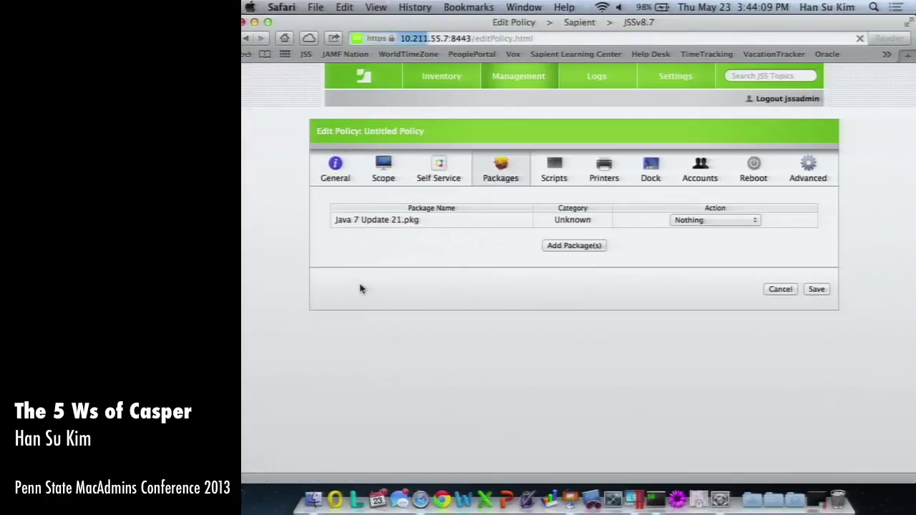
pyautogui.moveTo(425, 221); pyautogui.dragTo(358, 224)
pyautogui.click(713, 221)
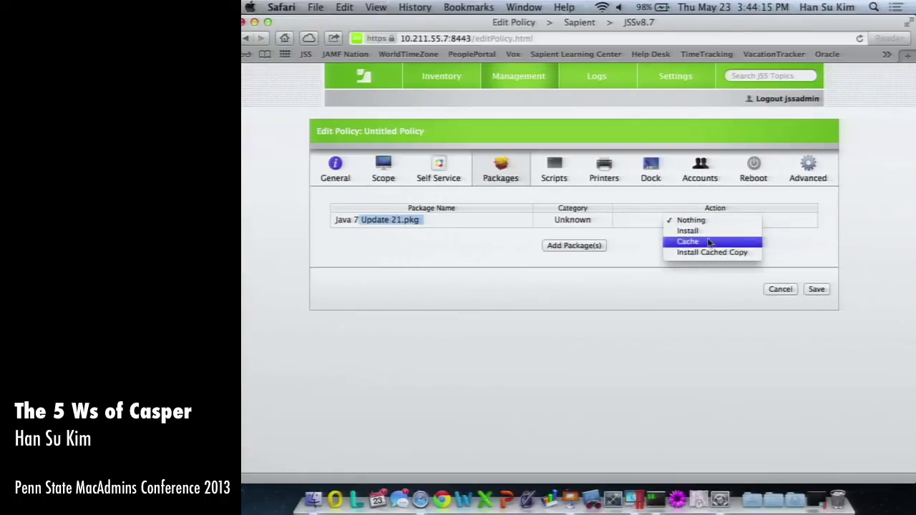
pyautogui.click(605, 250)
pyautogui.click(595, 247)
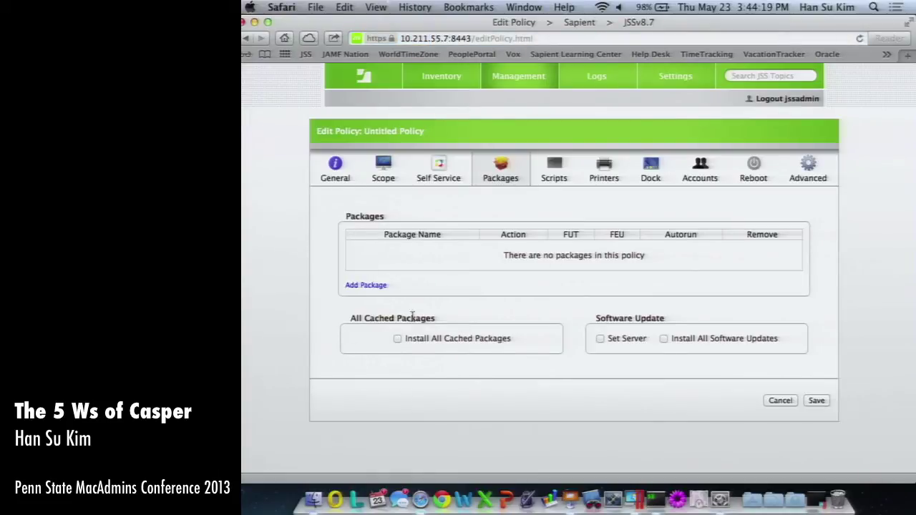
pyautogui.click(398, 339)
pyautogui.click(552, 170)
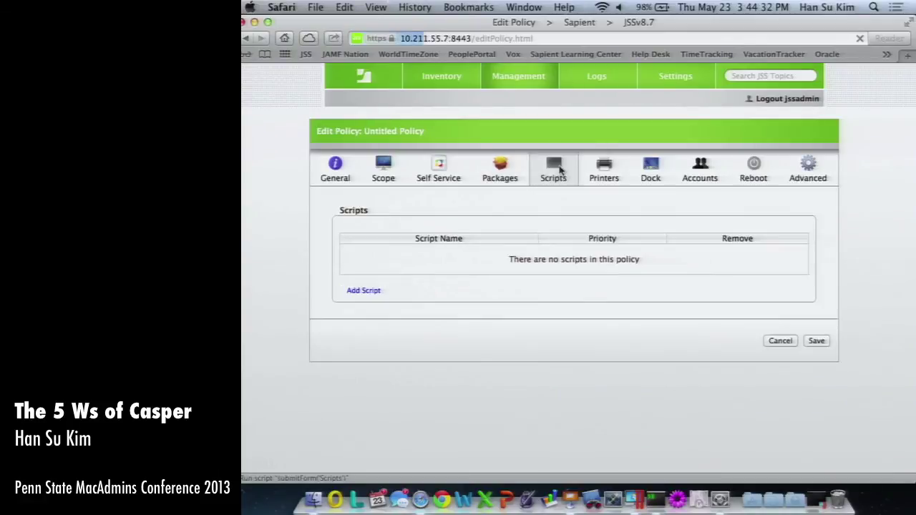
pyautogui.click(606, 170)
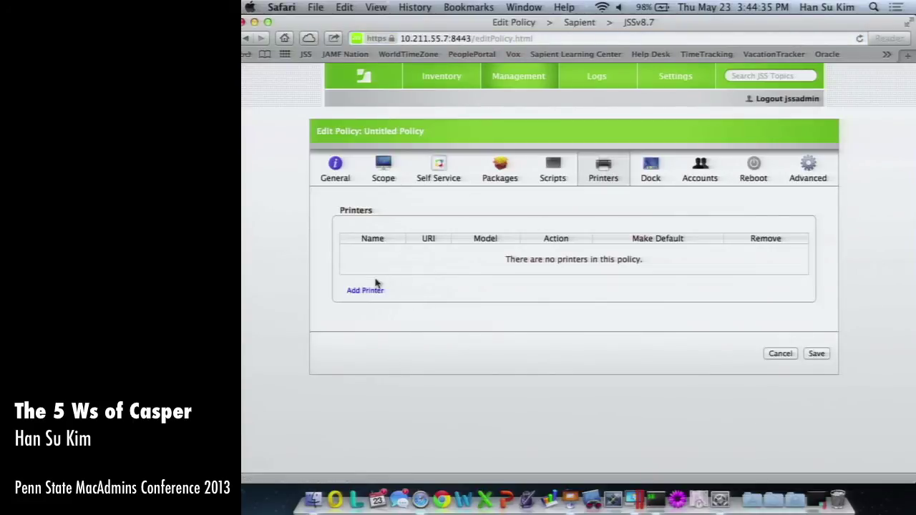
pyautogui.click(554, 171)
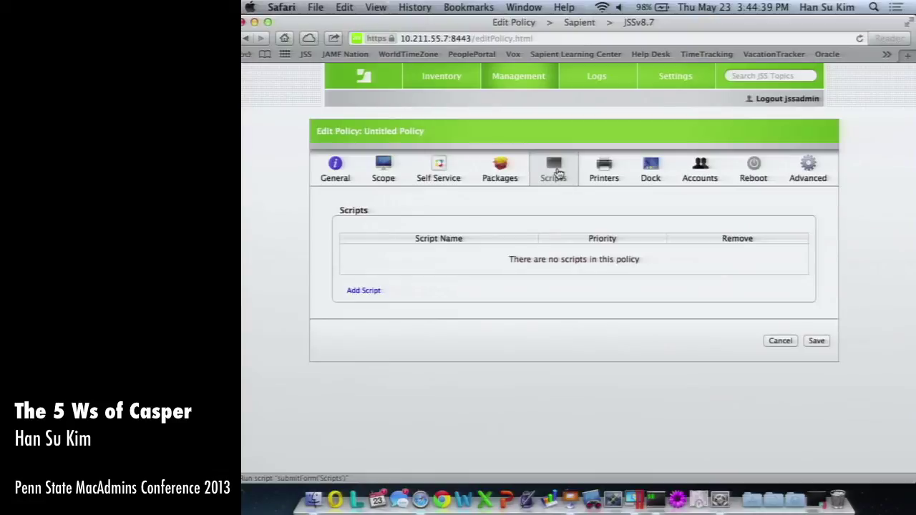
pyautogui.click(604, 170)
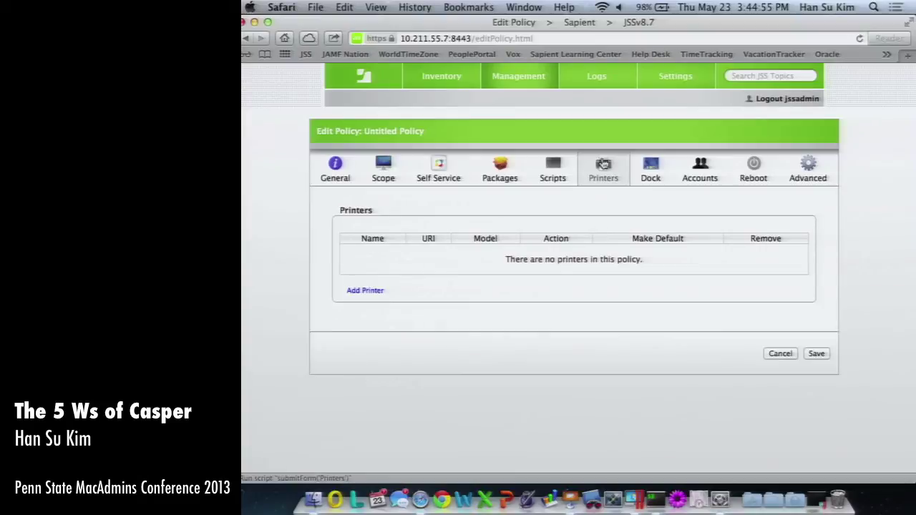
pyautogui.click(515, 165)
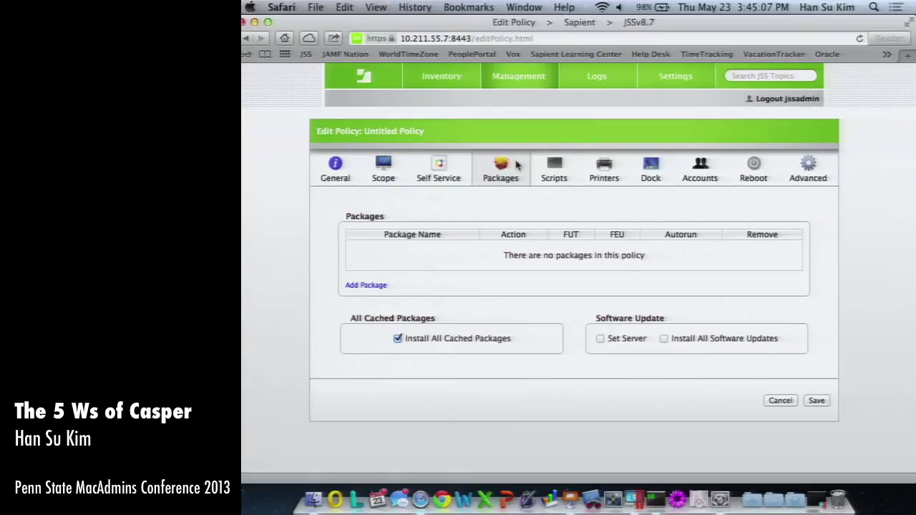
# Look over the policy's Printers, Dock Items, Accounts and Packages sections before showing Scope.
pyautogui.click(601, 172)
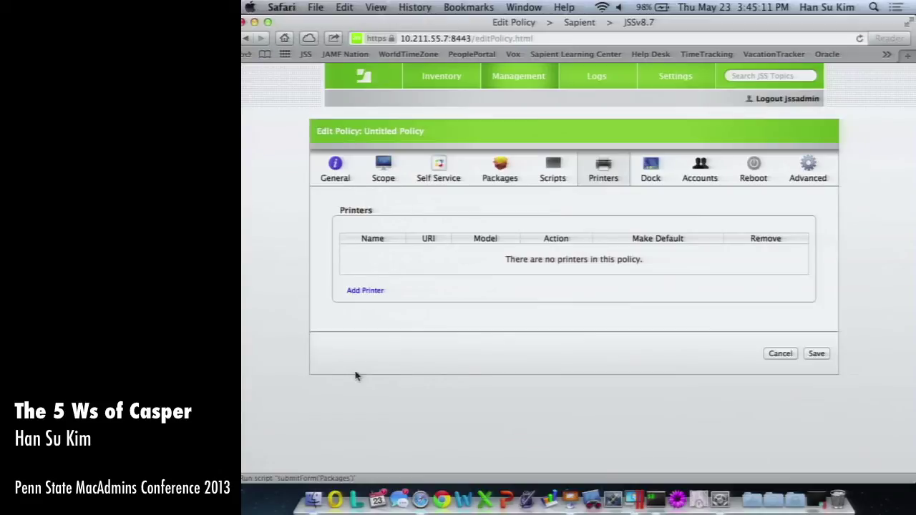
pyautogui.click(364, 290)
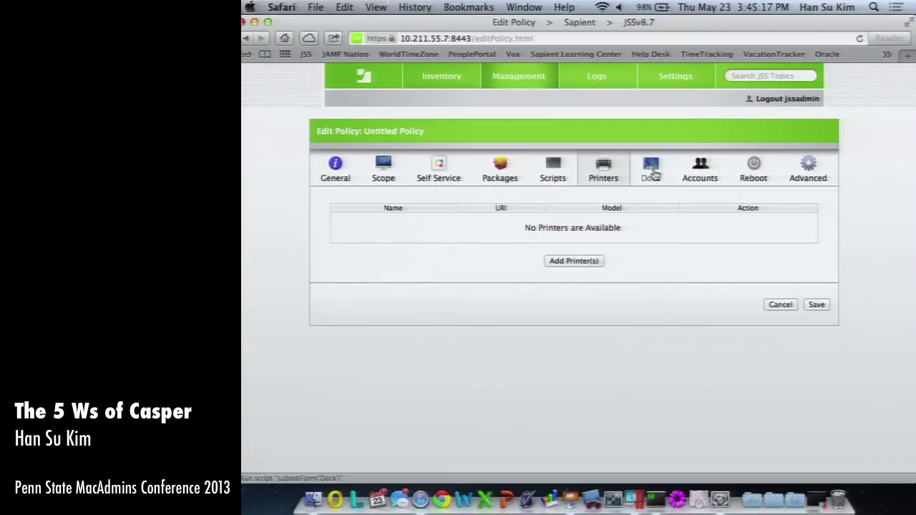
pyautogui.click(651, 176)
pyautogui.click(700, 174)
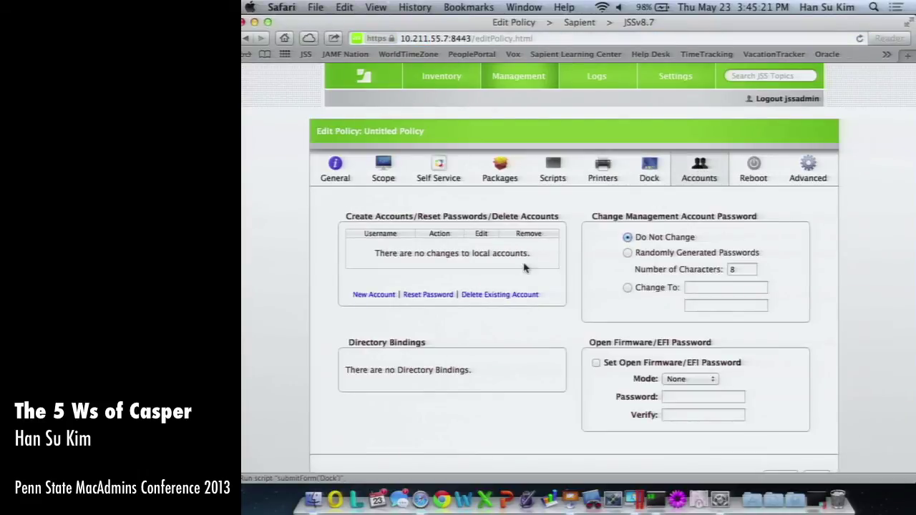
pyautogui.click(503, 179)
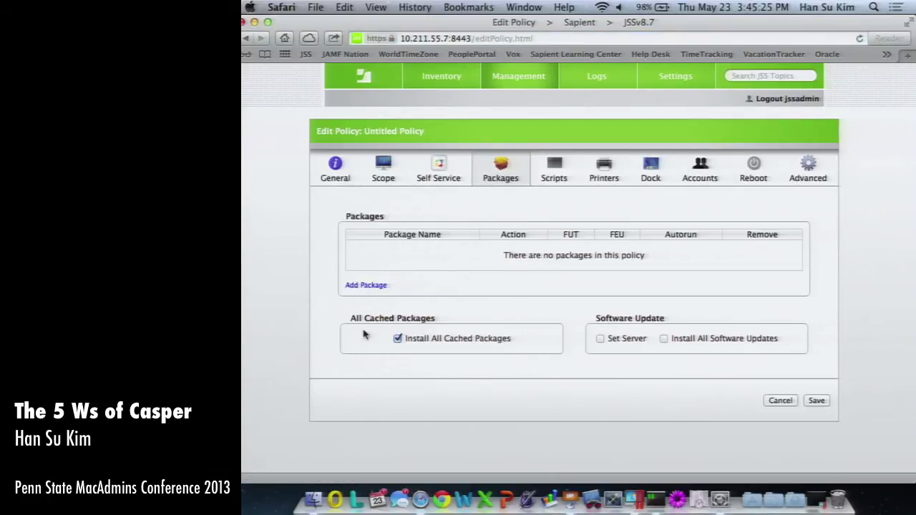
pyautogui.click(384, 170)
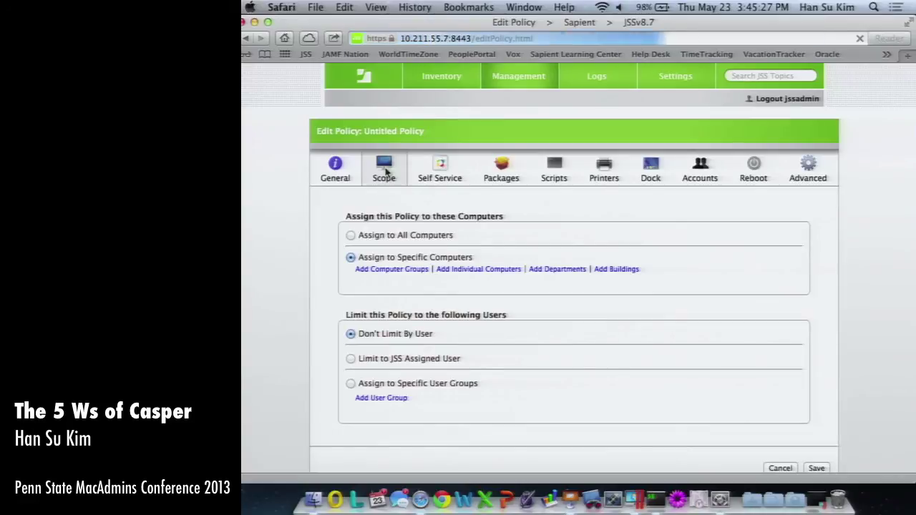
# Set the policy's Triggered By to the every15 trigger, then view its Advanced options.
pyautogui.click(337, 173)
pyautogui.click(474, 277)
pyautogui.click(511, 331)
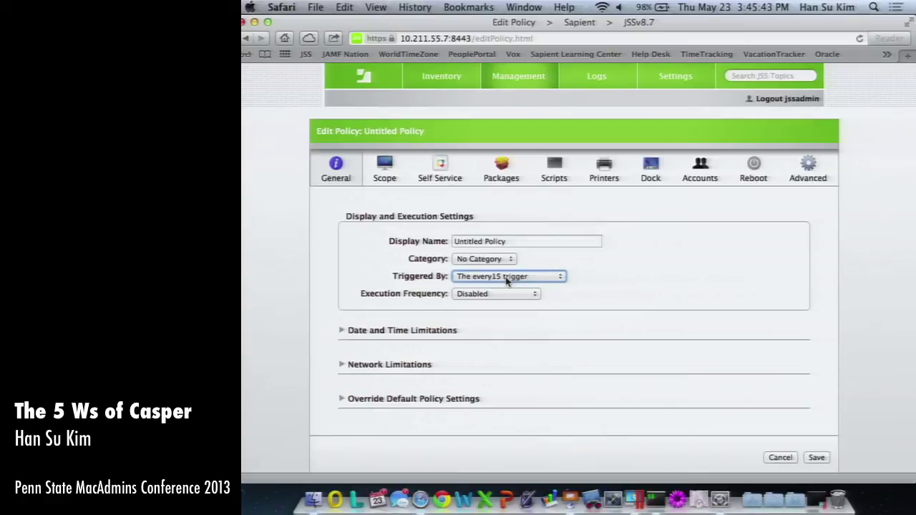
pyautogui.click(506, 277)
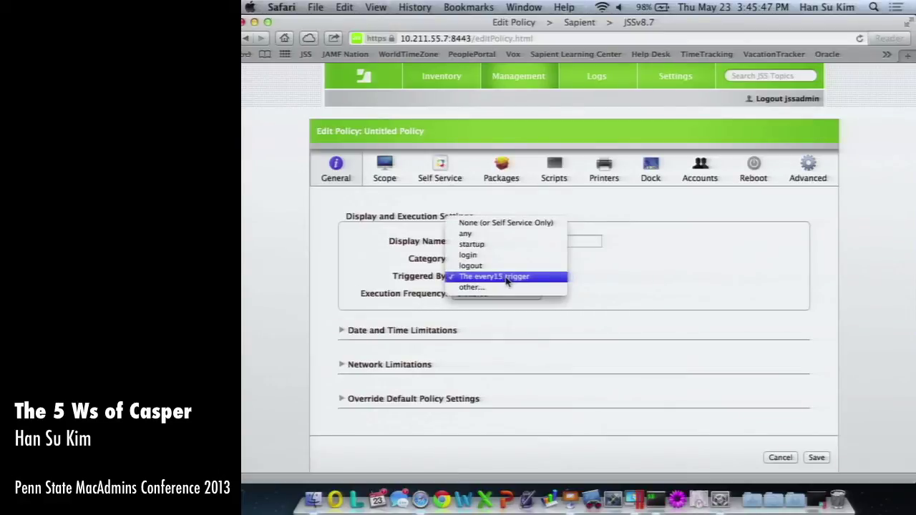
pyautogui.click(644, 254)
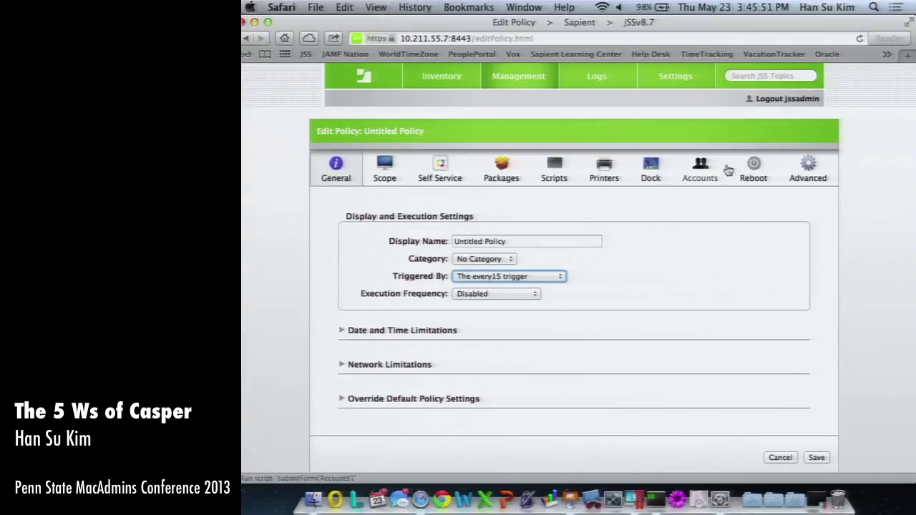
pyautogui.click(807, 169)
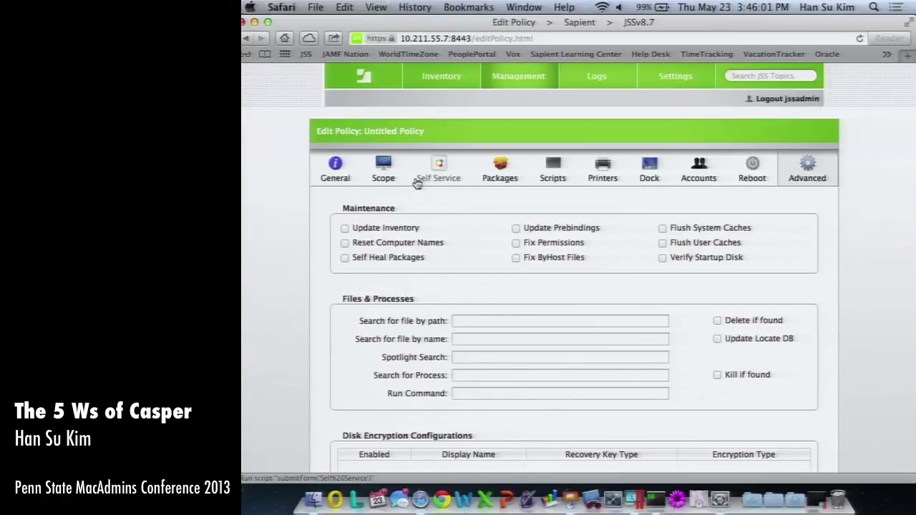
# Recheck the General, Scope and trigger settings, then scroll down the Advanced section to exit.
pyautogui.click(335, 167)
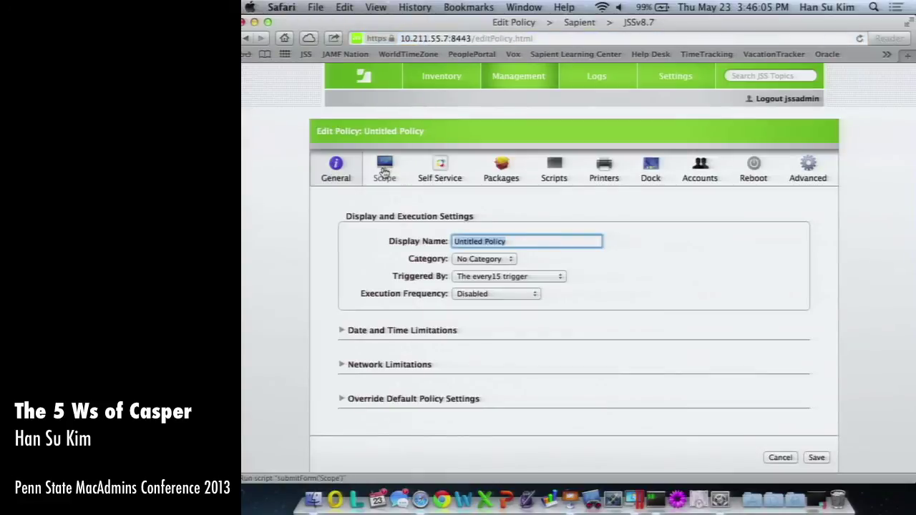
pyautogui.click(384, 172)
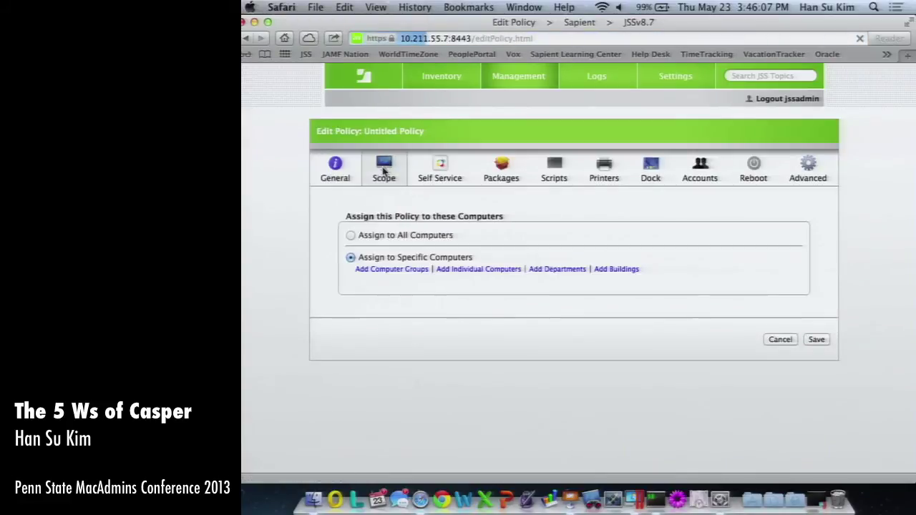
pyautogui.click(336, 166)
pyautogui.click(525, 279)
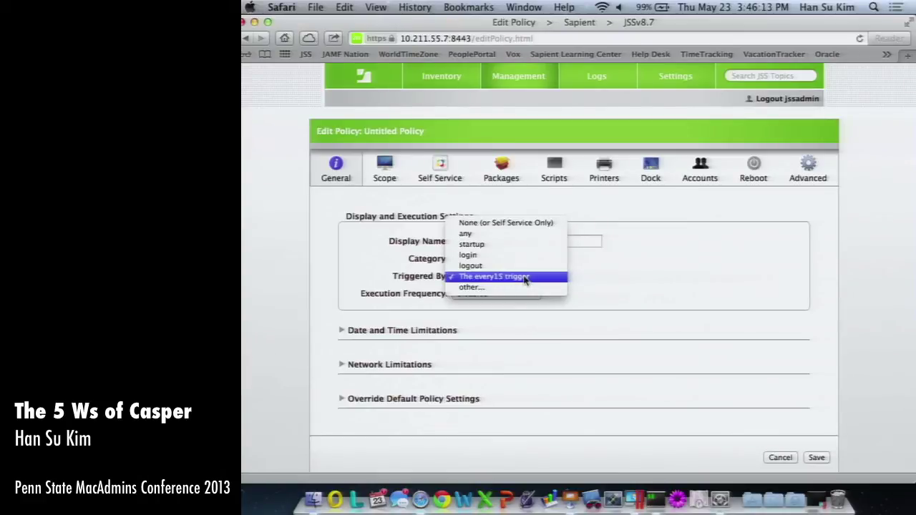
pyautogui.click(823, 166)
pyautogui.click(812, 169)
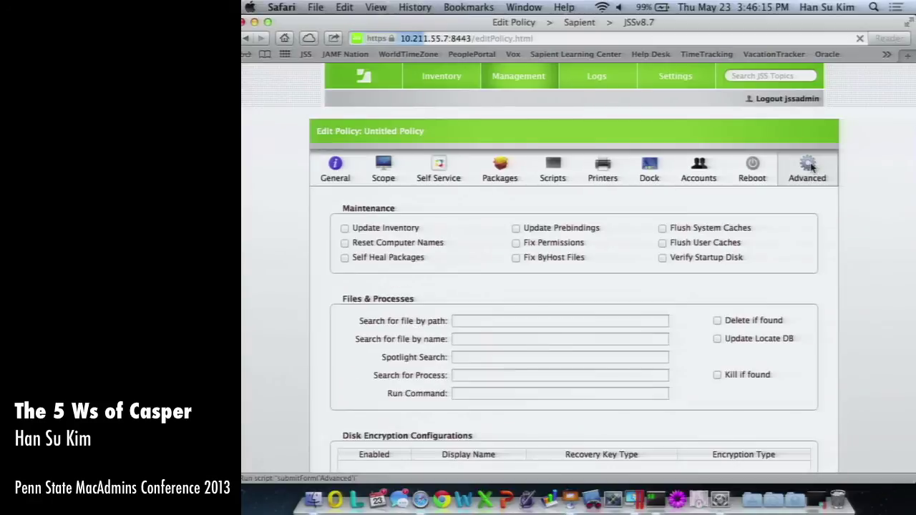
pyautogui.scroll(-5, 689, 374)
# Close the Safari policies window and open JSSDEMO's Casper Suite 8.7 folder, selecting Recon.exe.
pyautogui.click(779, 448)
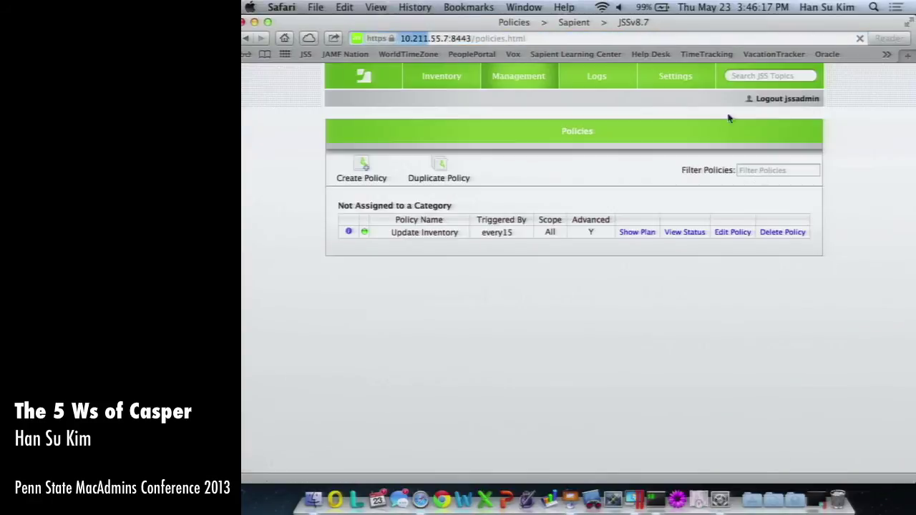
pyautogui.click(254, 23)
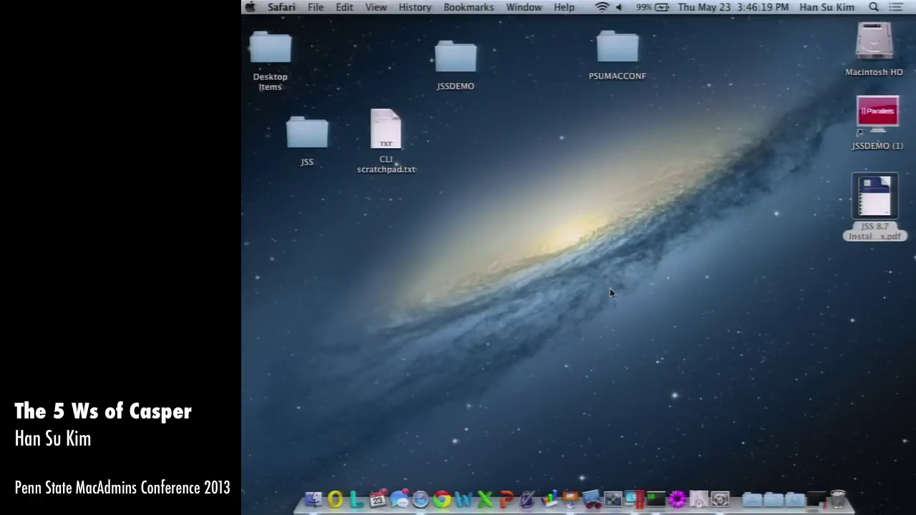
pyautogui.press('super+space')
pyautogui.write('wf')
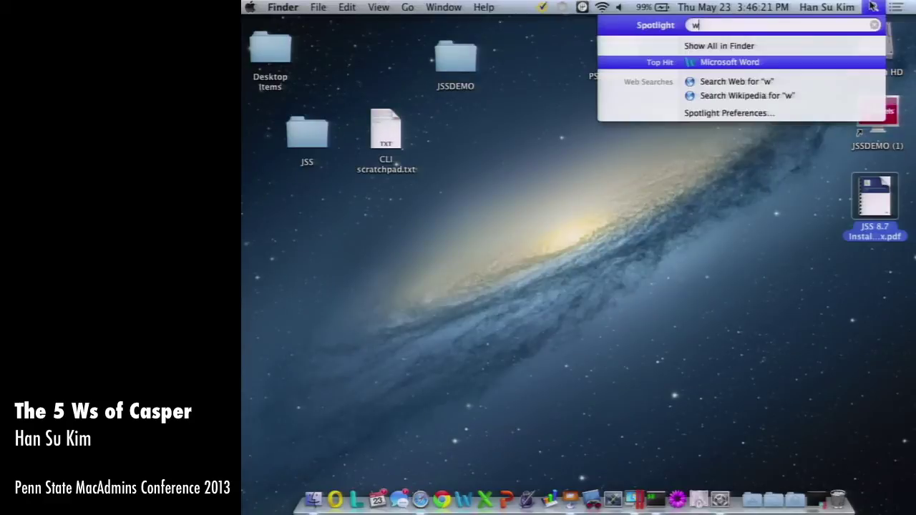
pyautogui.click(461, 65)
pyautogui.doubleClick(460, 62)
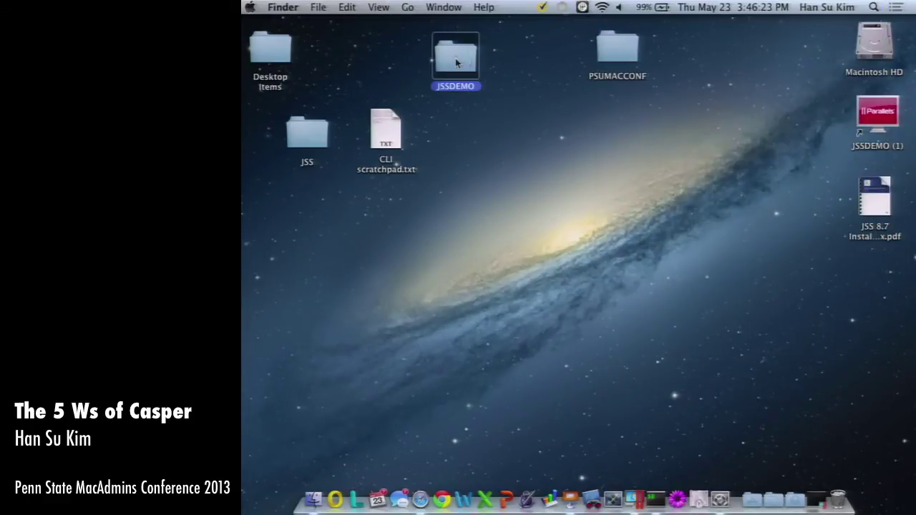
pyautogui.doubleClick(473, 262)
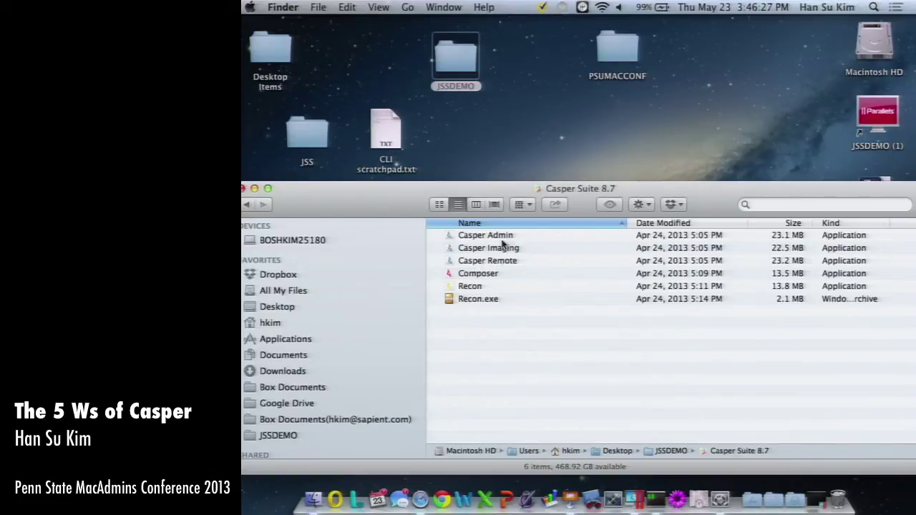
pyautogui.click(490, 301)
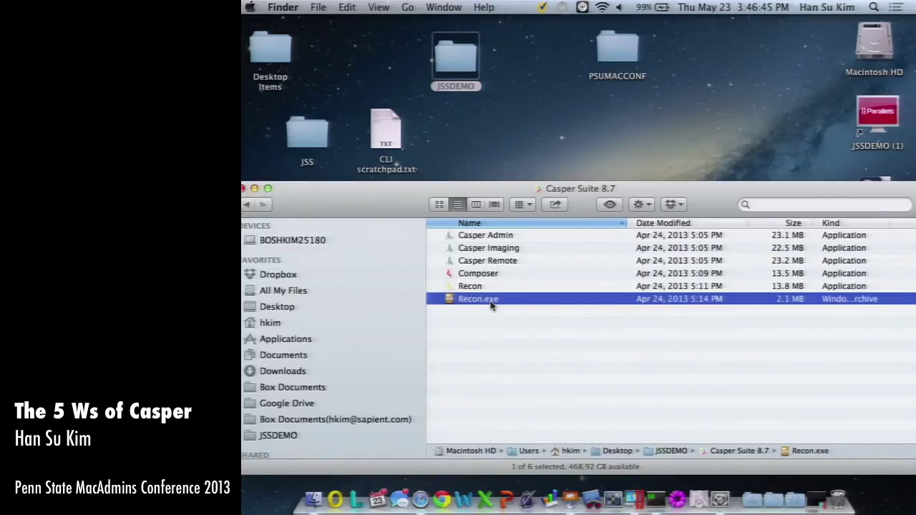
# Launch Recon and connect to the JSS with the account password.
pyautogui.press('Up')
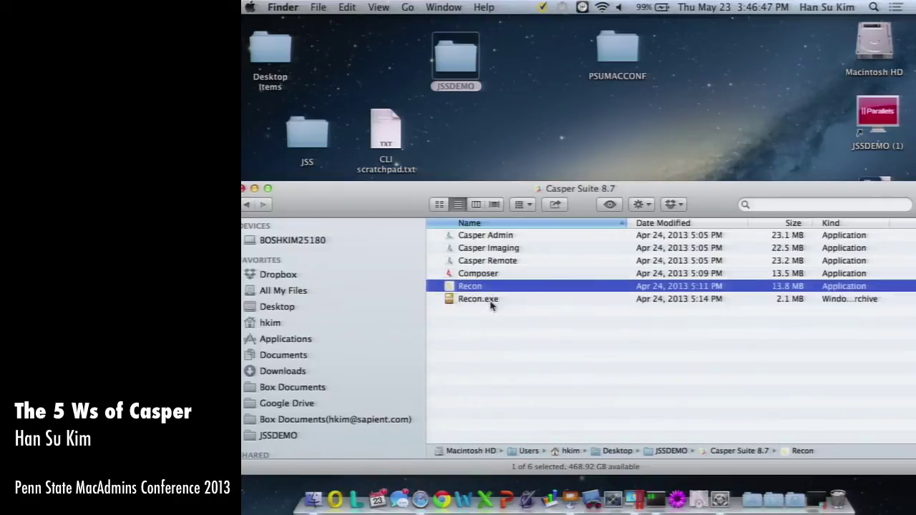
pyautogui.press('super+o')
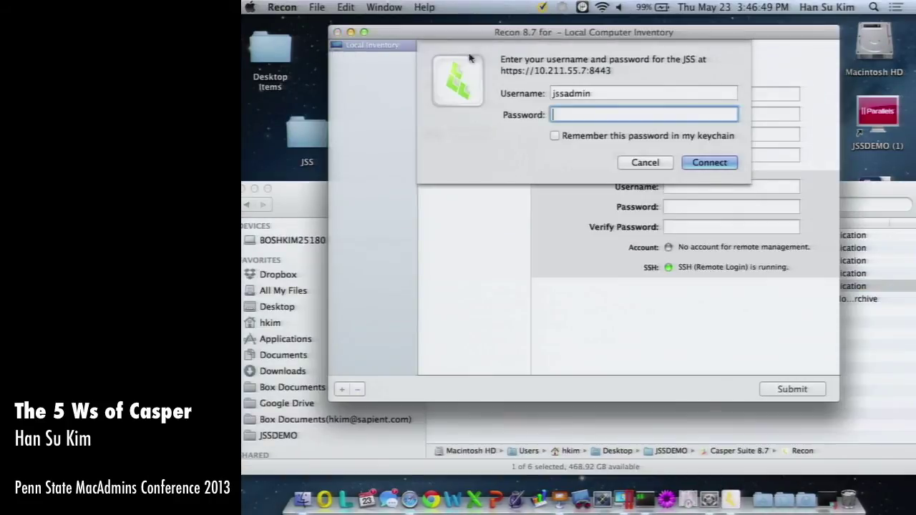
pyautogui.write('jamf1234')
pyautogui.press('Return')
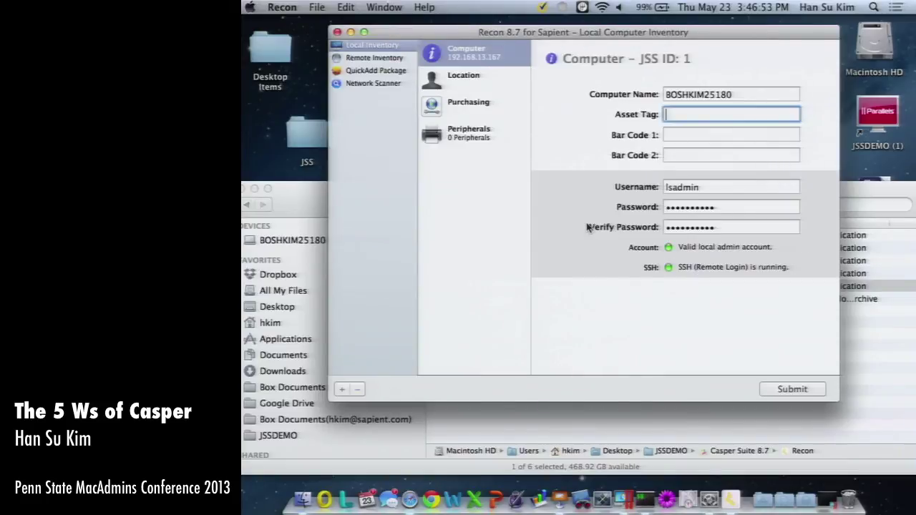
# Browse Remote Inventory, Network Scanner (cancelling a new IP range), QuickAdd Package, then Local Inventory.
pyautogui.click(387, 60)
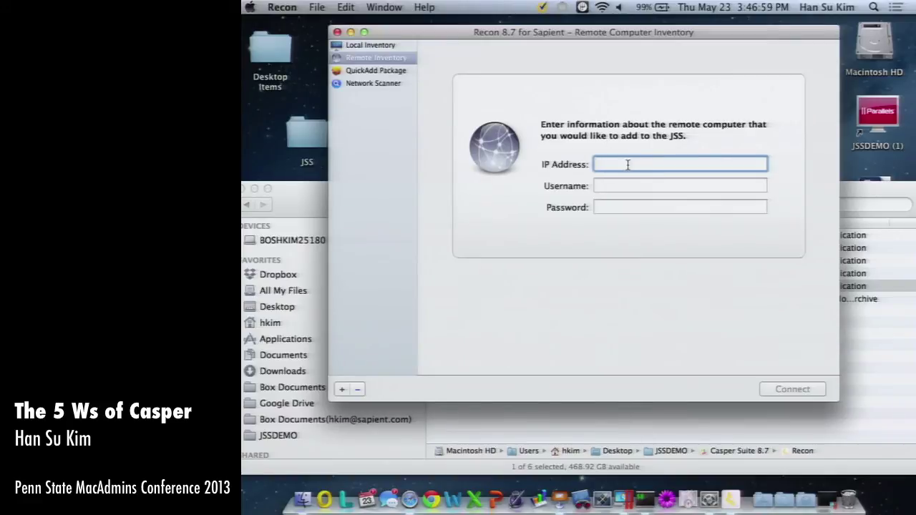
pyautogui.click(385, 83)
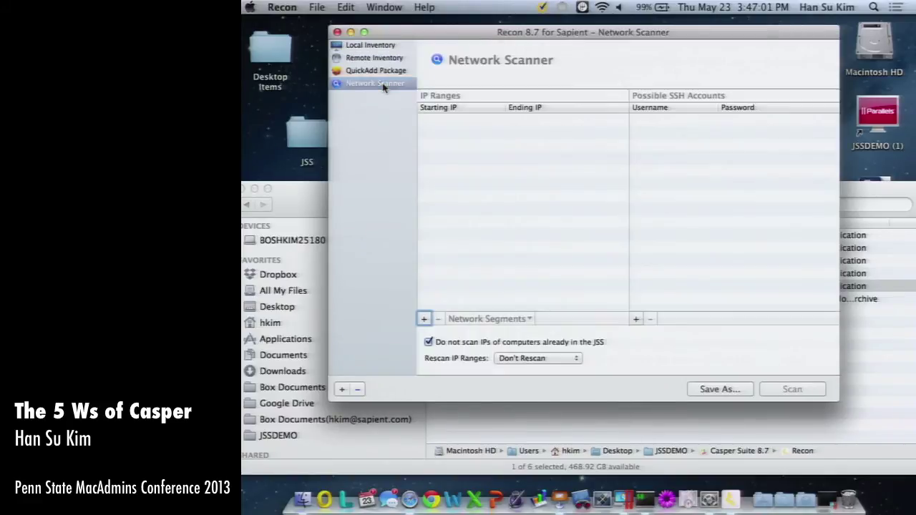
pyautogui.click(423, 319)
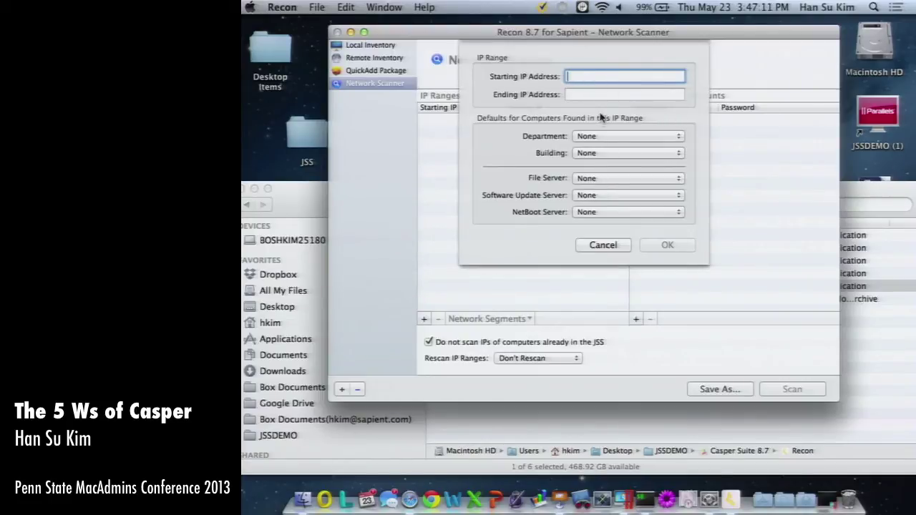
pyautogui.click(602, 245)
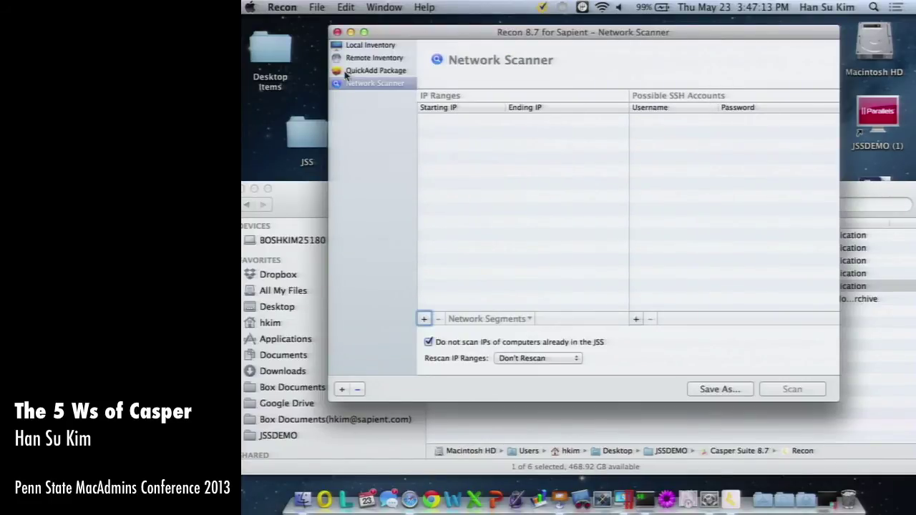
pyautogui.click(364, 71)
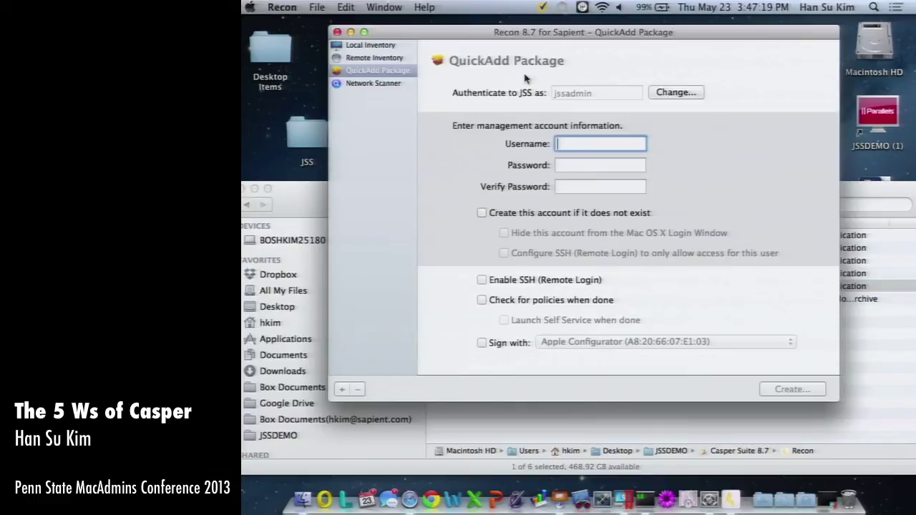
pyautogui.click(368, 48)
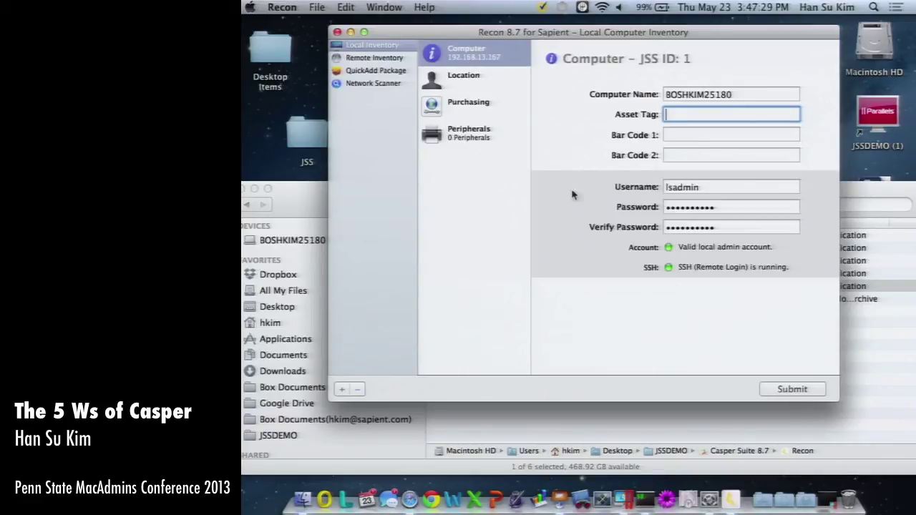
# Submit this Mac's inventory from Recon, then launch Casper Admin and cancel its server login.
pyautogui.click(694, 136)
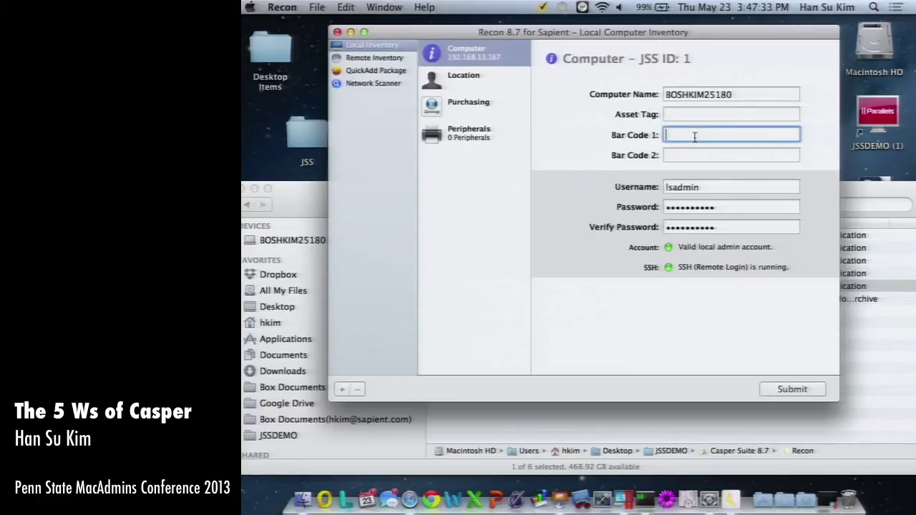
pyautogui.click(792, 389)
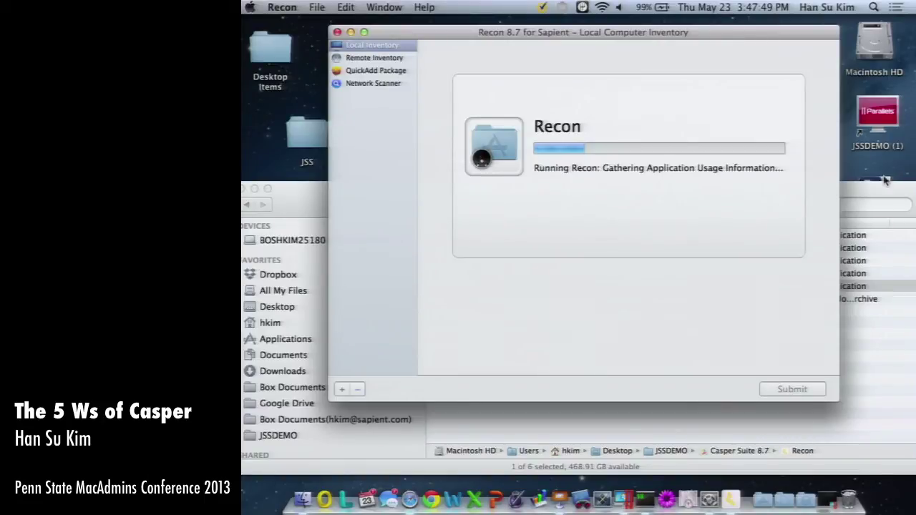
pyautogui.press('super+space')
pyautogui.write('casper admin')
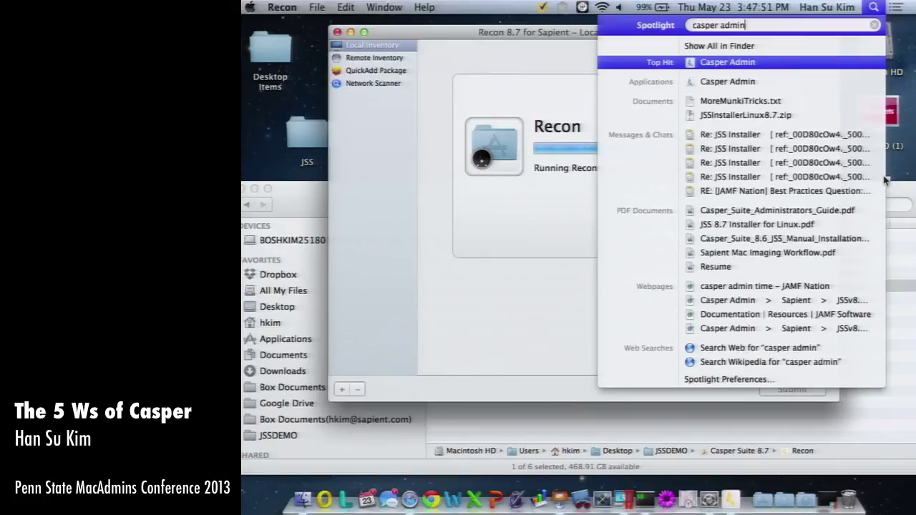
pyautogui.press('Return')
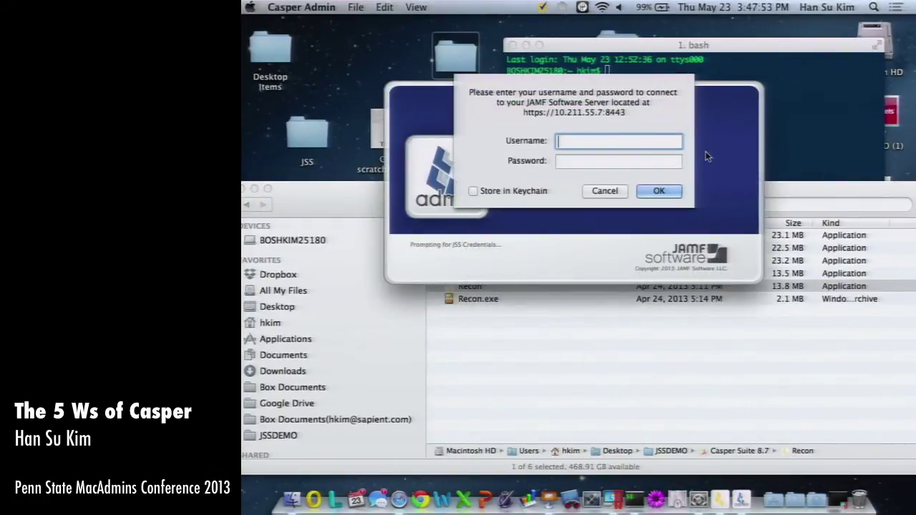
pyautogui.press('Escape')
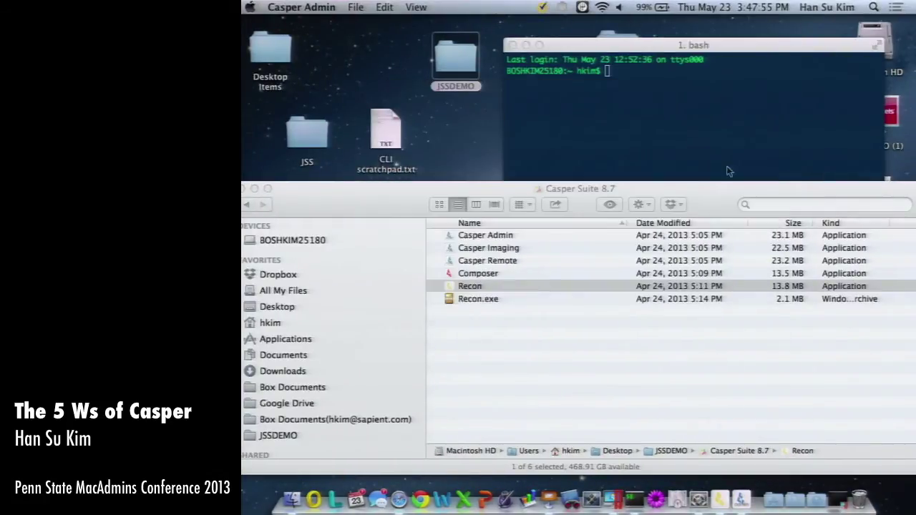
pyautogui.press('super+o')
# Switch to Recon's space and quit Recon.
pyautogui.hotkey('ctrl', 'Right')
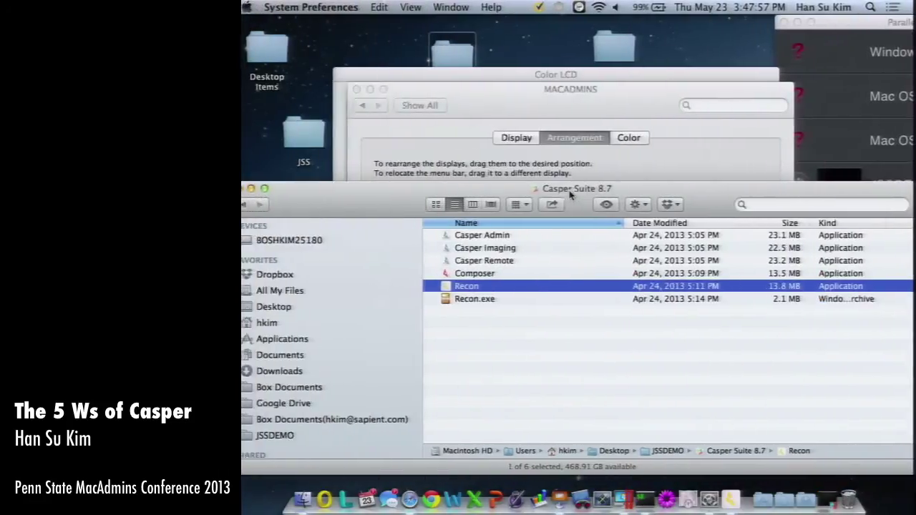
pyautogui.hotkey('ctrl', 'Left')
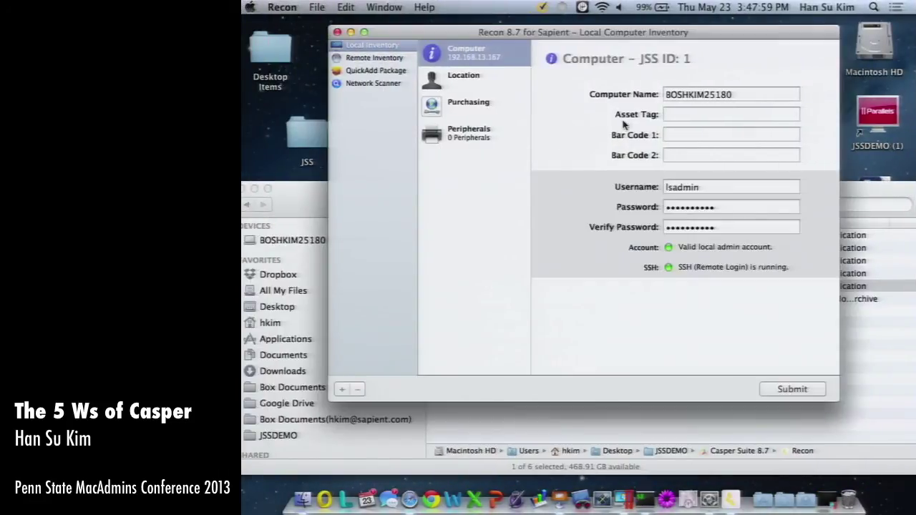
pyautogui.press('super+q')
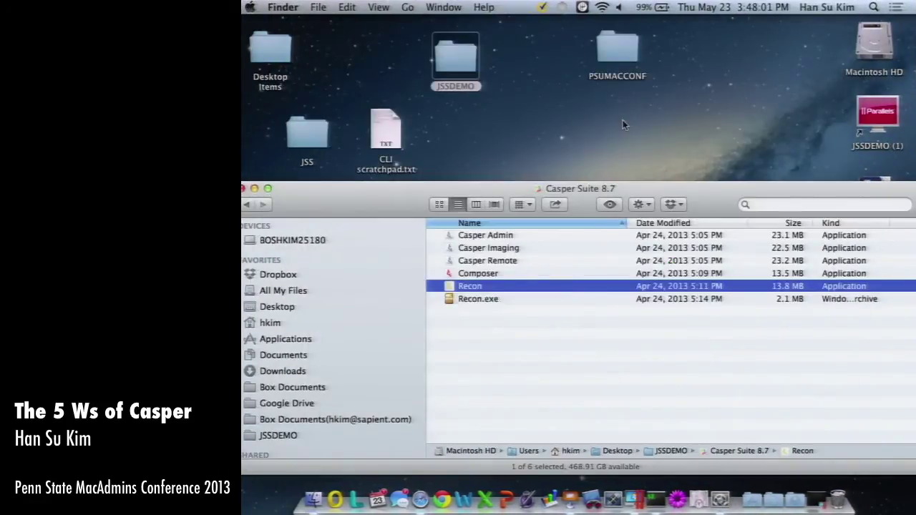
# Launch Composer via Spotlight and authorize it with the admin password.
pyautogui.press('super+w')
pyautogui.press('super+space')
pyautogui.write('compose')
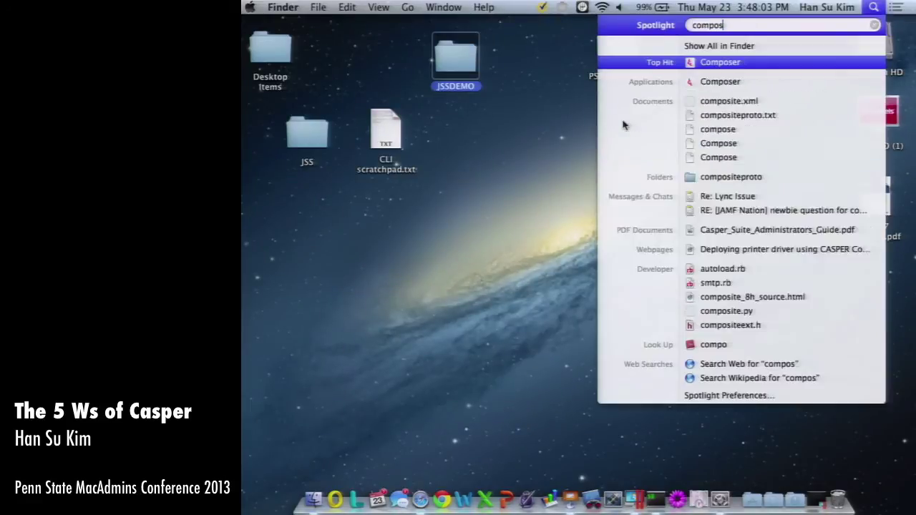
pyautogui.press('Return')
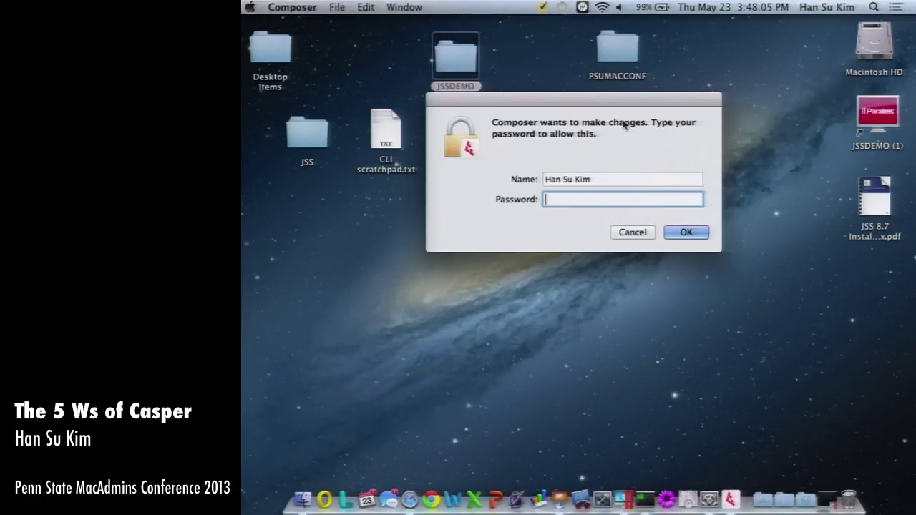
pyautogui.write('••')
pyautogui.press('BackSpace')
pyautogui.press('BackSpace')
pyautogui.write('••••••••')
pyautogui.press('Return')
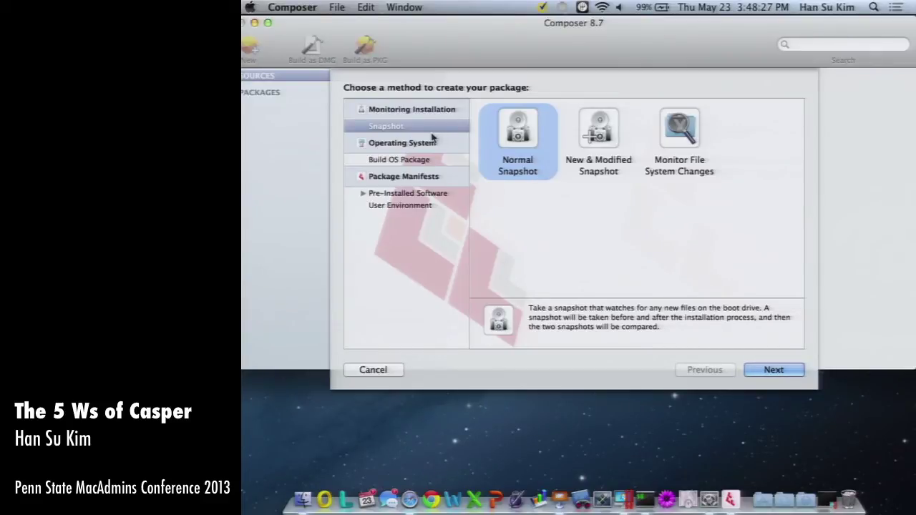
# Pick the Firefox manifest under Pre-Installed Software package manifests and create its source.
pyautogui.click(362, 193)
pyautogui.click(403, 200)
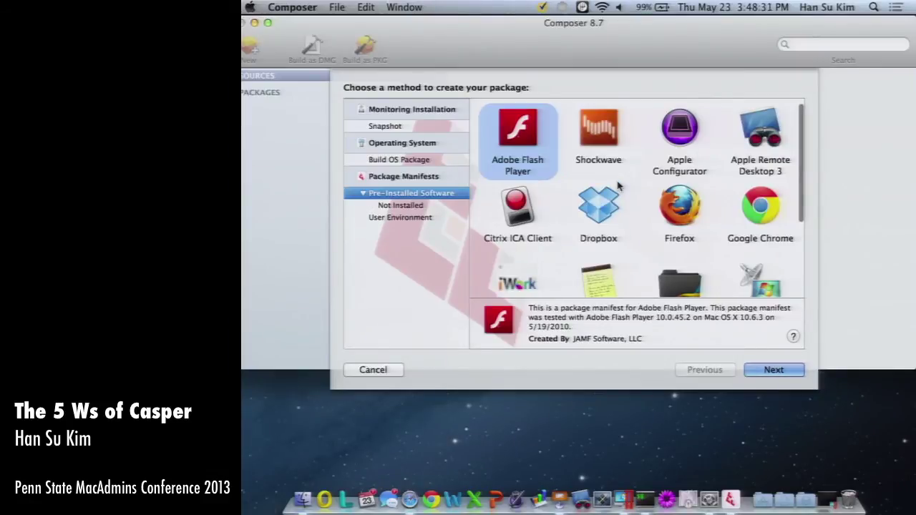
pyautogui.scroll(-3, 659, 231)
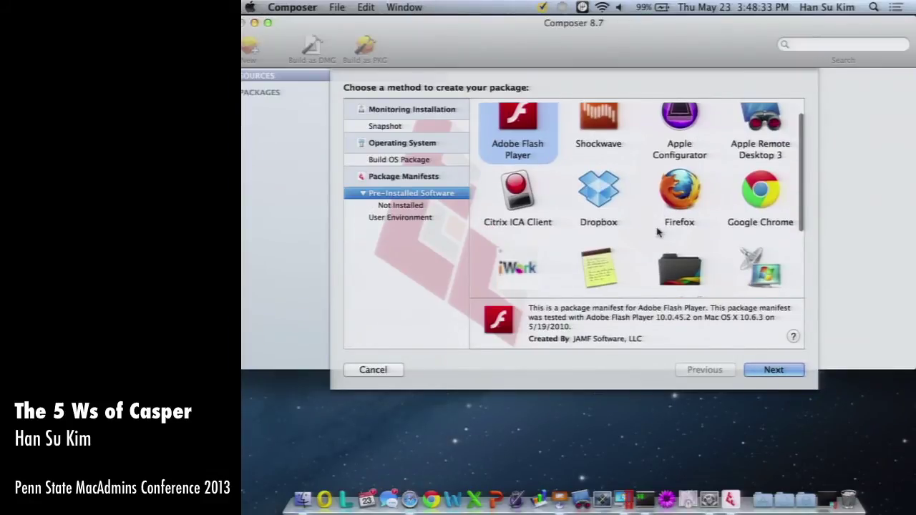
pyautogui.scroll(-2, 658, 232)
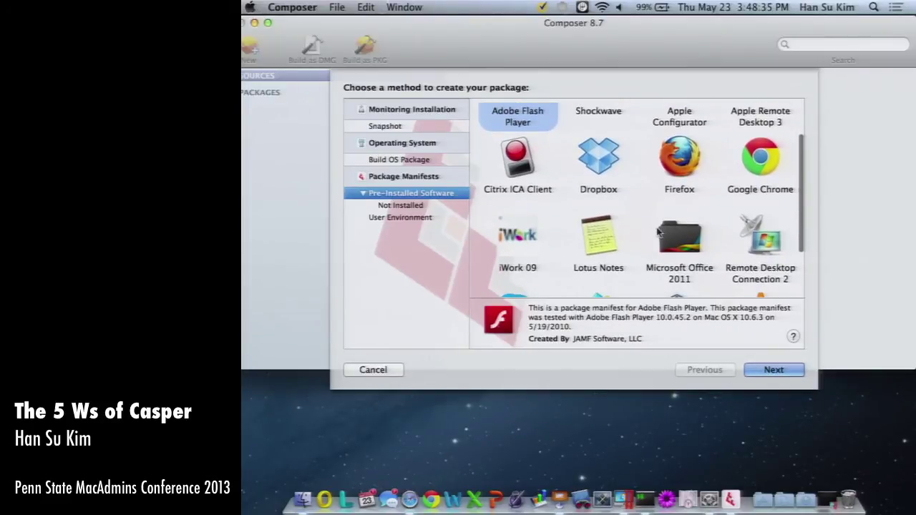
pyautogui.scroll(-5, 658, 231)
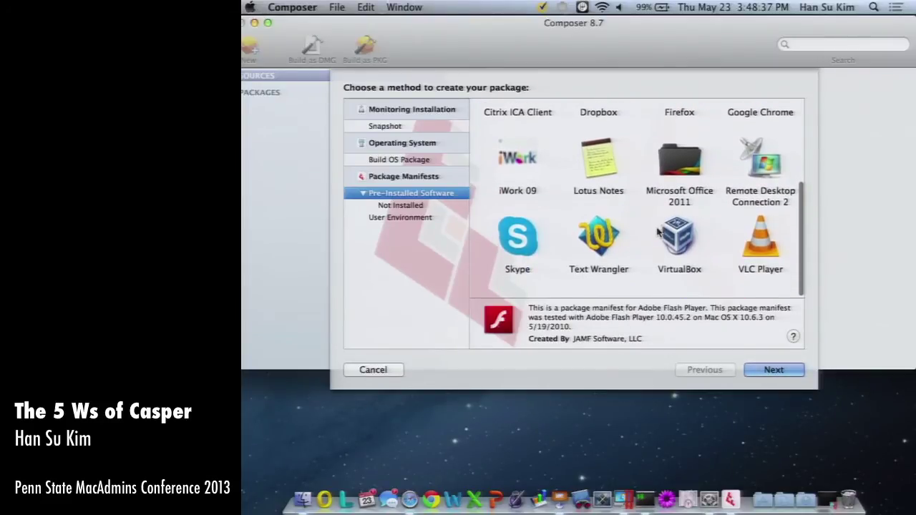
pyautogui.scroll(4, 657, 231)
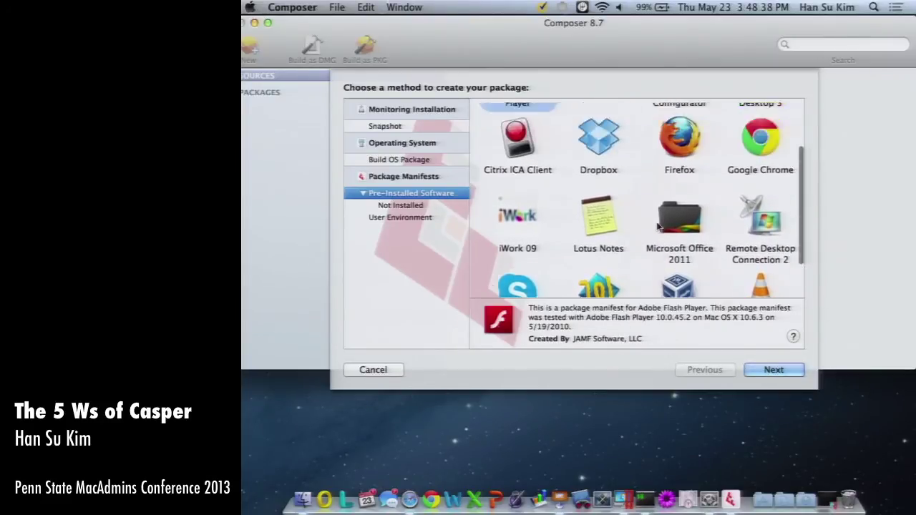
pyautogui.click(690, 150)
pyautogui.click(771, 370)
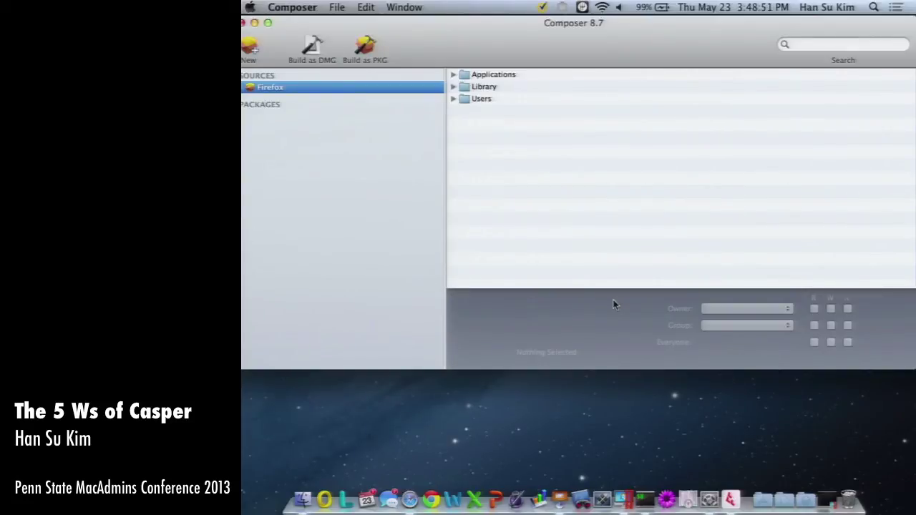
# Expand the Firefox source's Applications, Library/Mozilla and Users folders down to Application Support.
pyautogui.click(453, 74)
pyautogui.click(494, 87)
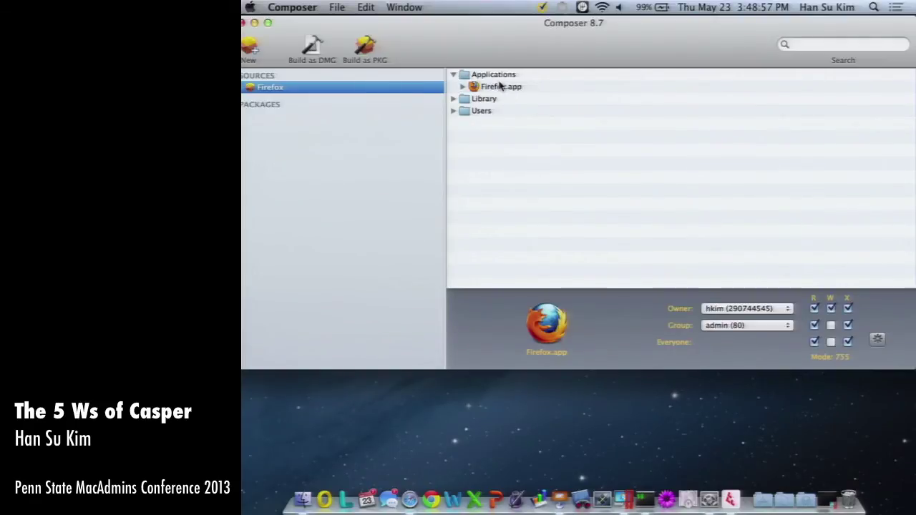
pyautogui.click(453, 100)
pyautogui.click(462, 111)
pyautogui.click(487, 113)
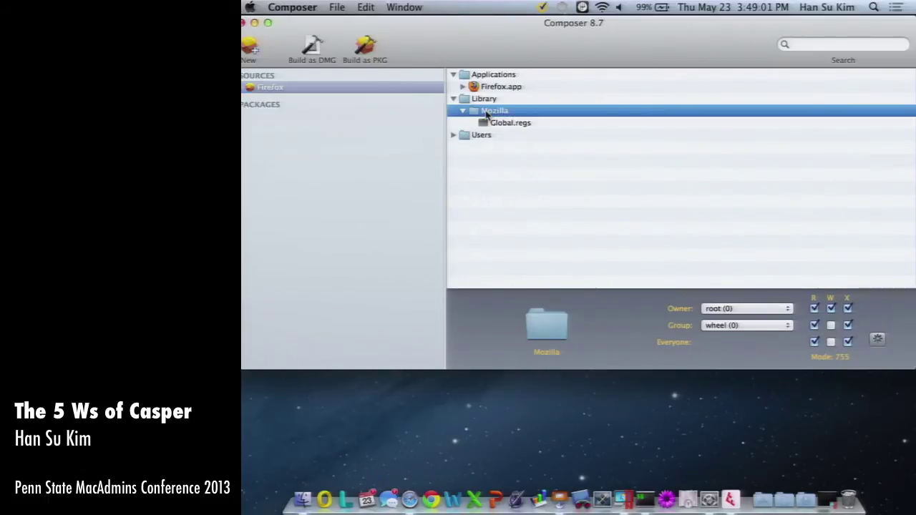
pyautogui.click(453, 135)
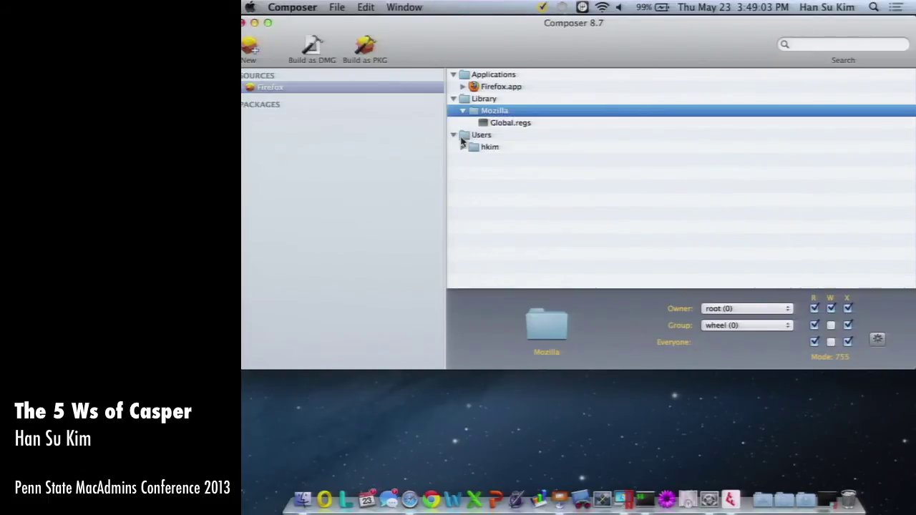
pyautogui.click(478, 136)
pyautogui.click(463, 146)
pyautogui.click(482, 159)
pyautogui.click(472, 158)
# Inspect permissions on Users, the user's folders and Application Support, then choose Build as DMG.
pyautogui.click(496, 171)
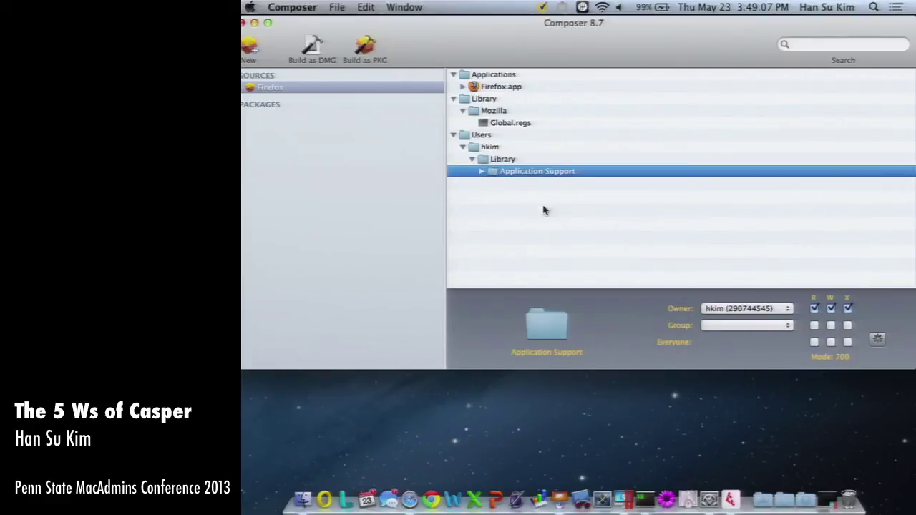
pyautogui.click(472, 138)
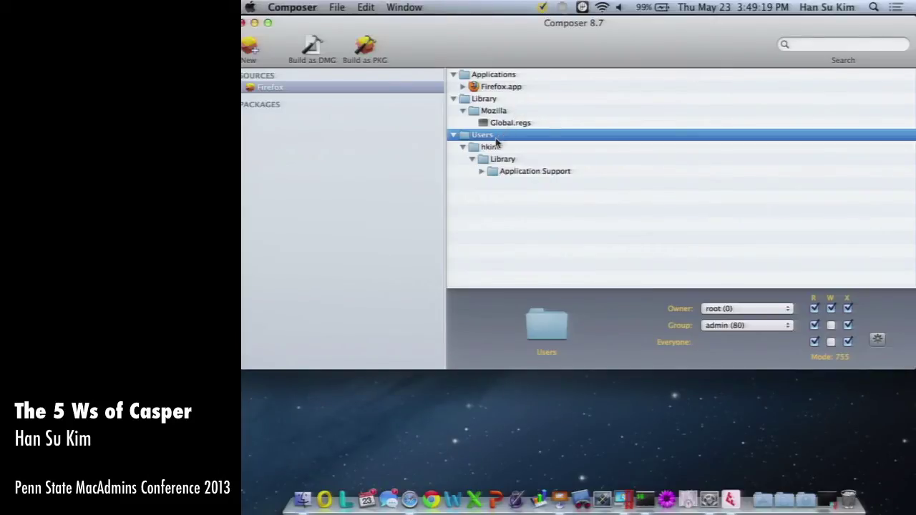
pyautogui.click(494, 148)
pyautogui.click(505, 160)
pyautogui.click(519, 176)
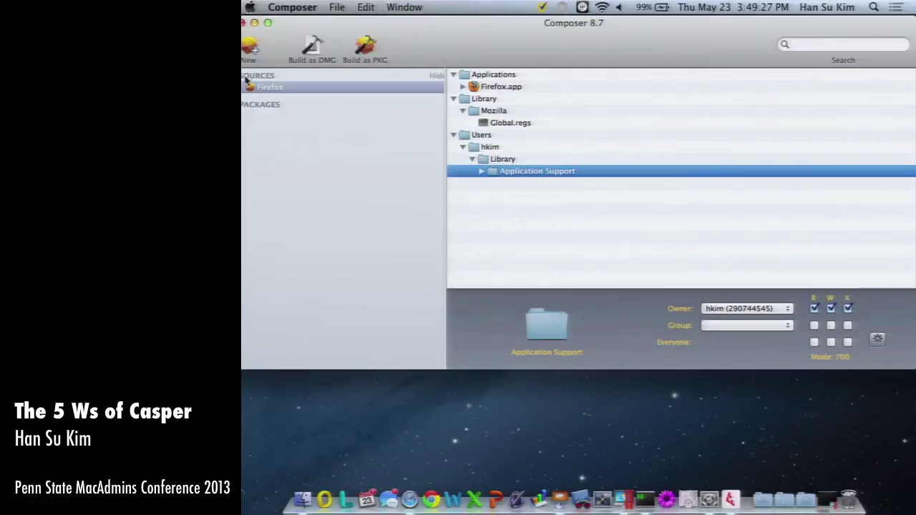
pyautogui.click(307, 46)
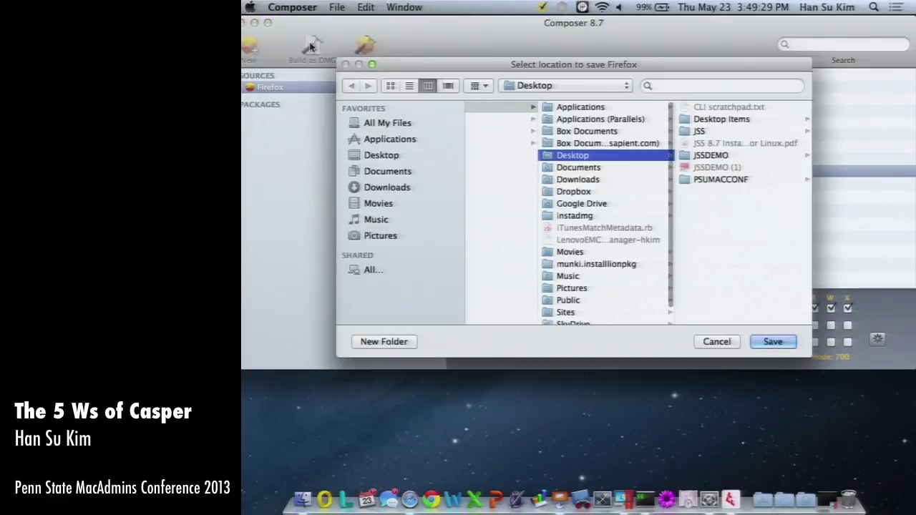
# Save Firefox.dmg to the Desktop, skip the virus scan, and minimize Composer.
pyautogui.click(772, 346)
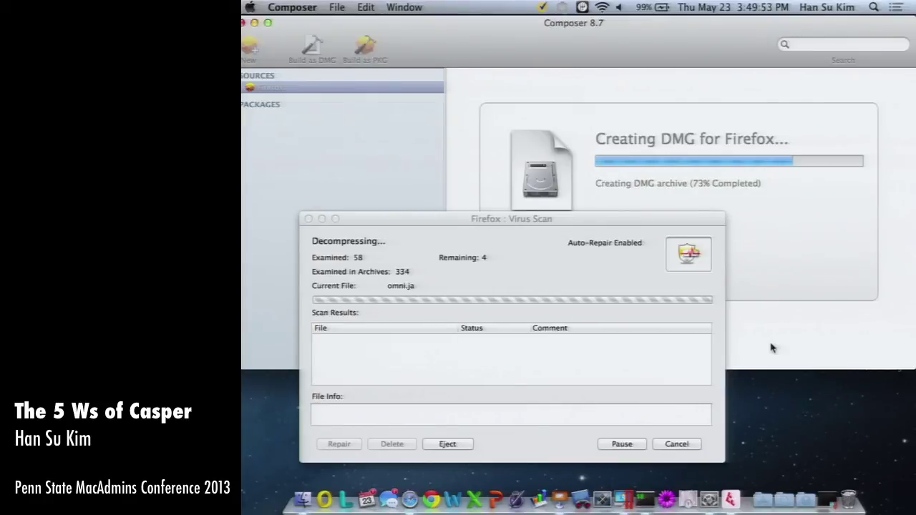
pyautogui.click(679, 444)
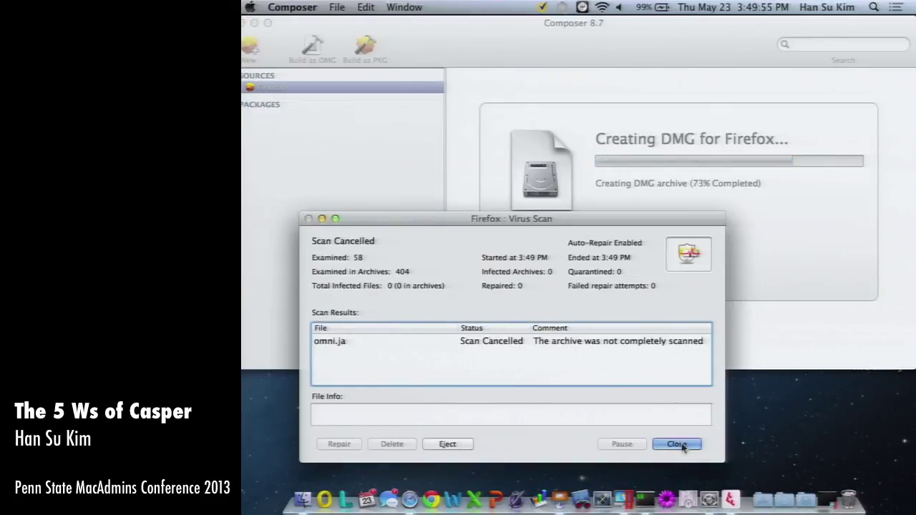
pyautogui.click(676, 445)
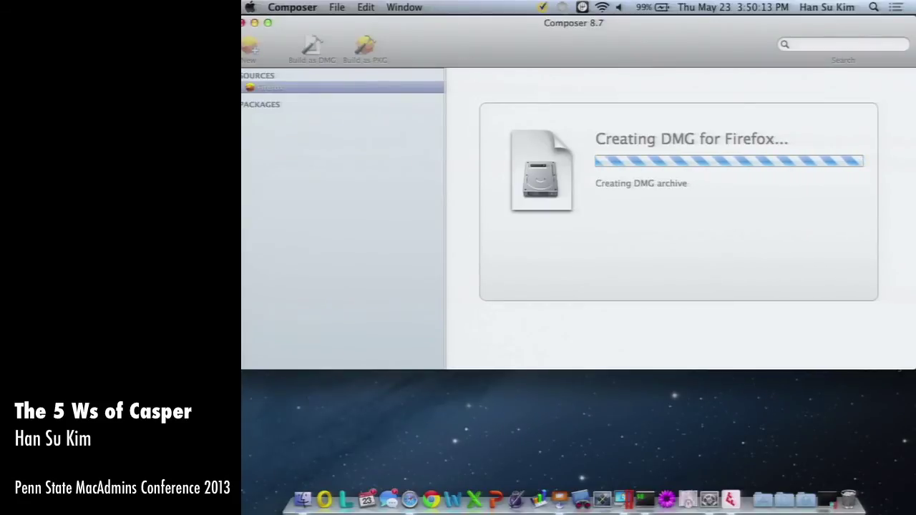
pyautogui.click(254, 22)
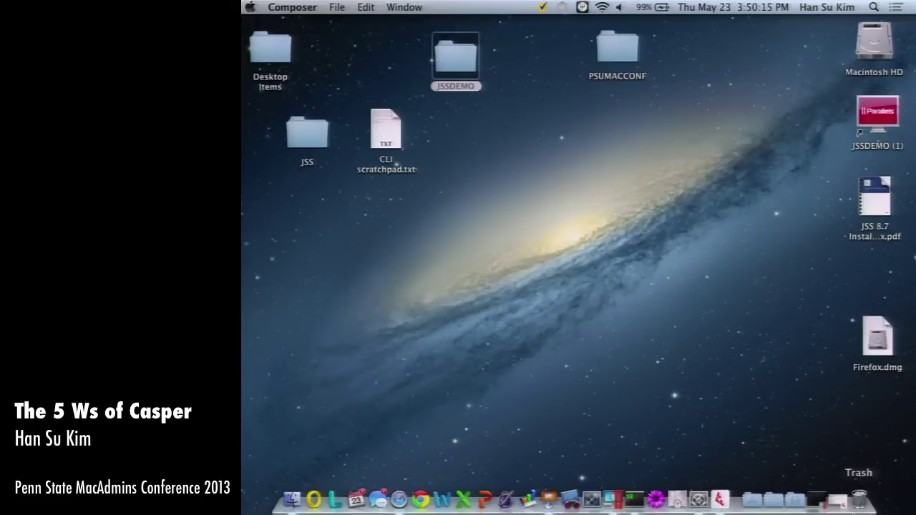
# Launch Casper Admin and try logging in with the demo account credentials.
pyautogui.press('super+space')
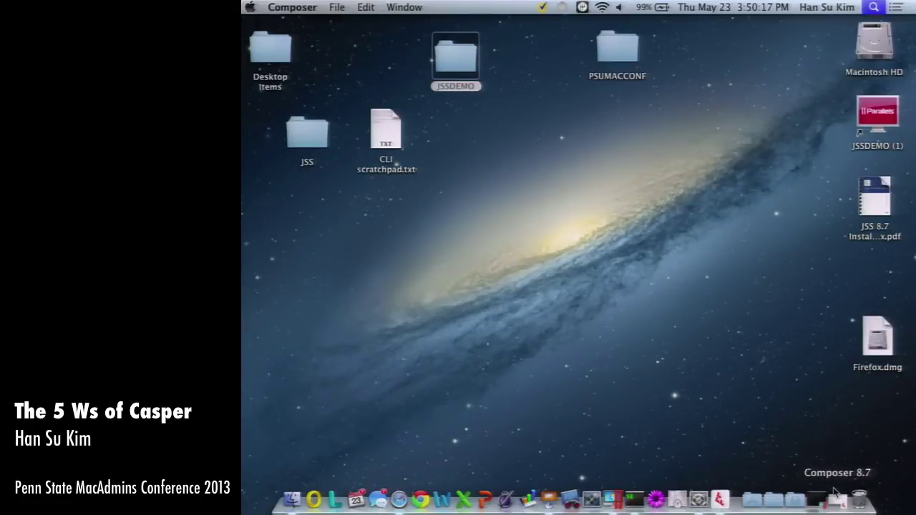
pyautogui.write('casper admin')
pyautogui.press('Return')
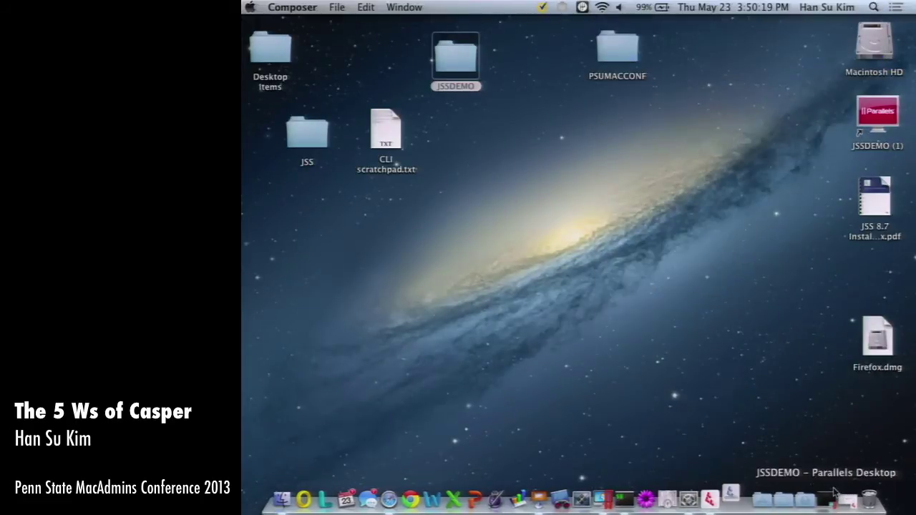
pyautogui.write('jssdemo')
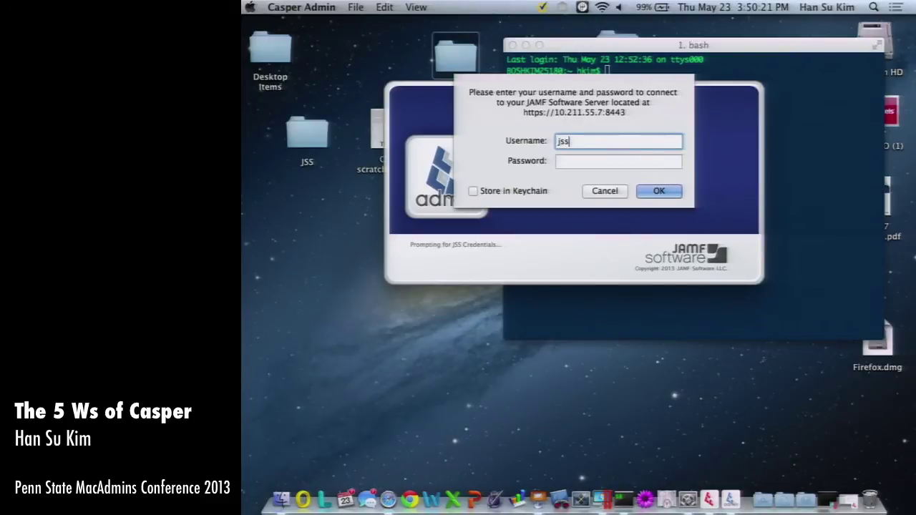
pyautogui.press('Tab')
pyautogui.write('jssdemo1')
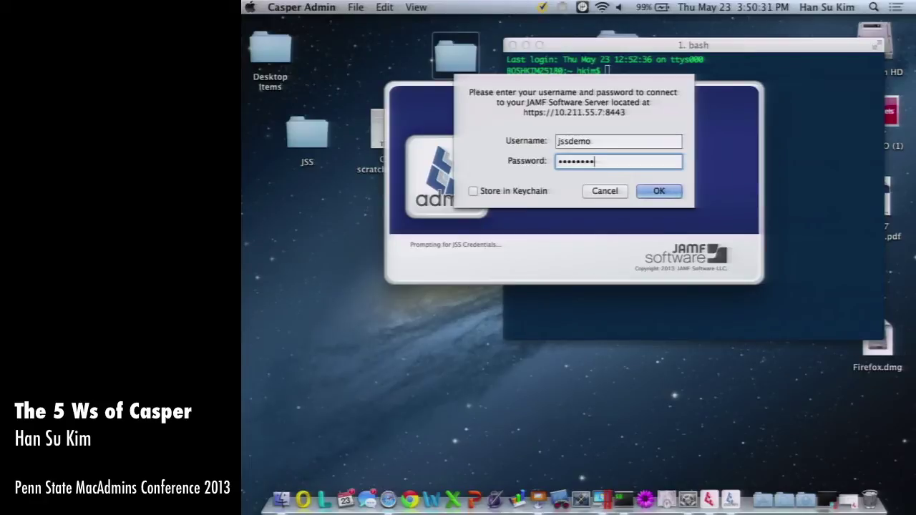
pyautogui.press('Return')
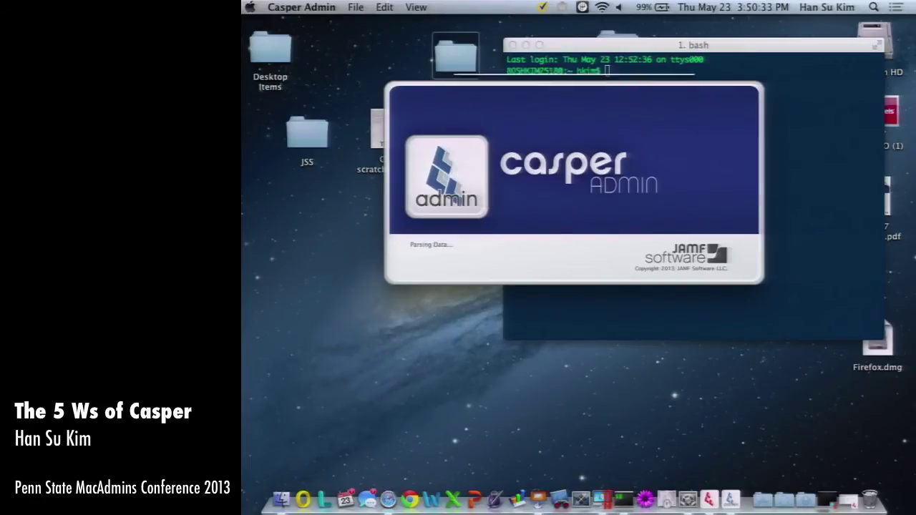
# Log in to the server instead with the admin account username and password.
pyautogui.write('jssdemo')
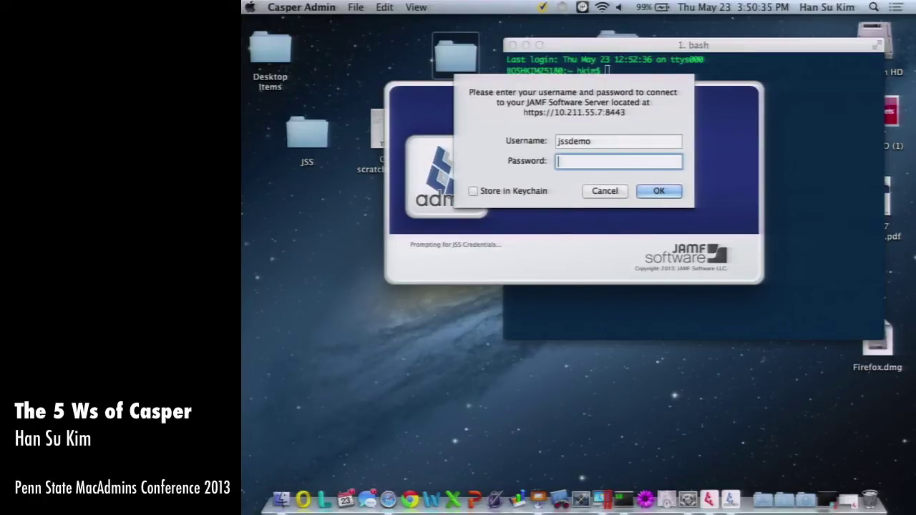
pyautogui.hotkey('shift', 'Tab')
pyautogui.write('jssadmin')
pyautogui.press('Tab')
pyautogui.write('********')
pyautogui.press('Return')
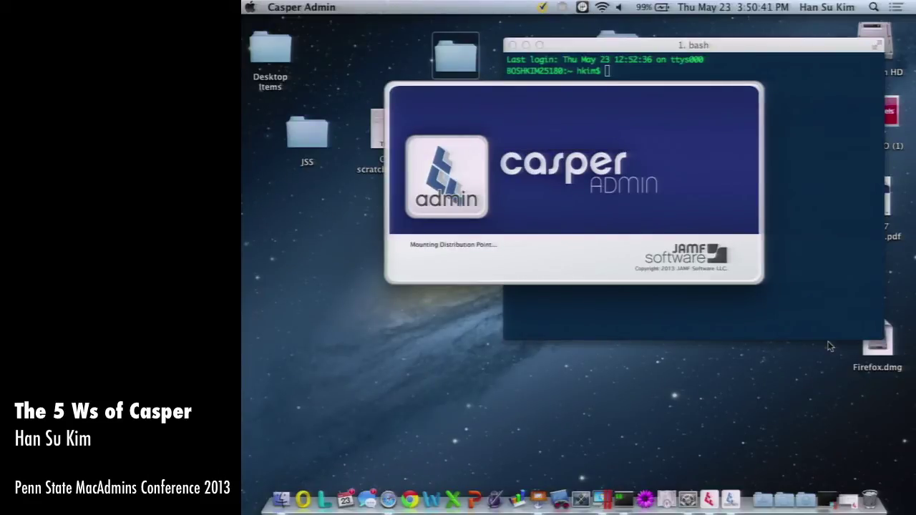
# Bring the Casper Admin window forward, move it up and zoom it to full size.
pyautogui.click(837, 272)
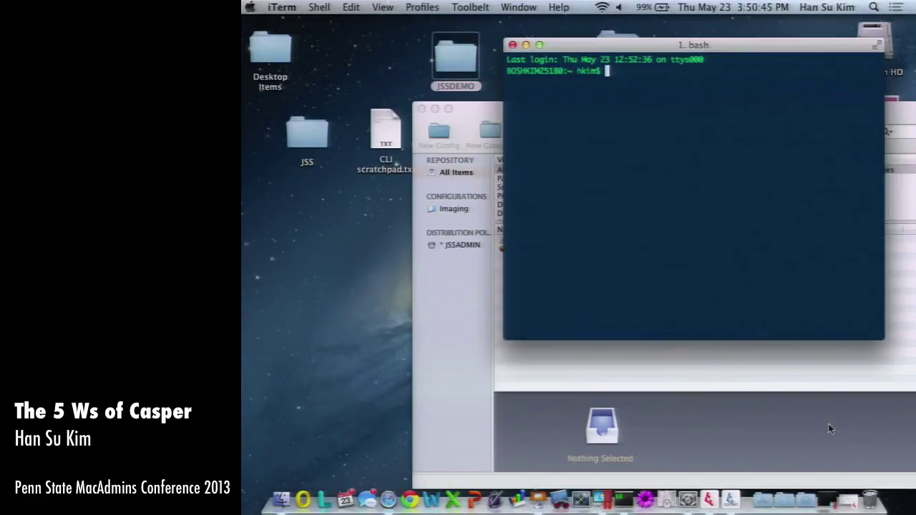
pyautogui.click(833, 428)
pyautogui.moveTo(828, 123); pyautogui.dragTo(656, 52)
pyautogui.doubleClick(656, 51)
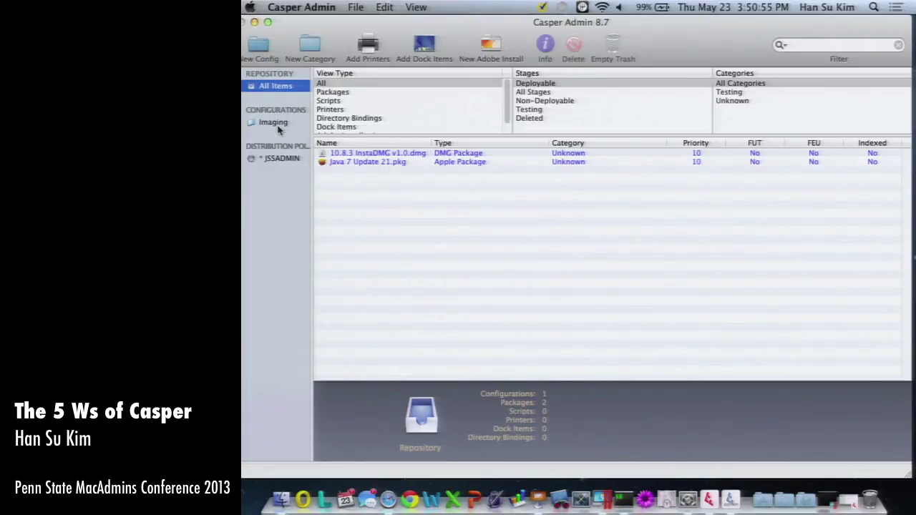
# Set the 10.8.3 InstaDMG v1.0.dmg package priority to 1 via its context menu.
pyautogui.click(381, 155)
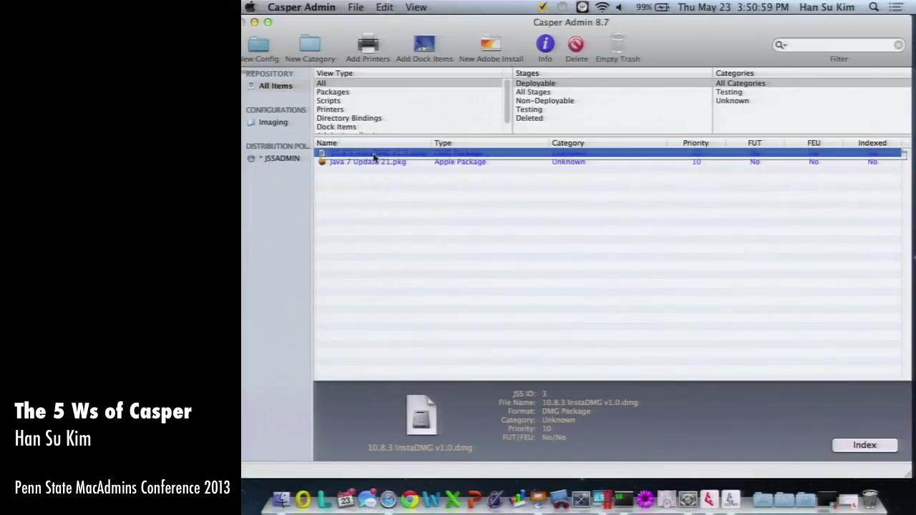
pyautogui.rightClick(371, 154)
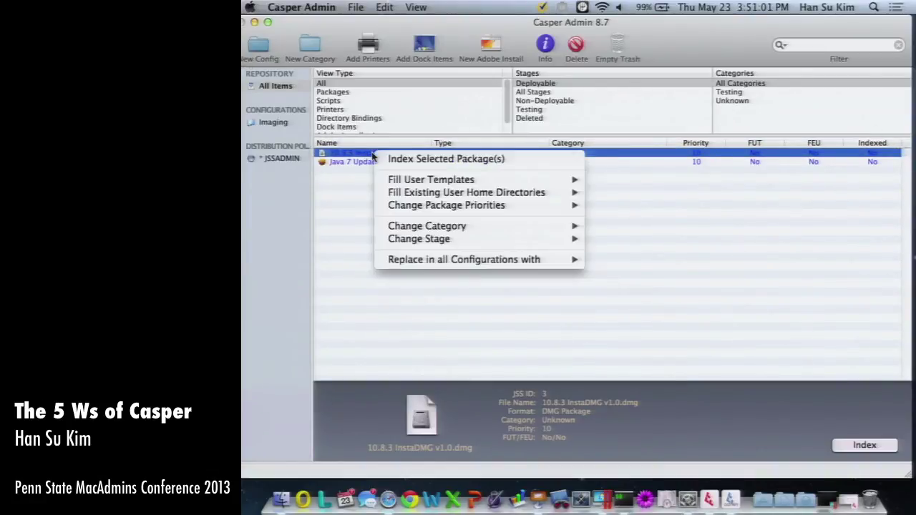
pyautogui.moveTo(528, 245)
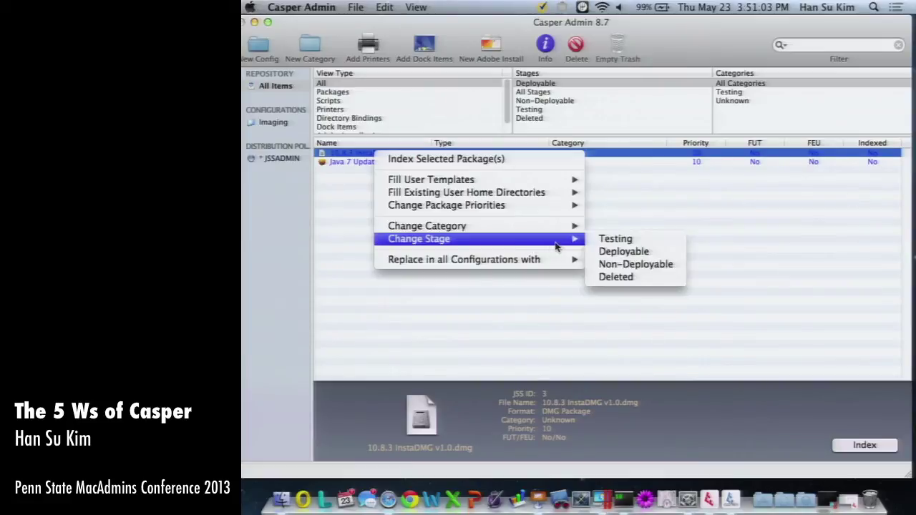
pyautogui.moveTo(556, 207)
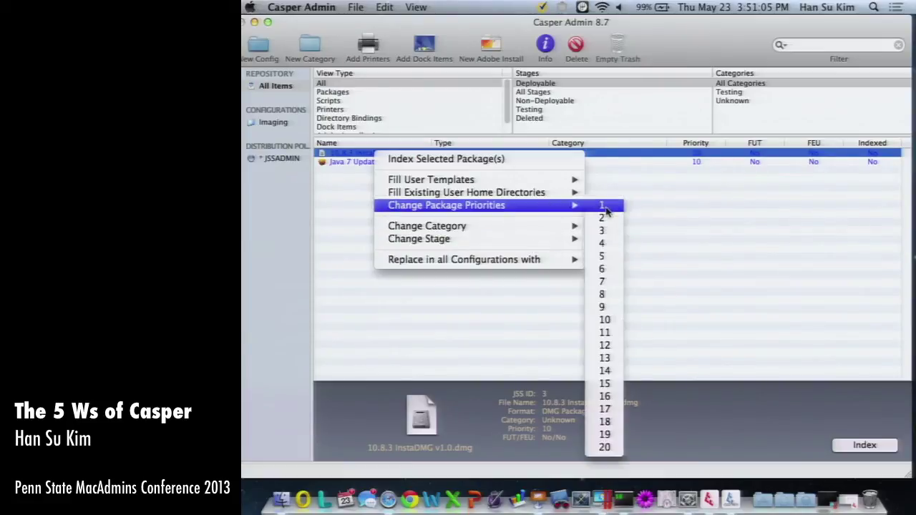
pyautogui.click(601, 206)
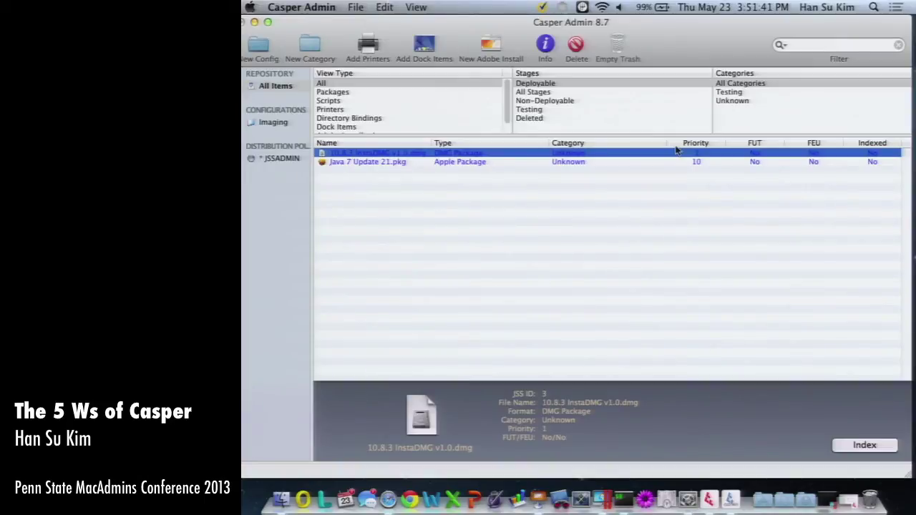
# Add the InstaDMG and Java 7 Update 21 packages to the Imaging configuration.
pyautogui.click(281, 124)
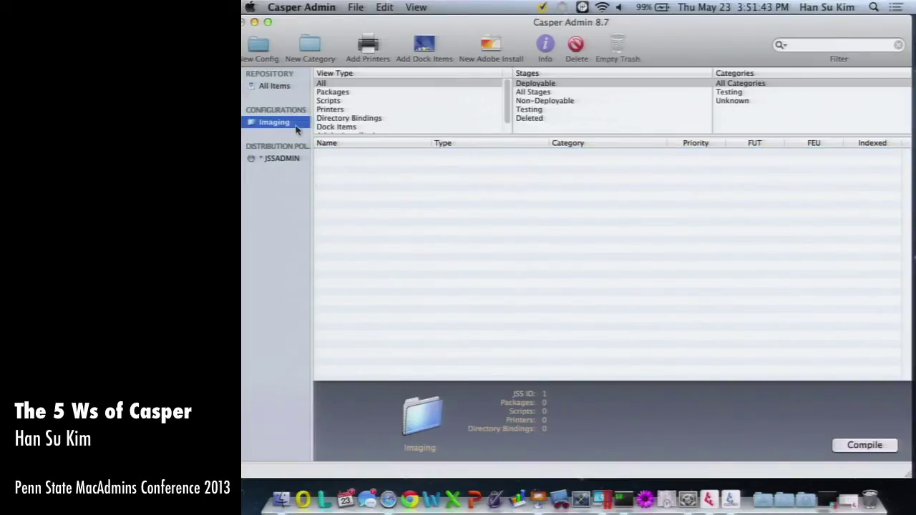
pyautogui.click(274, 87)
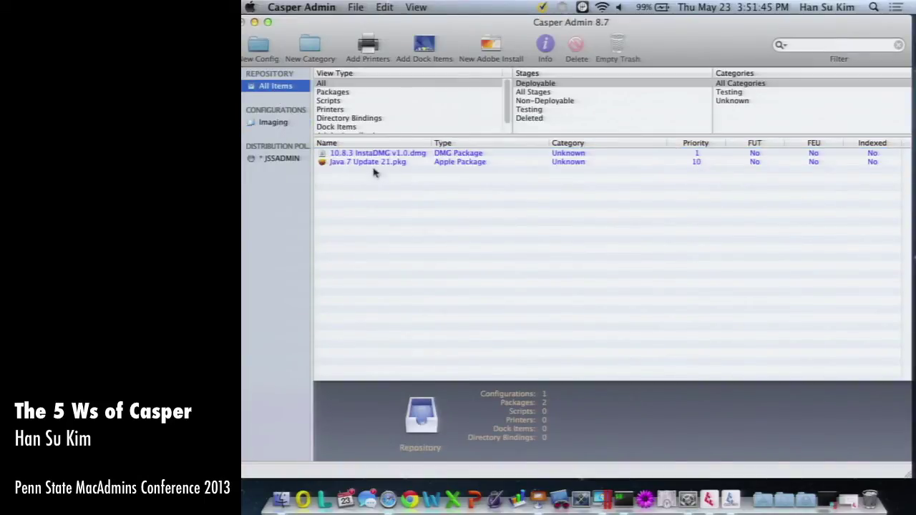
pyautogui.click(372, 163)
pyautogui.click(383, 154)
pyautogui.keyDown('shift'); pyautogui.click(391, 163); pyautogui.keyUp('shift')
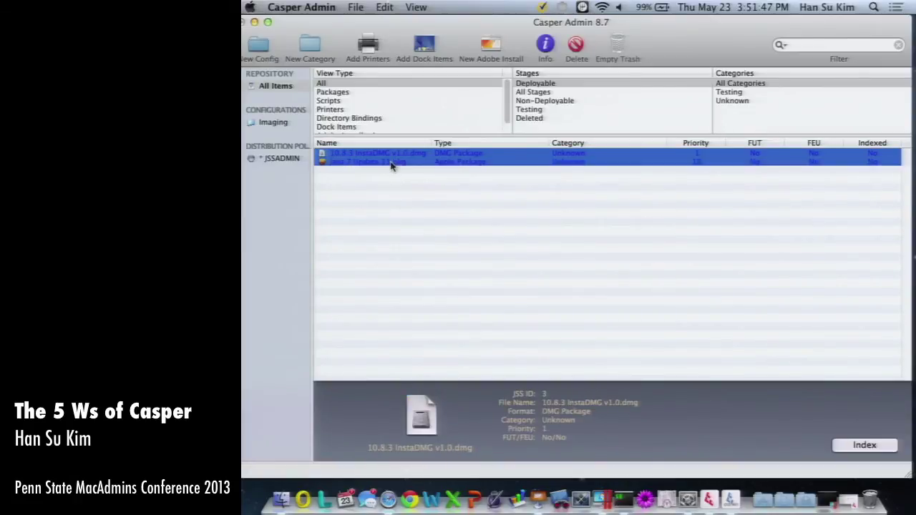
pyautogui.moveTo(391, 162); pyautogui.dragTo(272, 128)
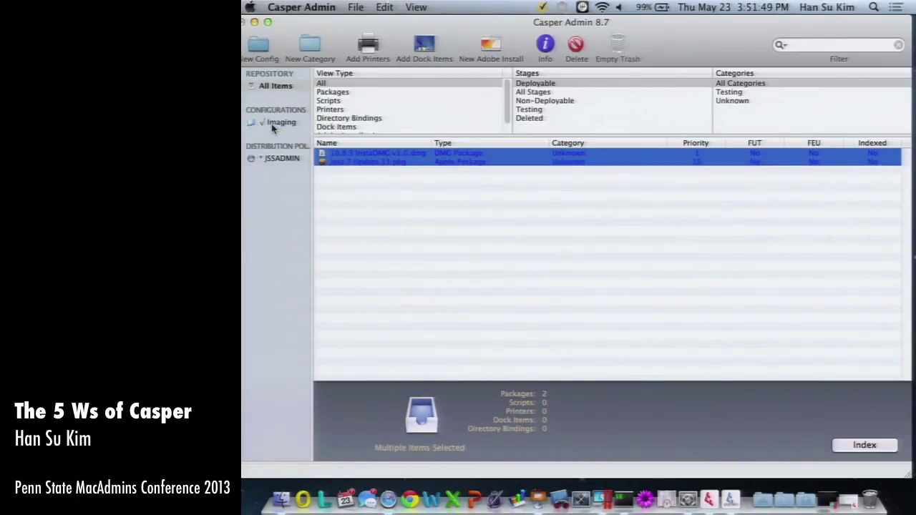
pyautogui.click(272, 123)
pyautogui.press('super+a')
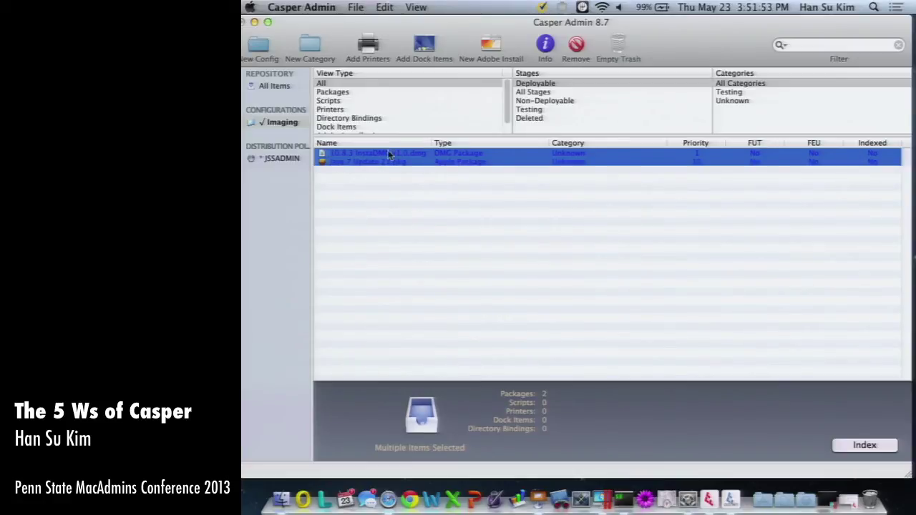
pyautogui.click(399, 163)
pyautogui.click(390, 155)
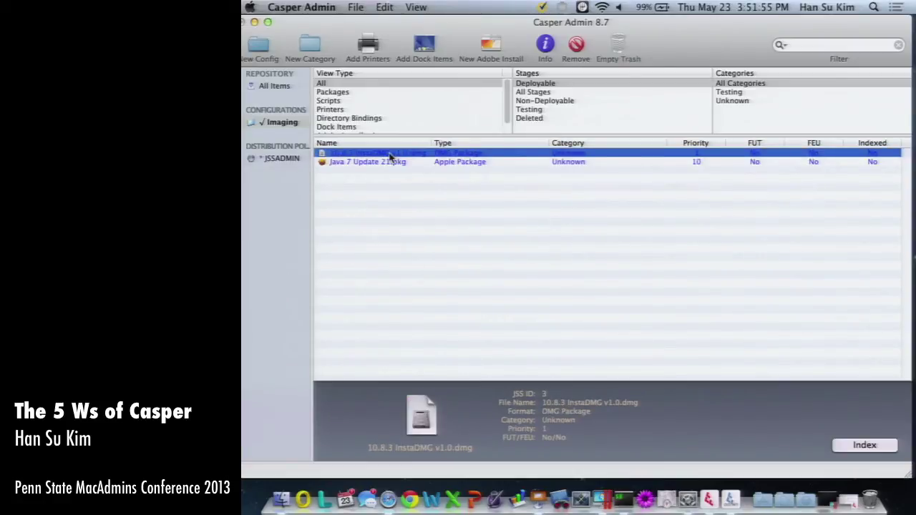
pyautogui.click(398, 164)
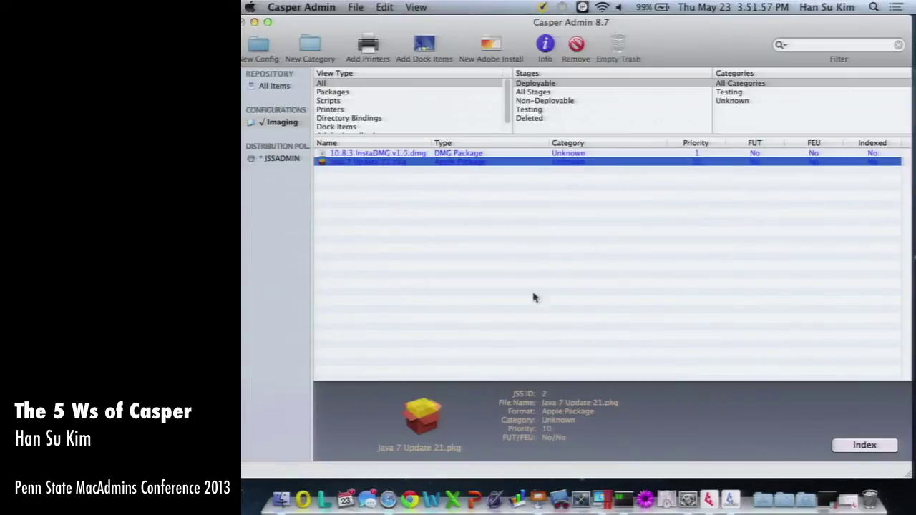
# Upload Firefox.dmg from the desktop into the repository and add it to Imaging.
pyautogui.moveTo(908, 473); pyautogui.dragTo(721, 398)
pyautogui.moveTo(878, 344); pyautogui.dragTo(527, 264)
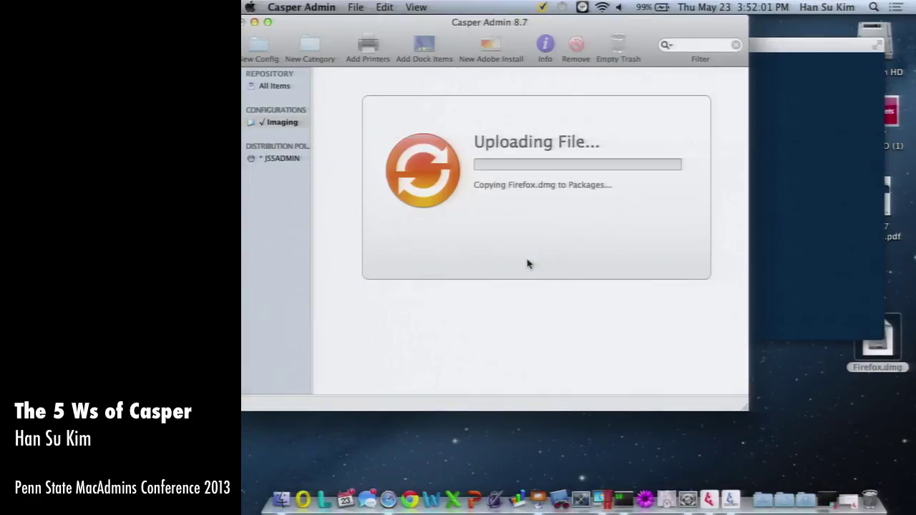
pyautogui.click(275, 85)
pyautogui.click(362, 153)
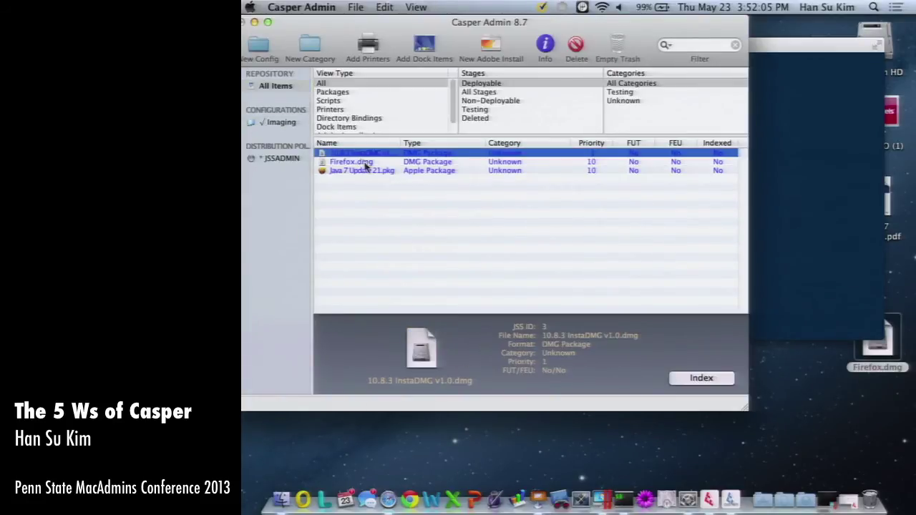
pyautogui.click(365, 163)
pyautogui.moveTo(365, 166); pyautogui.dragTo(274, 127)
pyautogui.click(274, 126)
pyautogui.click(363, 163)
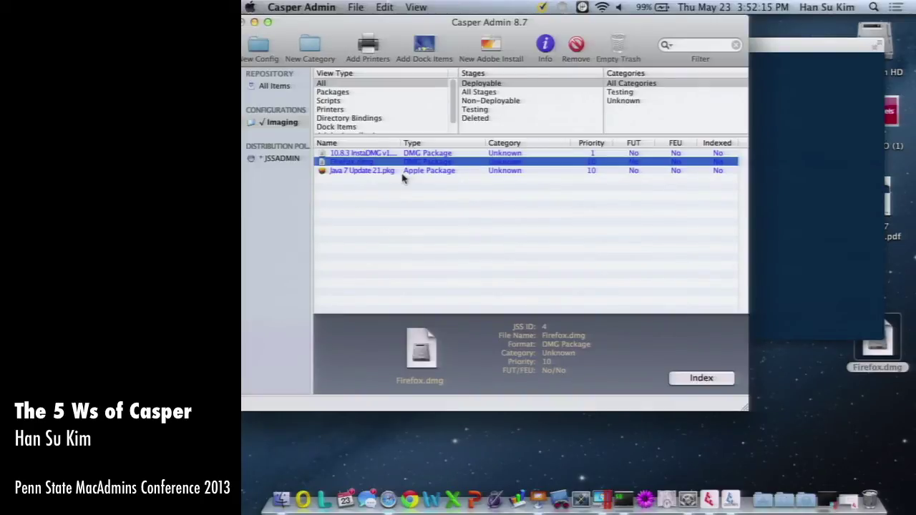
# Load the JSS login page in Safari and sign in with the admin user name and password.
pyautogui.click(388, 499)
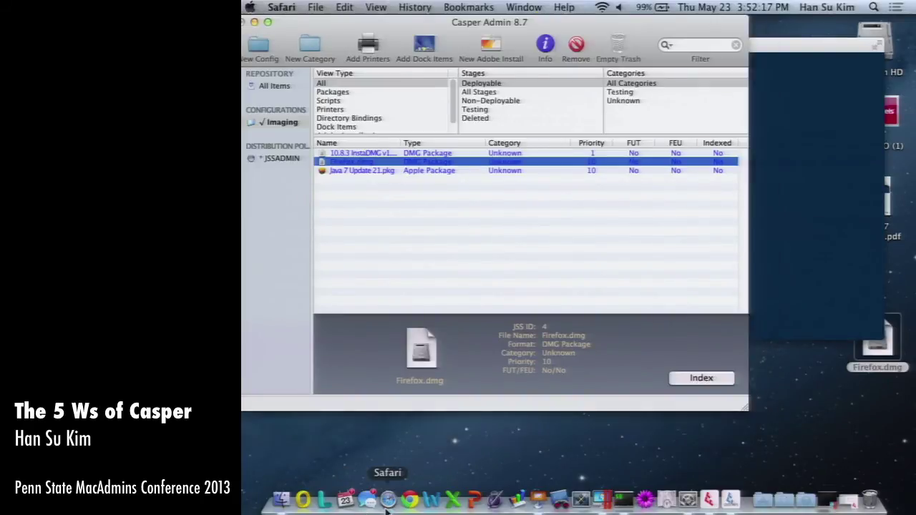
pyautogui.write('10.211.55.7:8443')
pyautogui.press('Return')
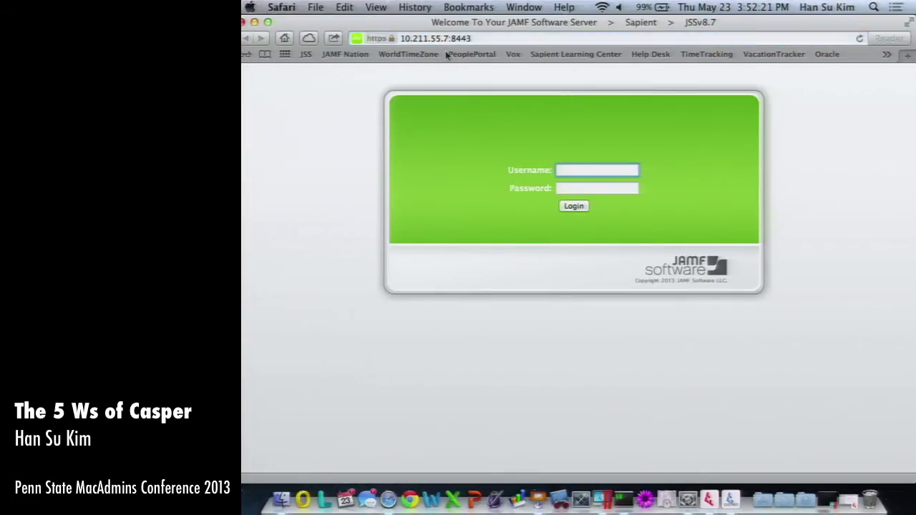
pyautogui.write('JSSDEsadmin')
pyautogui.press('Tab')
pyautogui.write('*****')
pyautogui.press('Return')
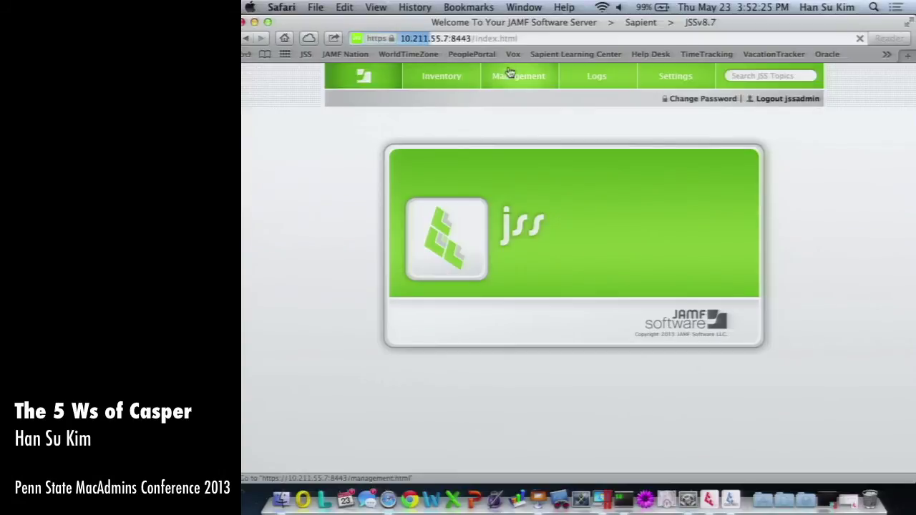
# Start a new manually built policy from Management > Policies.
pyautogui.click(496, 76)
pyautogui.click(362, 143)
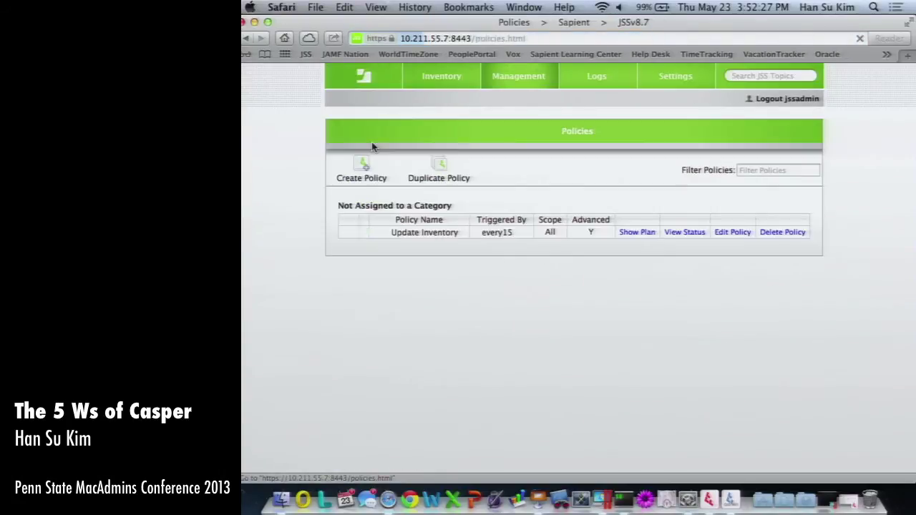
pyautogui.click(363, 169)
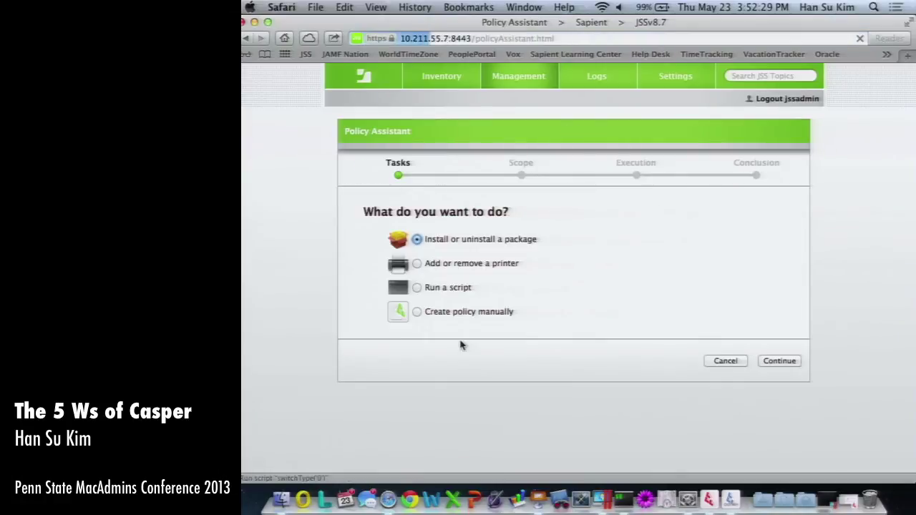
pyautogui.click(417, 312)
pyautogui.click(779, 361)
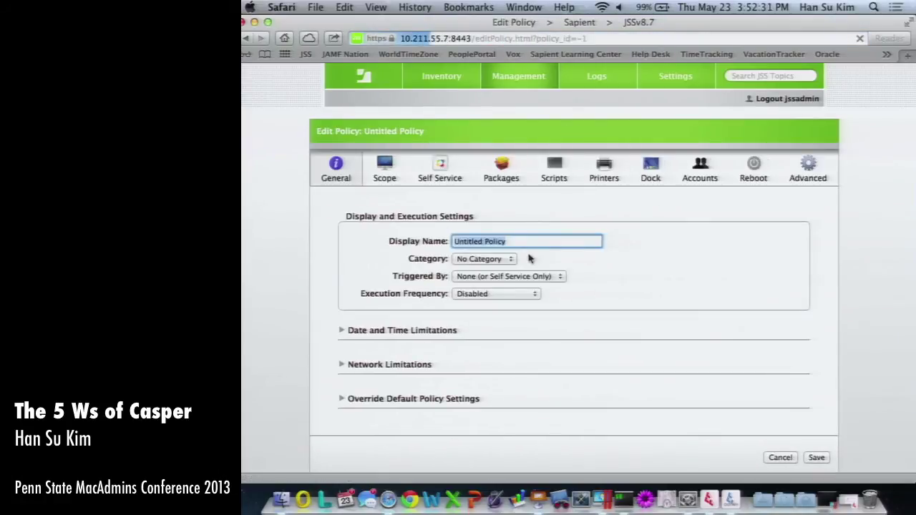
# Name the policy Firefox, triggered by every15 and executed once per computer, then view Scope.
pyautogui.write('Firefox')
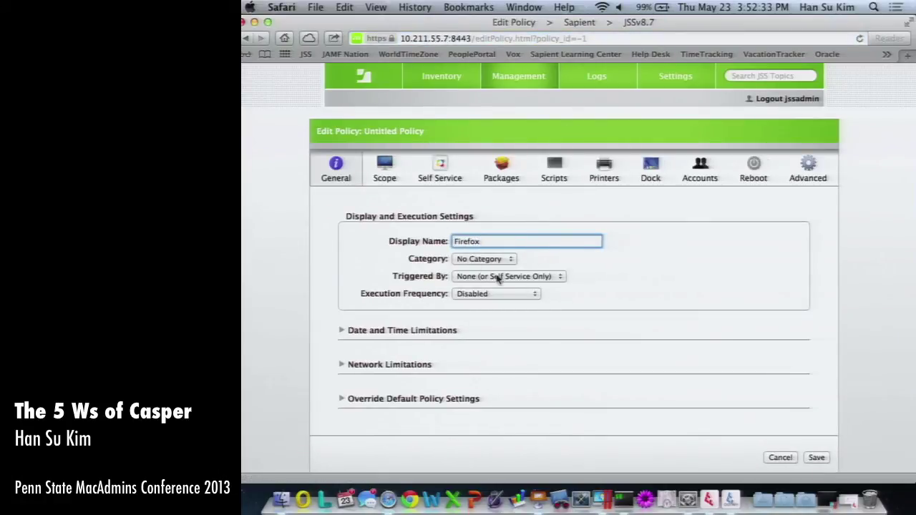
pyautogui.click(505, 277)
pyautogui.click(522, 330)
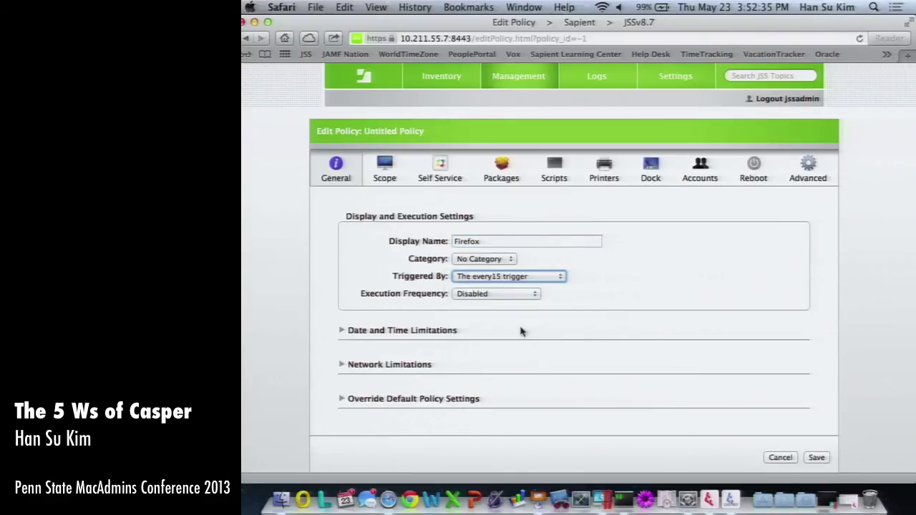
pyautogui.click(494, 294)
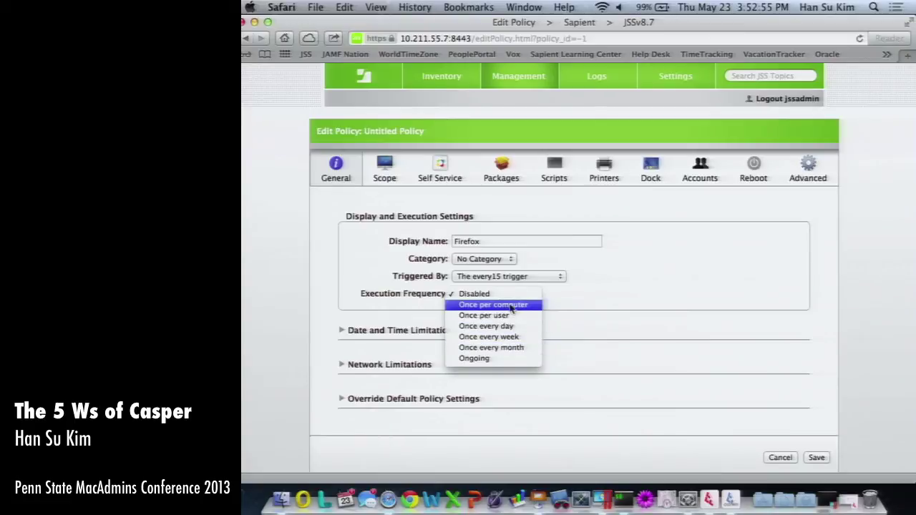
pyautogui.click(501, 304)
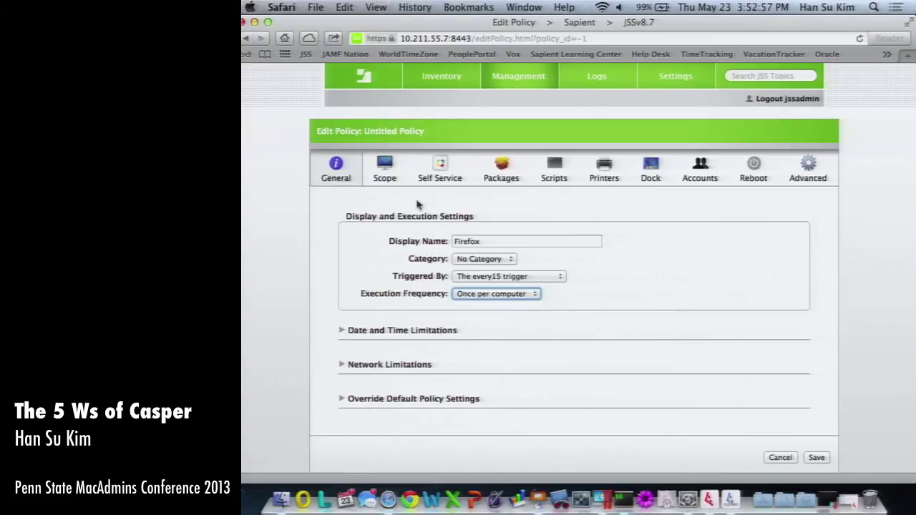
pyautogui.click(386, 176)
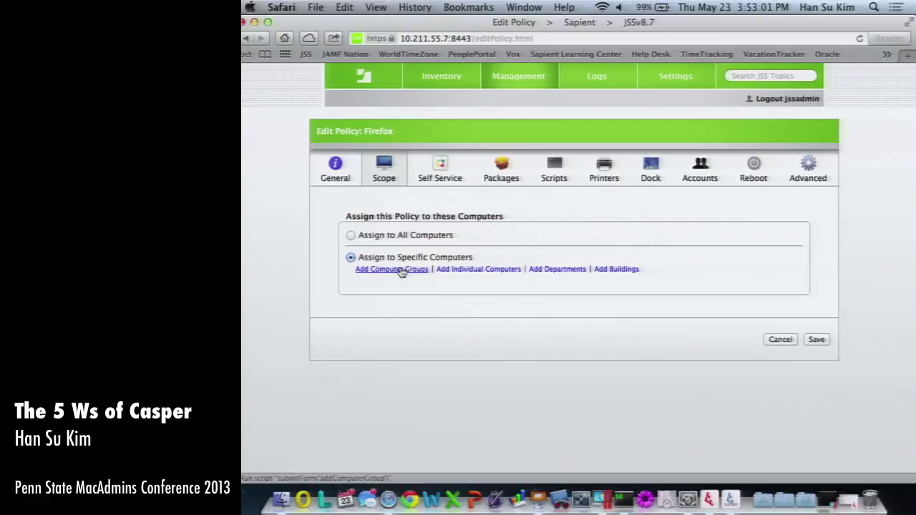
# Start a new smart computer group named 'Does not have Firefox'.
pyautogui.click(517, 79)
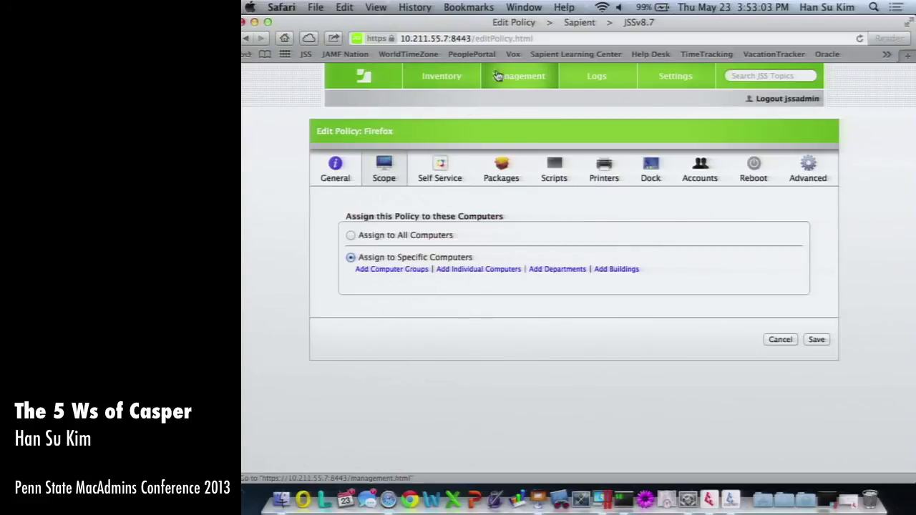
pyautogui.click(390, 418)
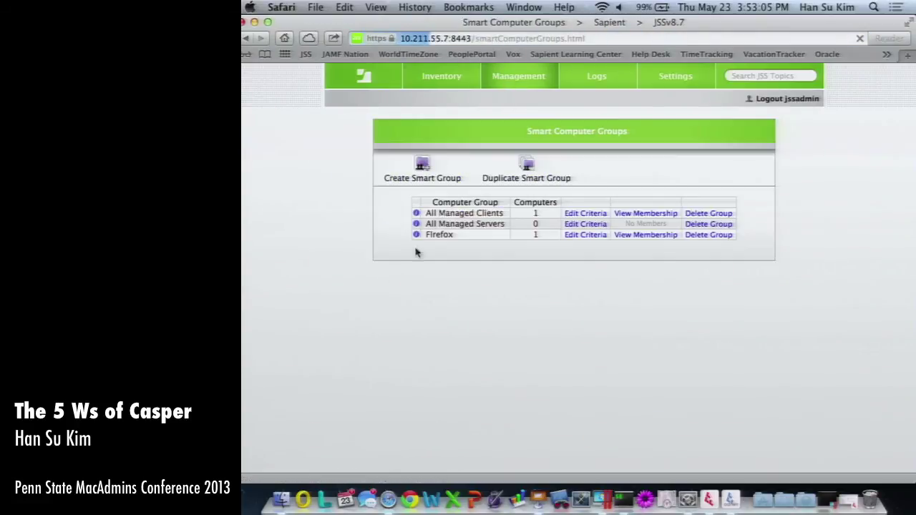
pyautogui.click(422, 174)
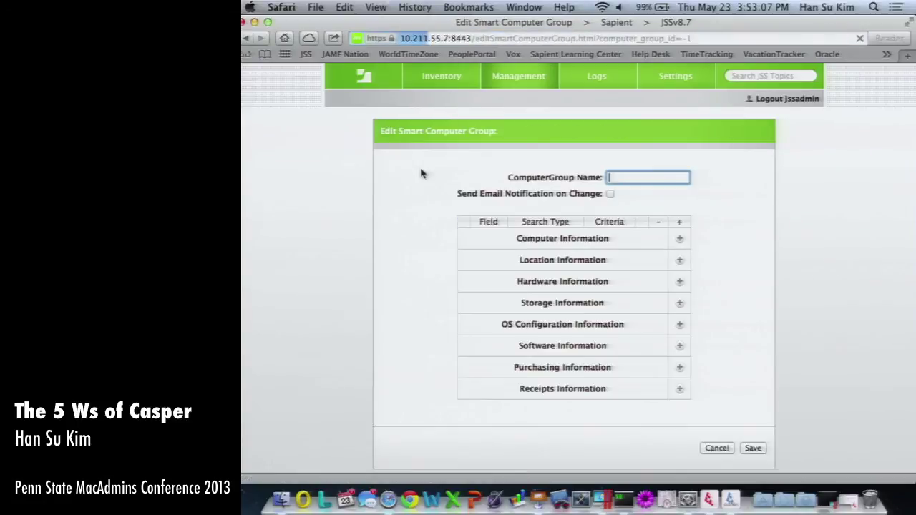
pyautogui.write('Fi')
pyautogui.write('es not have Firefox')
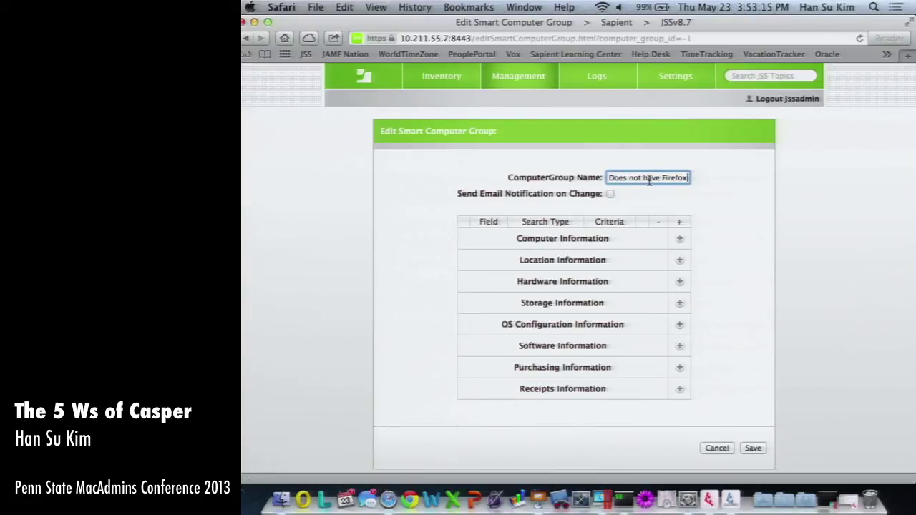
# Add the criterion Application Title does not have Firefox and save the group.
pyautogui.click(679, 348)
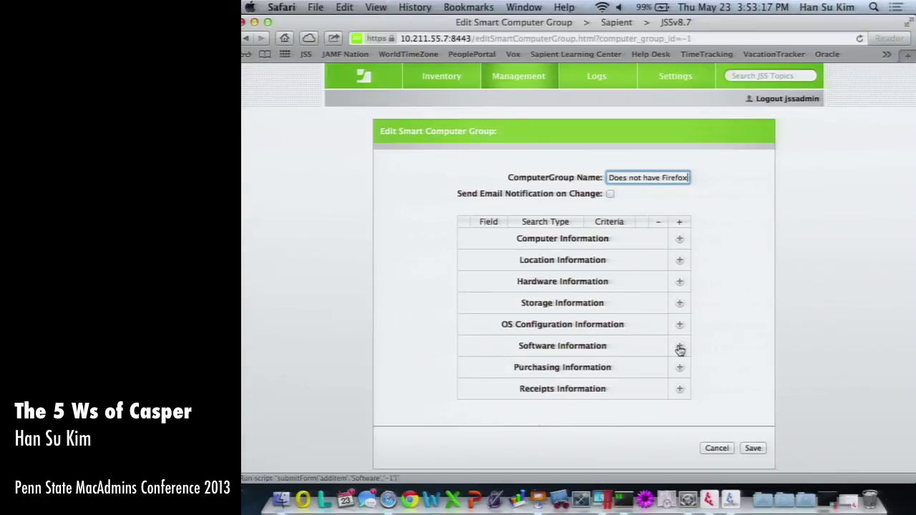
pyautogui.click(570, 203)
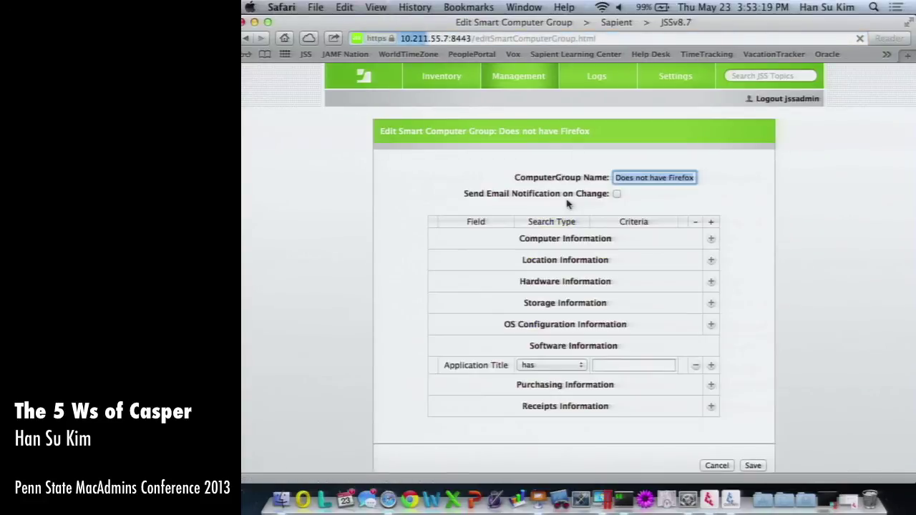
pyautogui.click(548, 367)
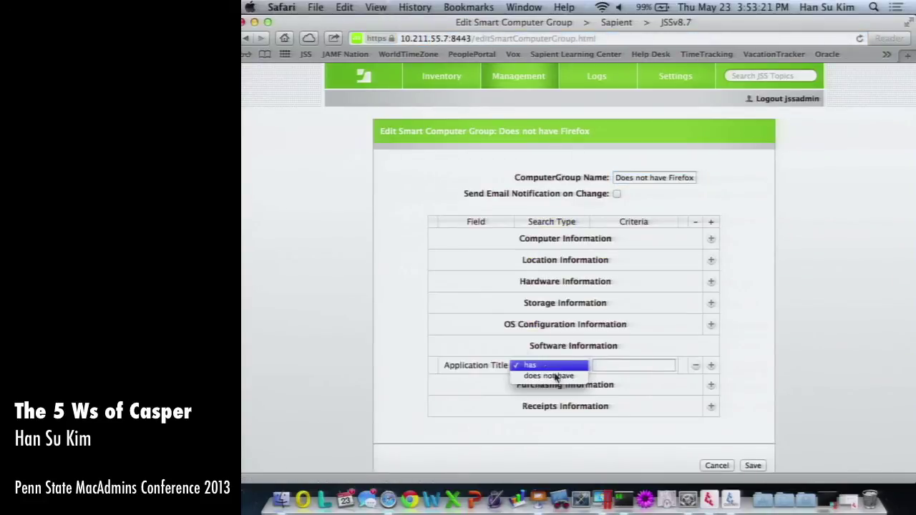
pyautogui.click(548, 376)
pyautogui.click(637, 363)
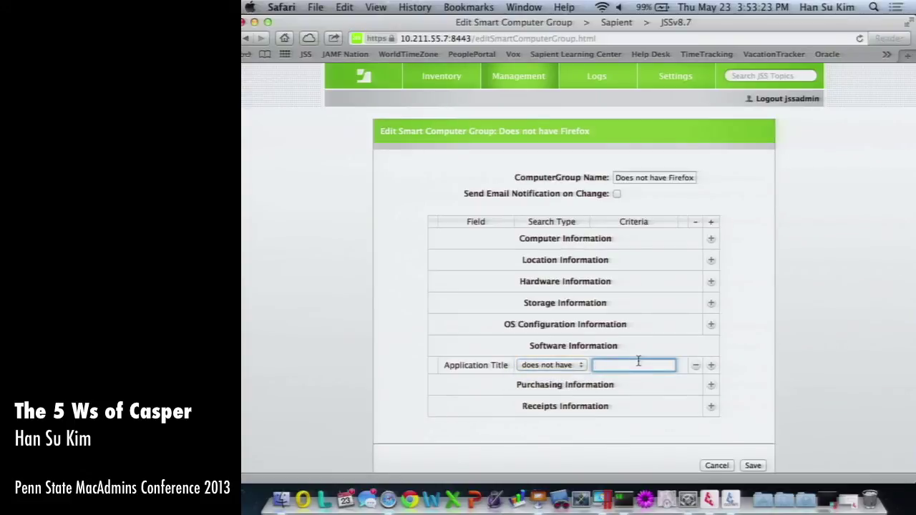
pyautogui.click(751, 465)
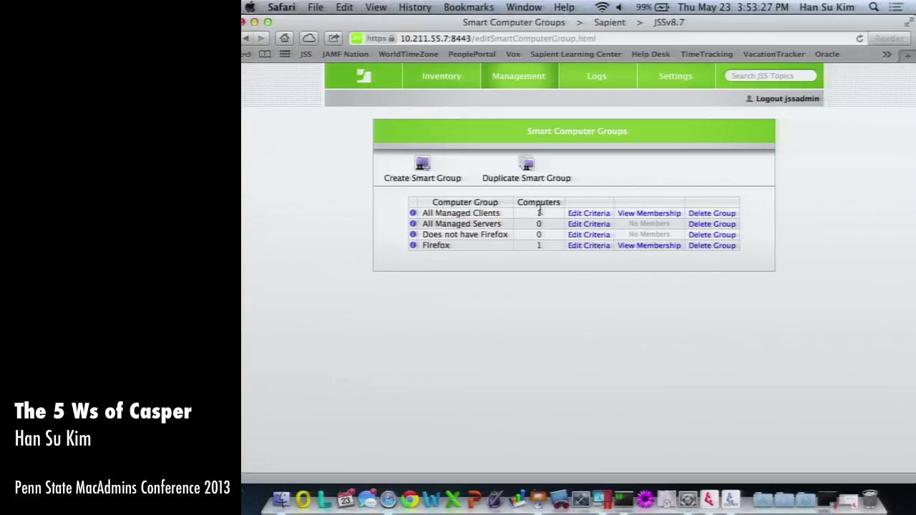
# Review the Firefox group's member computer and its installed applications.
pyautogui.doubleClick(434, 245)
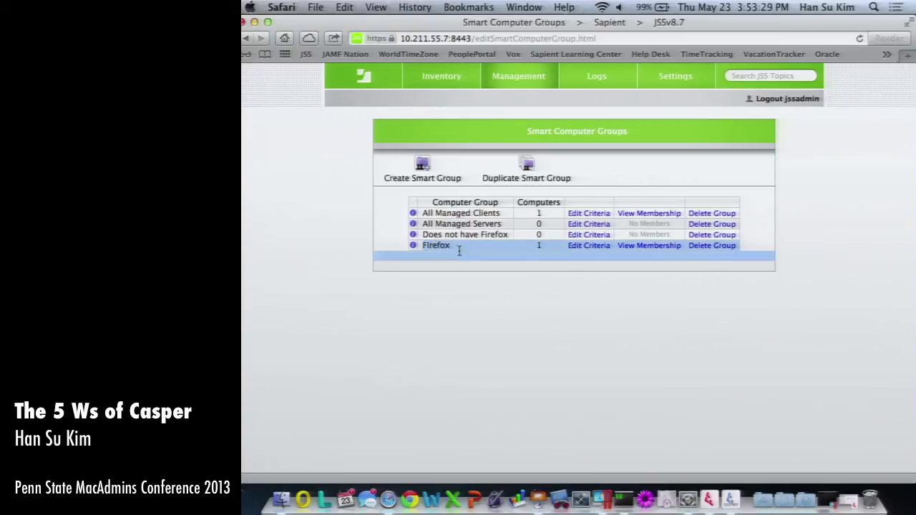
pyautogui.click(626, 246)
pyautogui.click(733, 156)
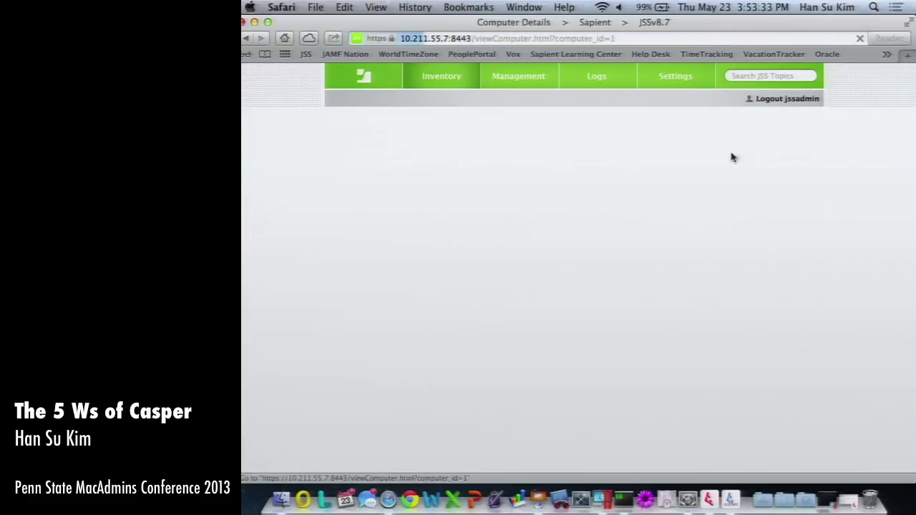
pyautogui.scroll(-5, 344, 382)
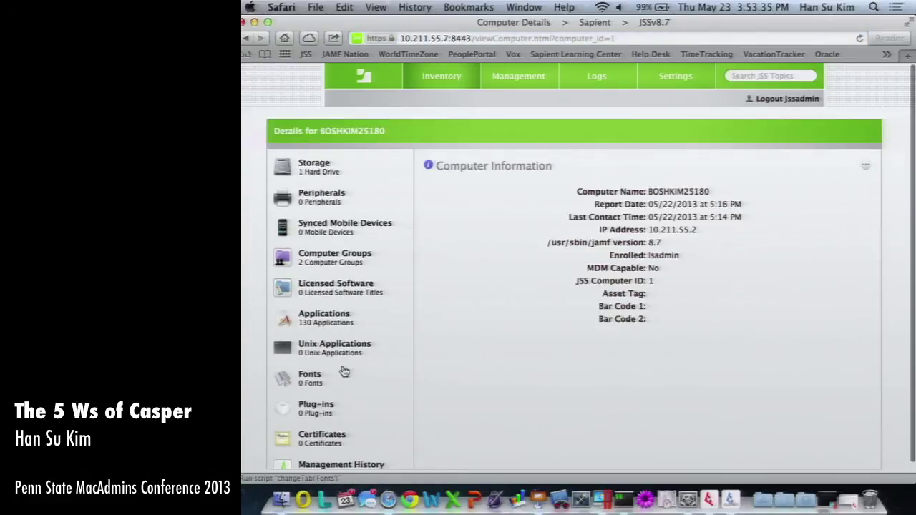
pyautogui.click(337, 327)
pyautogui.scroll(-5, 536, 348)
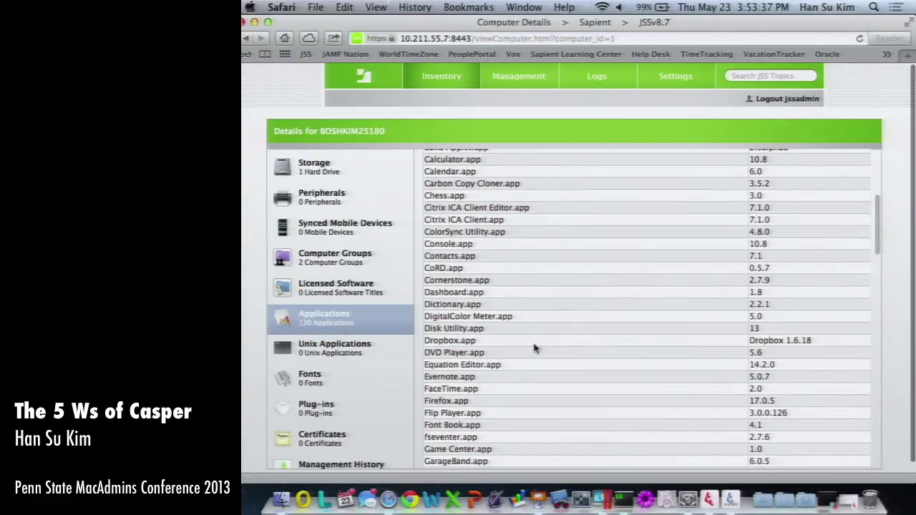
# Return to the smart group list and re-save the Firefox group's criteria.
pyautogui.press('super+bracketleft')
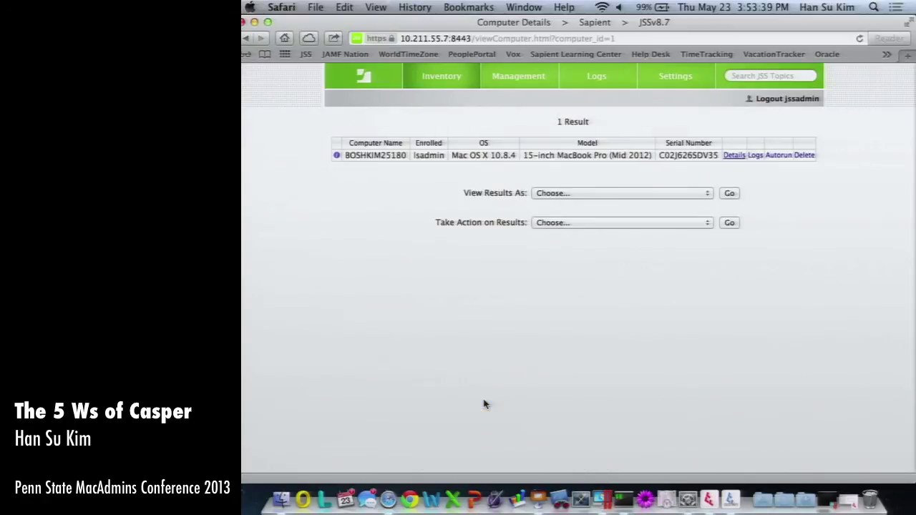
pyautogui.press('super+bracketleft')
pyautogui.press('super+bracketleft')
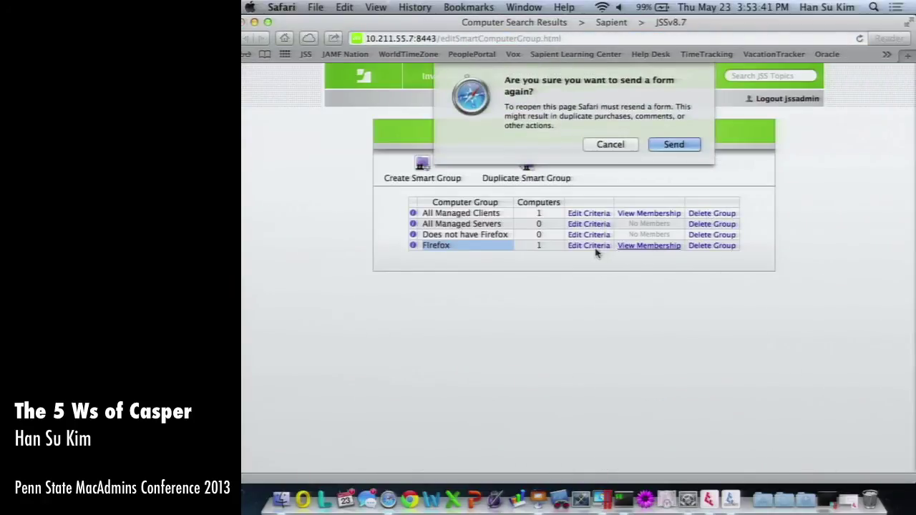
pyautogui.click(667, 148)
pyautogui.click(589, 245)
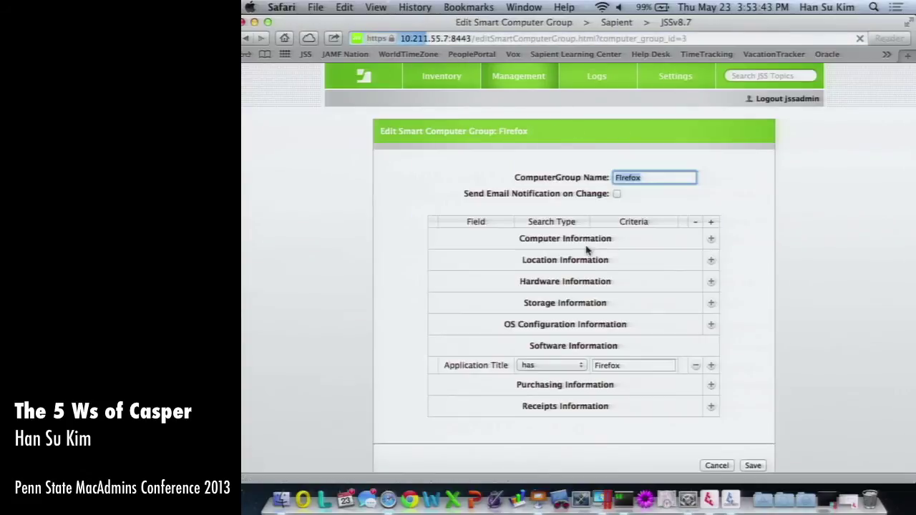
pyautogui.click(551, 365)
pyautogui.click(548, 374)
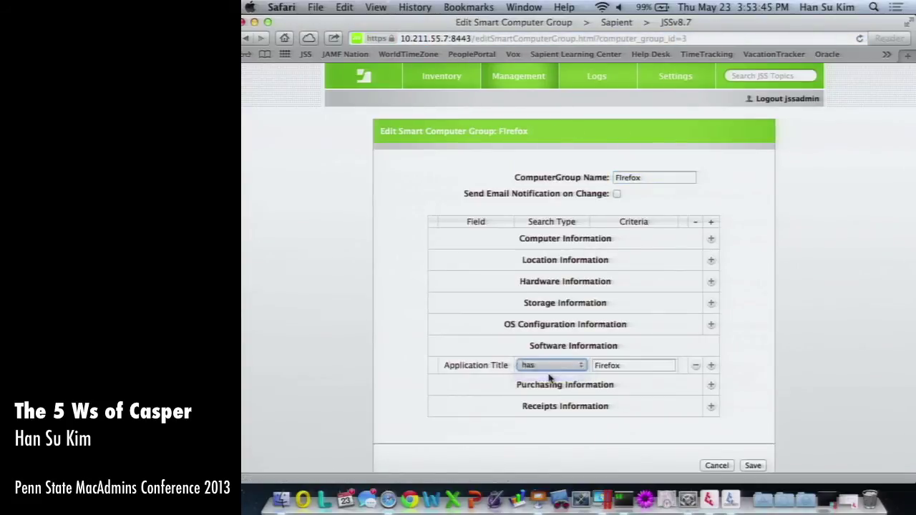
pyautogui.click(752, 465)
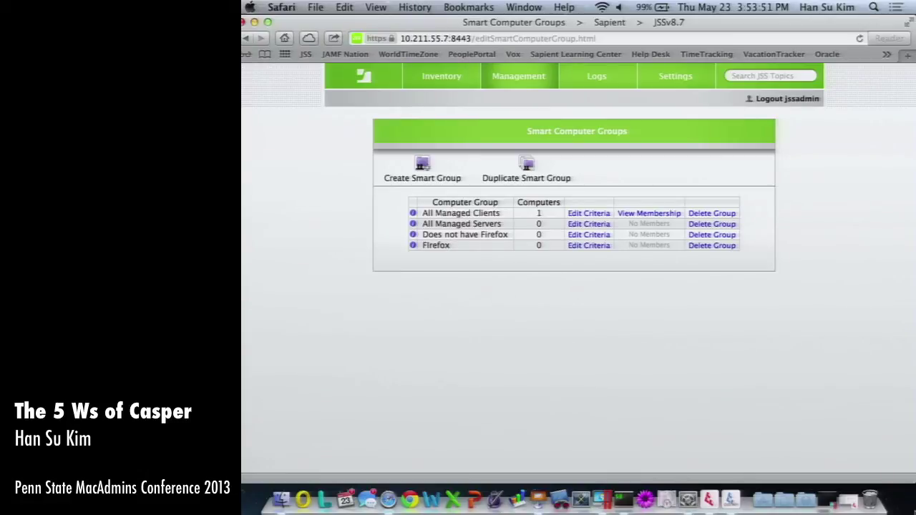
pyautogui.press('super+alt+Down')
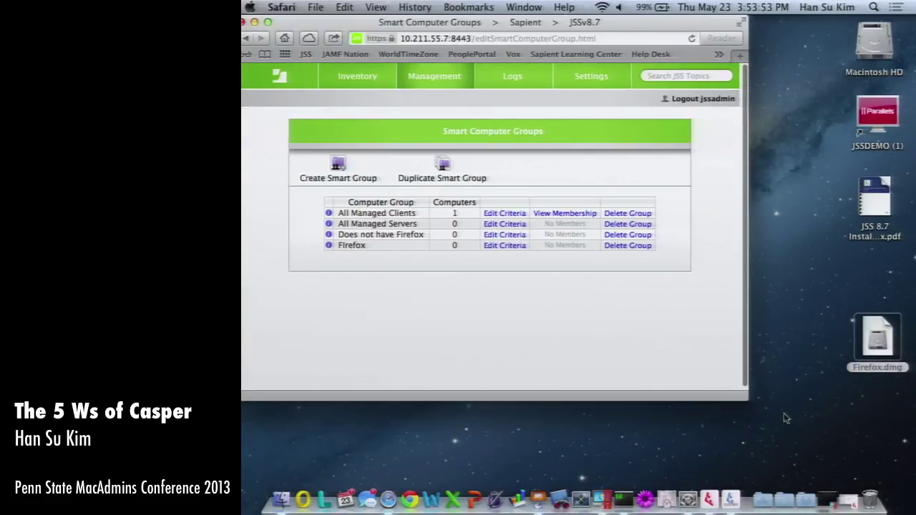
# Run sudo jamf help in iTerm, entering the administrator password.
pyautogui.click(621, 498)
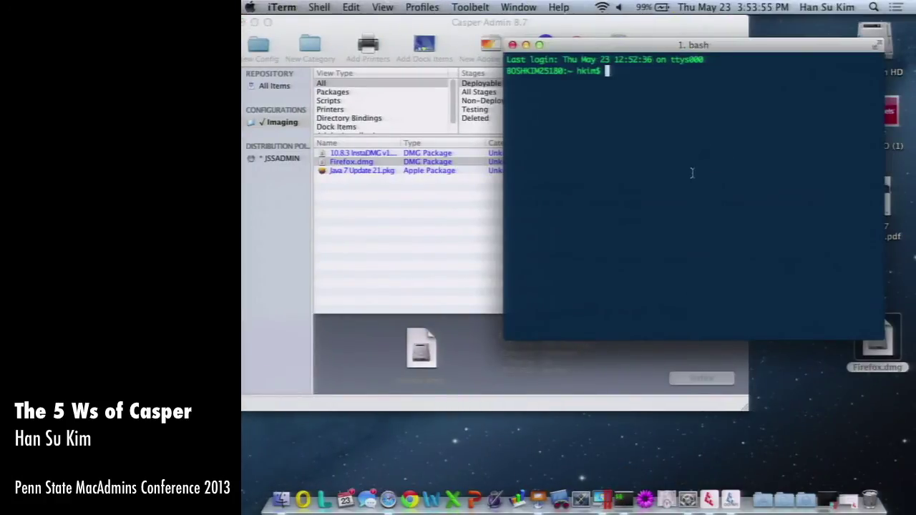
pyautogui.write('sudo jamf')
pyautogui.press('Return')
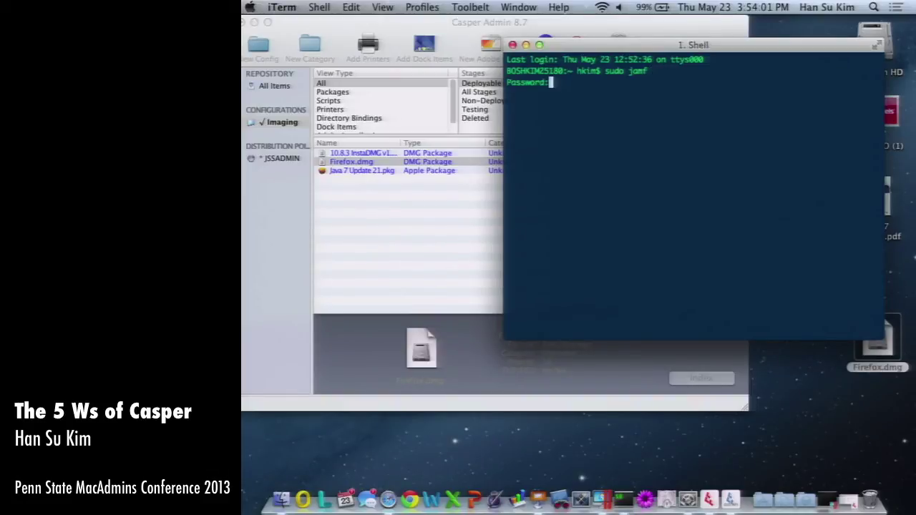
pyautogui.press('Return')
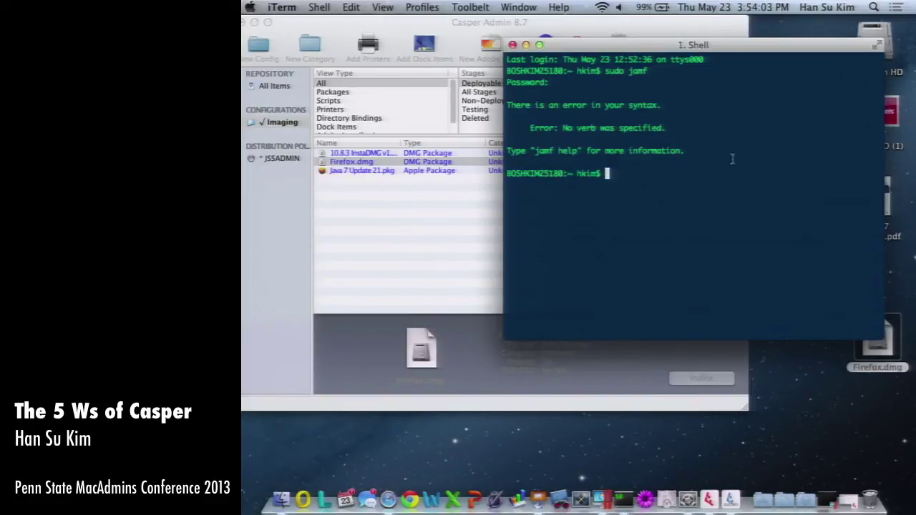
pyautogui.press('Up')
pyautogui.write('help')
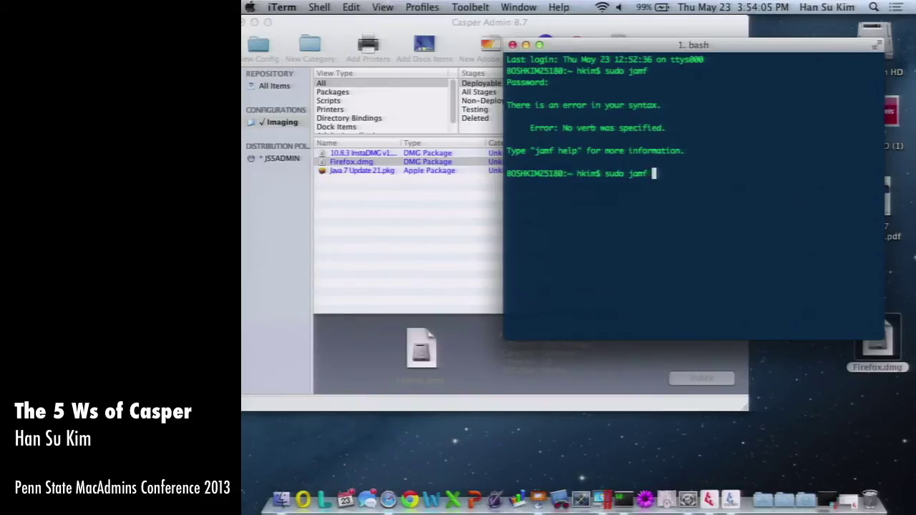
pyautogui.press('Return')
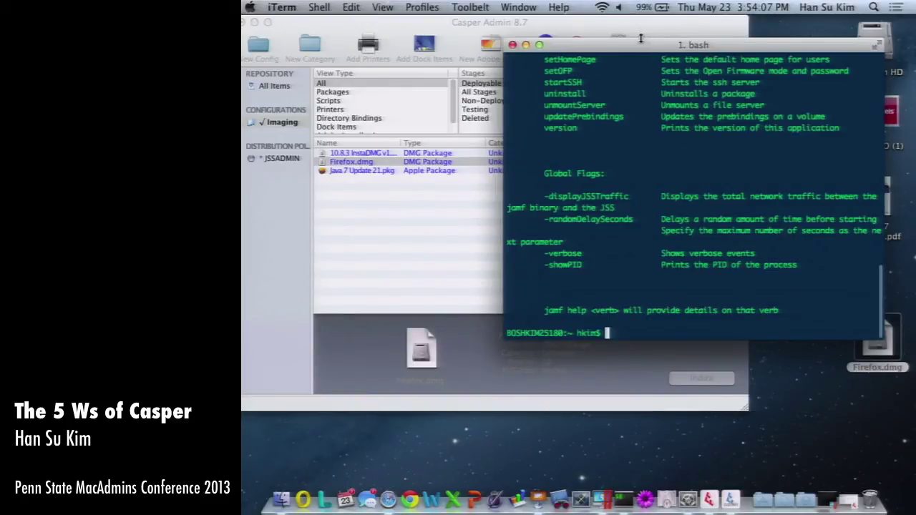
# Maximize the terminal window and enlarge its text size.
pyautogui.moveTo(636, 48); pyautogui.dragTo(562, 55)
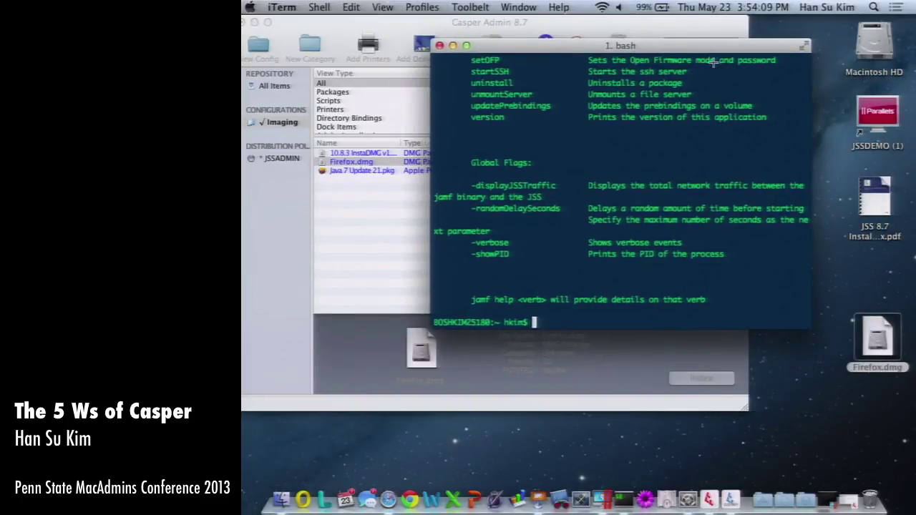
pyautogui.press('super+Return')
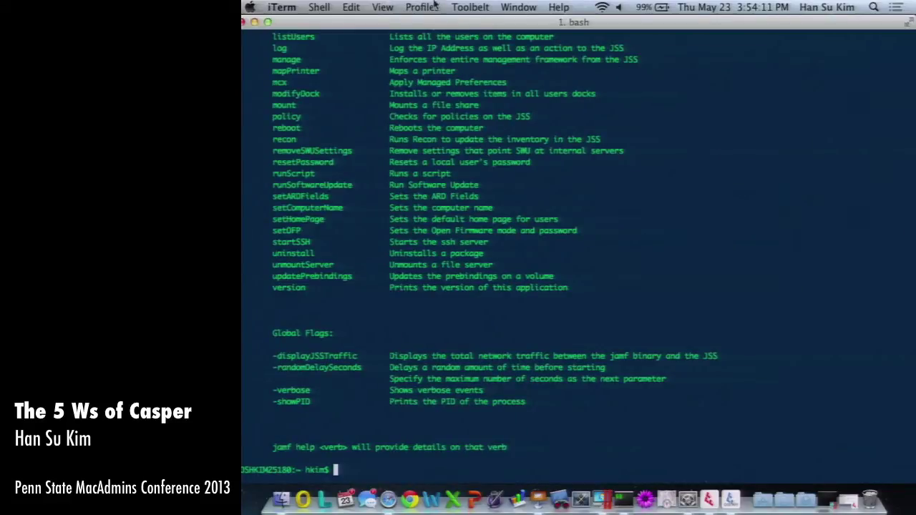
pyautogui.click(516, 7)
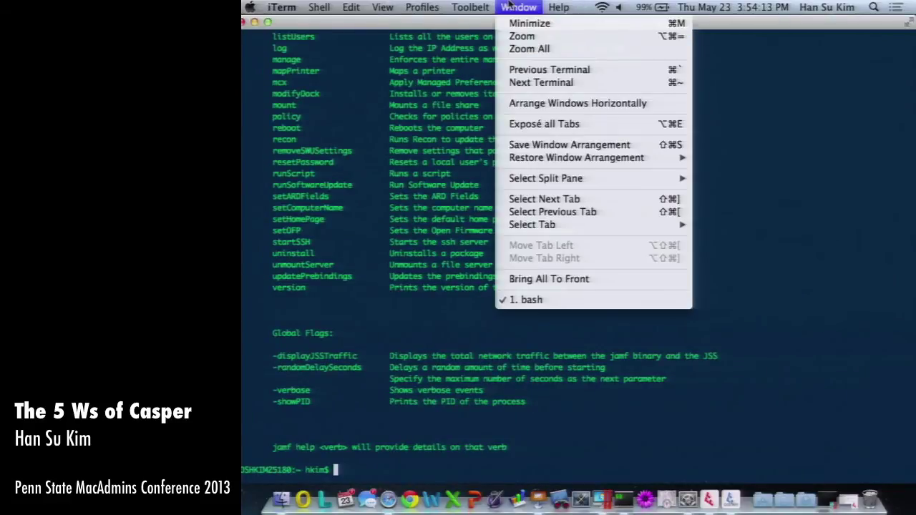
pyautogui.click(345, 335)
pyautogui.press('super+plus')
pyautogui.press('super+plus')
pyautogui.press('super+plus')
pyautogui.press('super+plus')
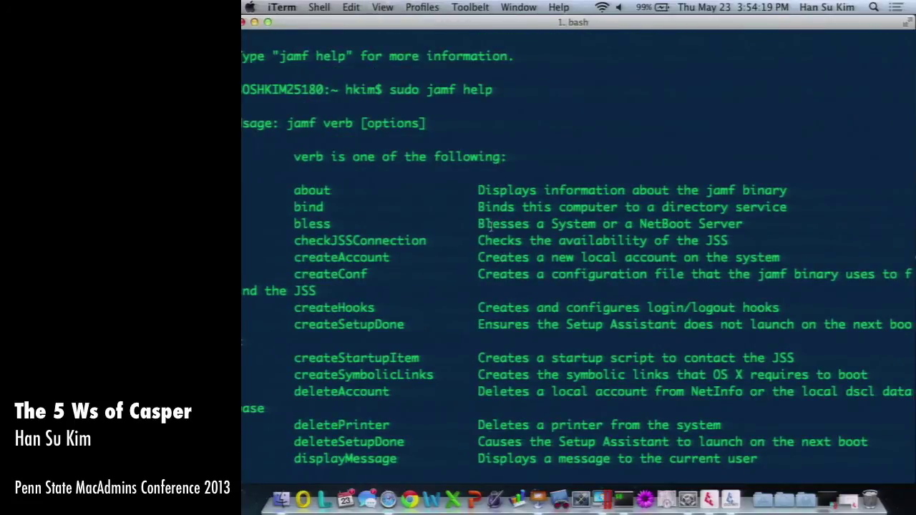
# Scroll the jamf help output, highlighting the checkJSSConnection, recon and manage verbs.
pyautogui.scroll(-1, 488, 226)
pyautogui.doubleClick(353, 224)
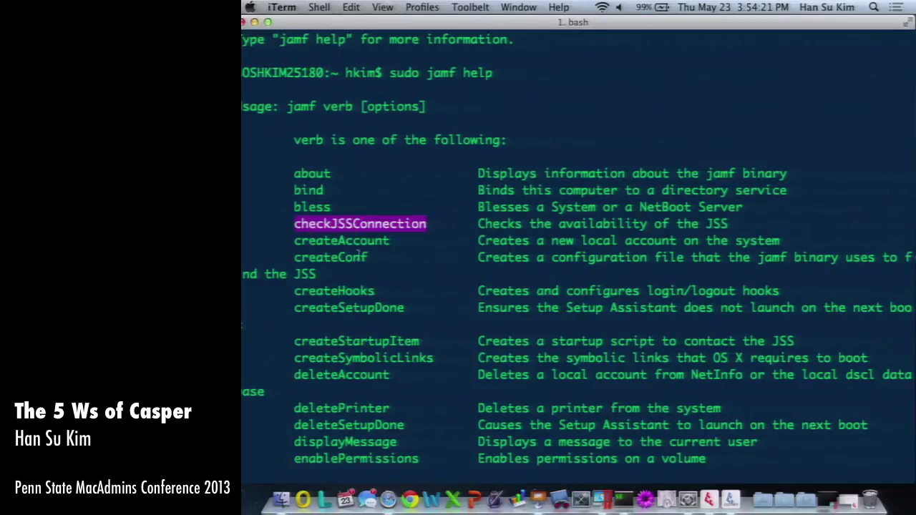
pyautogui.scroll(-6, 360, 265)
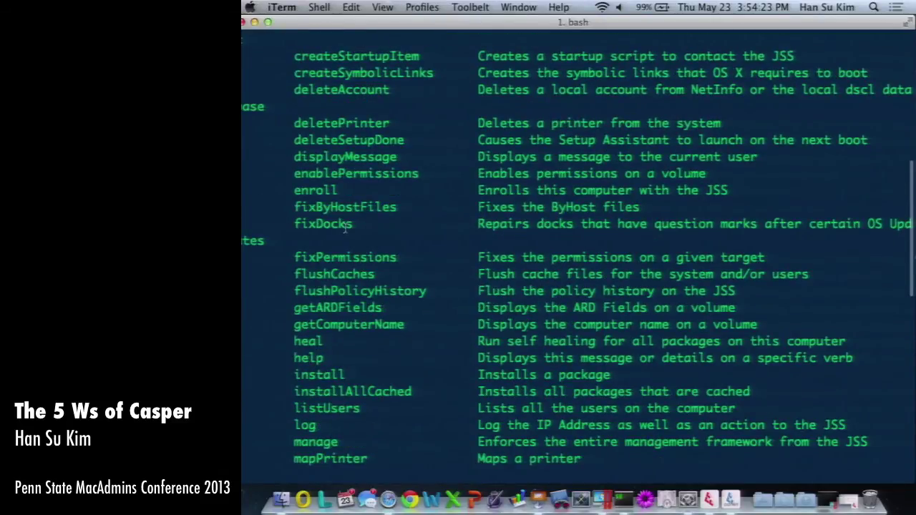
pyautogui.scroll(-4, 345, 226)
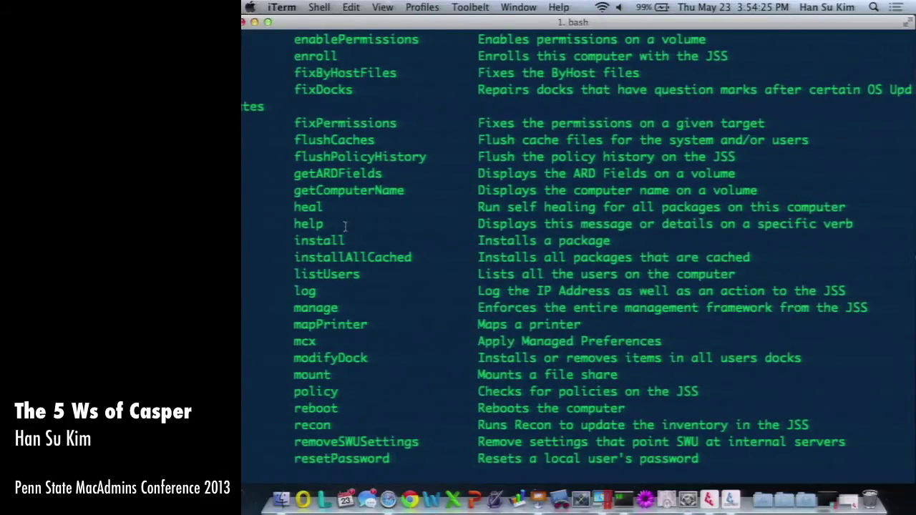
pyautogui.scroll(-2, 345, 226)
pyautogui.doubleClick(317, 389)
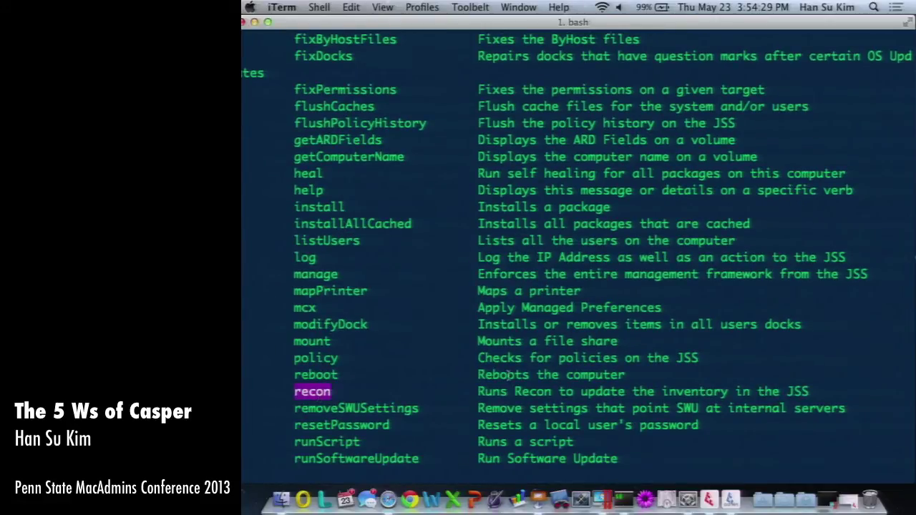
pyautogui.doubleClick(312, 274)
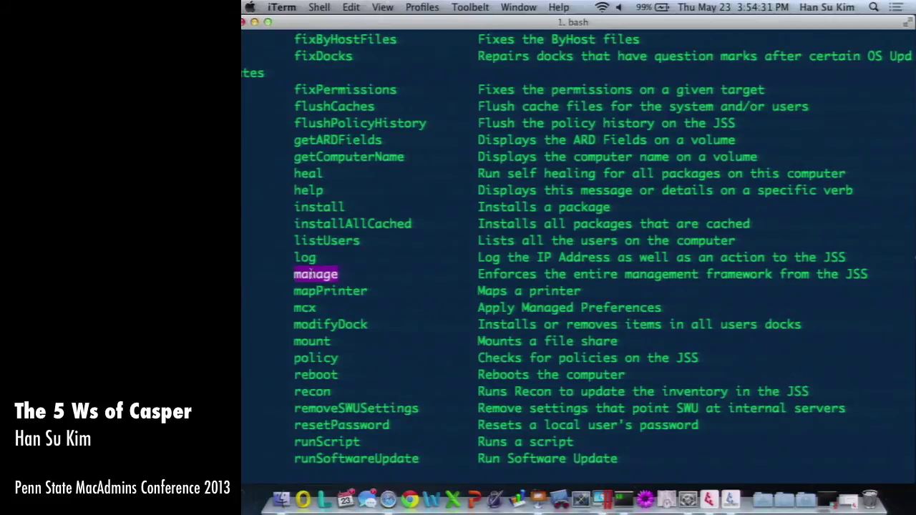
pyautogui.scroll(-10, 327, 279)
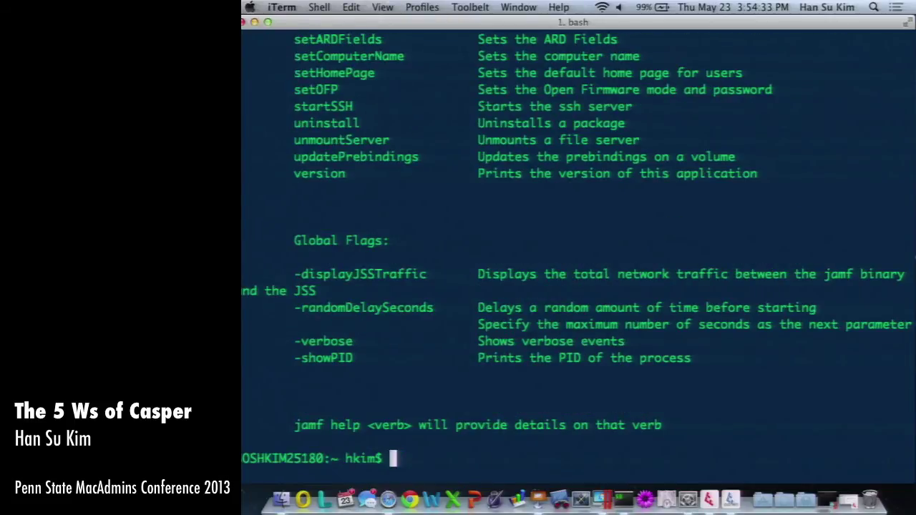
# Change the recalled command to sudo jamf recon and run the inventory update.
pyautogui.press('Up')
pyautogui.press('BackSpace')
pyautogui.press('BackSpace')
pyautogui.press('BackSpace')
pyautogui.press('BackSpace')
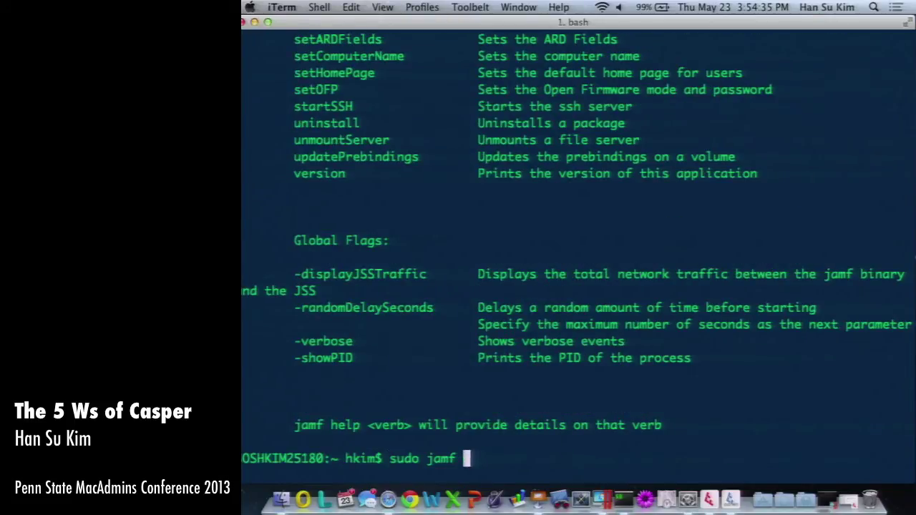
pyautogui.write('recon')
pyautogui.press('Return')
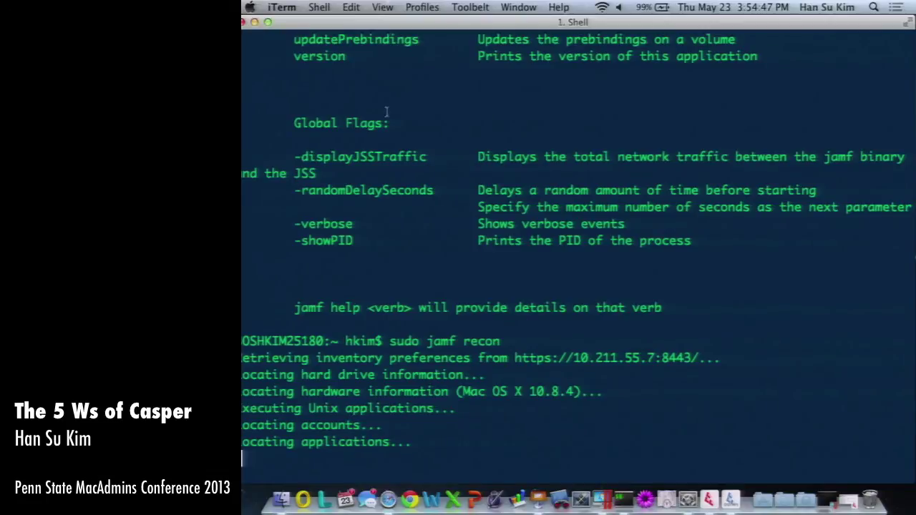
# Bring the JSS console forward and highlight the Firefox group's 0 computer count.
pyautogui.click(254, 22)
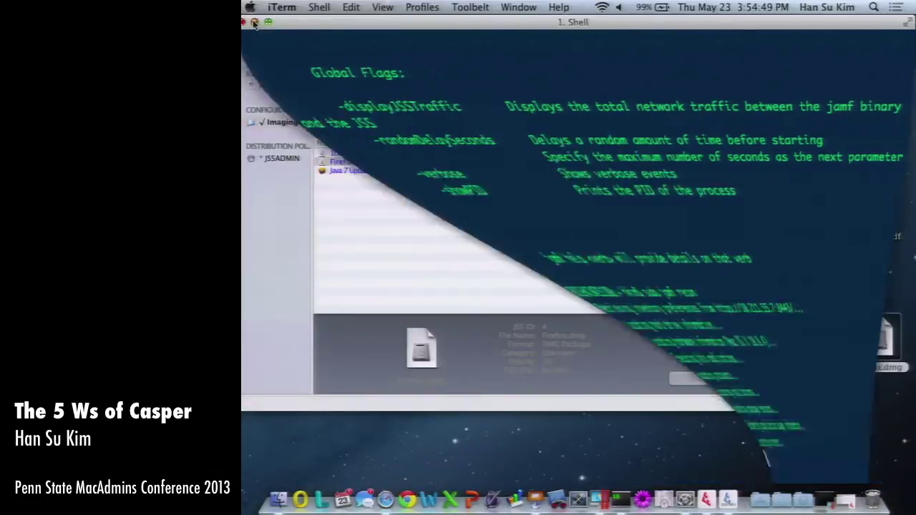
pyautogui.click(377, 500)
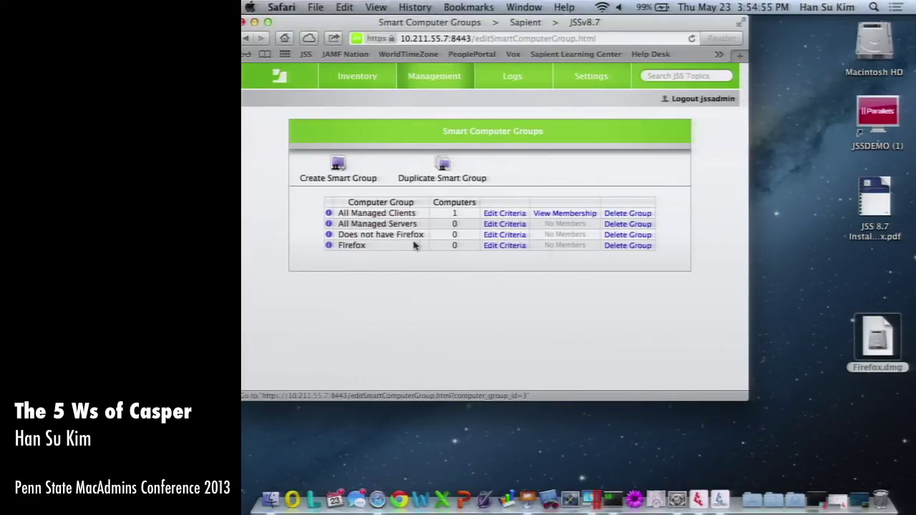
pyautogui.doubleClick(352, 245)
pyautogui.doubleClick(458, 246)
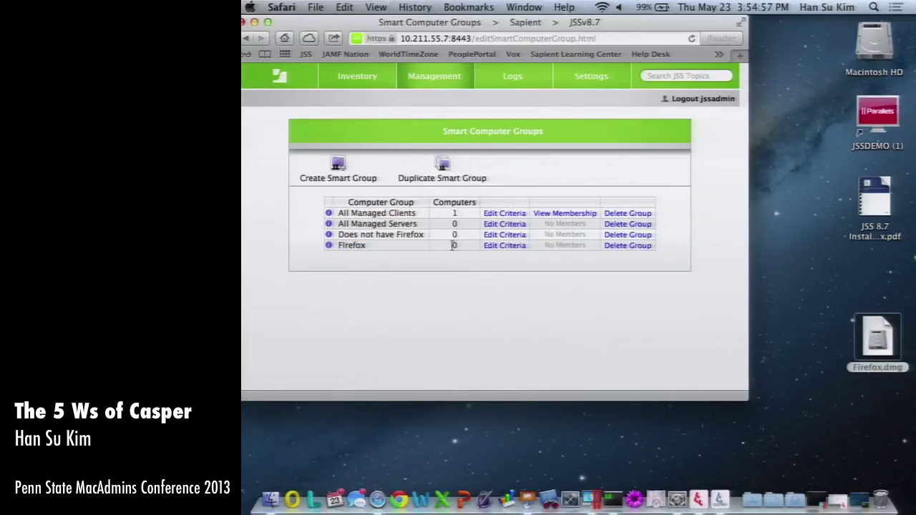
pyautogui.click(463, 246)
# Maximize the browser and open Policies under Management.
pyautogui.click(447, 77)
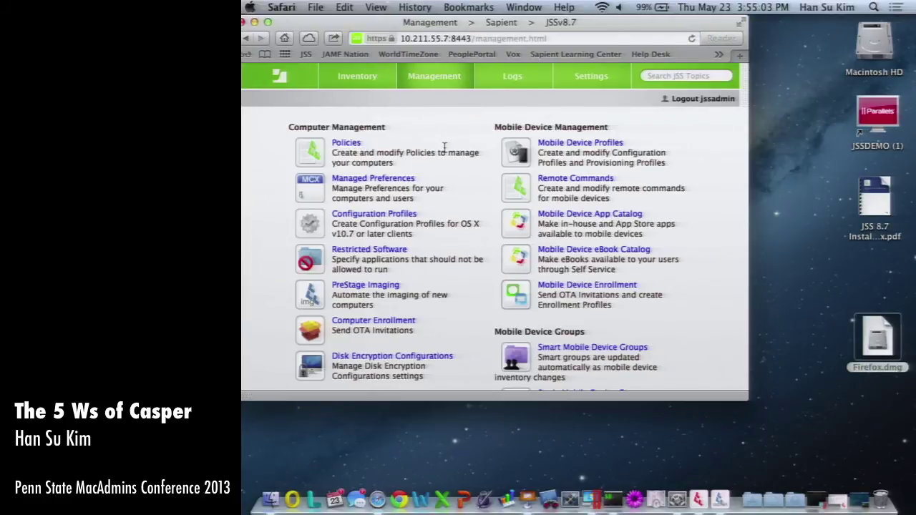
pyautogui.press('super+alt+f')
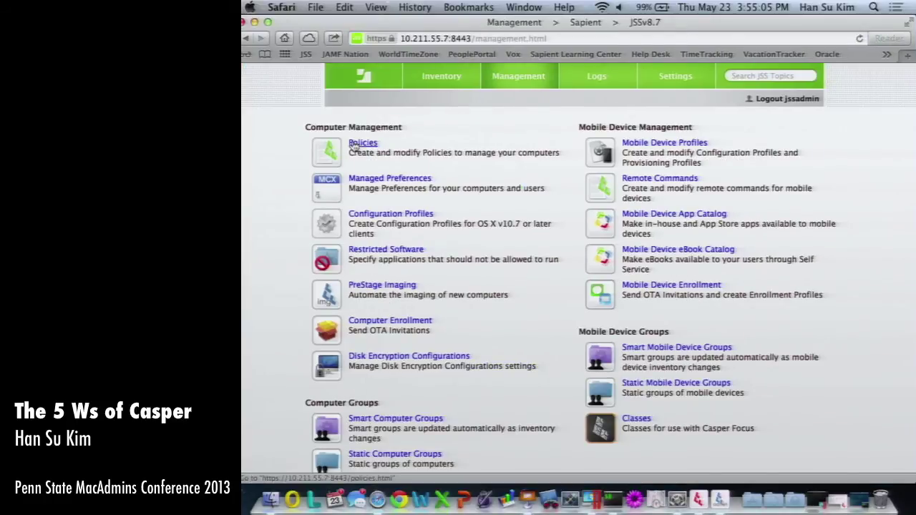
pyautogui.click(358, 146)
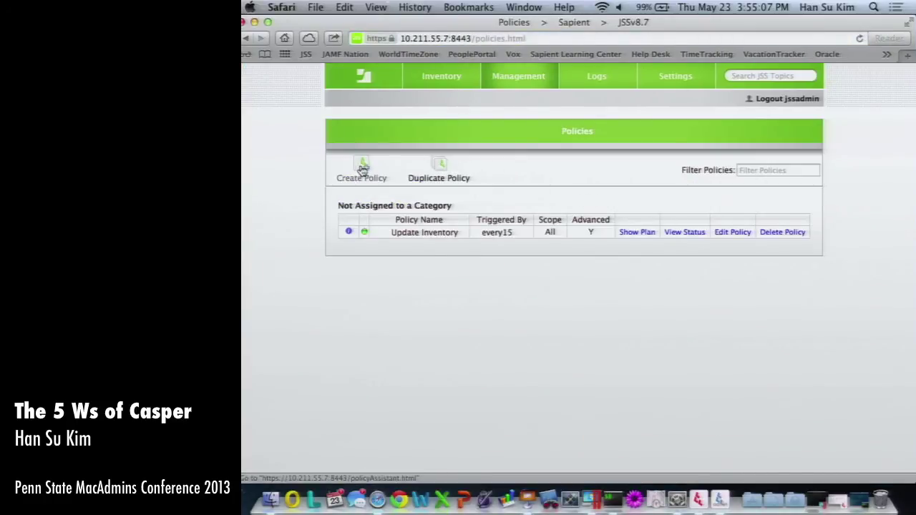
# Create a manual policy named Firefox triggered by every15.
pyautogui.click(362, 172)
pyautogui.click(417, 313)
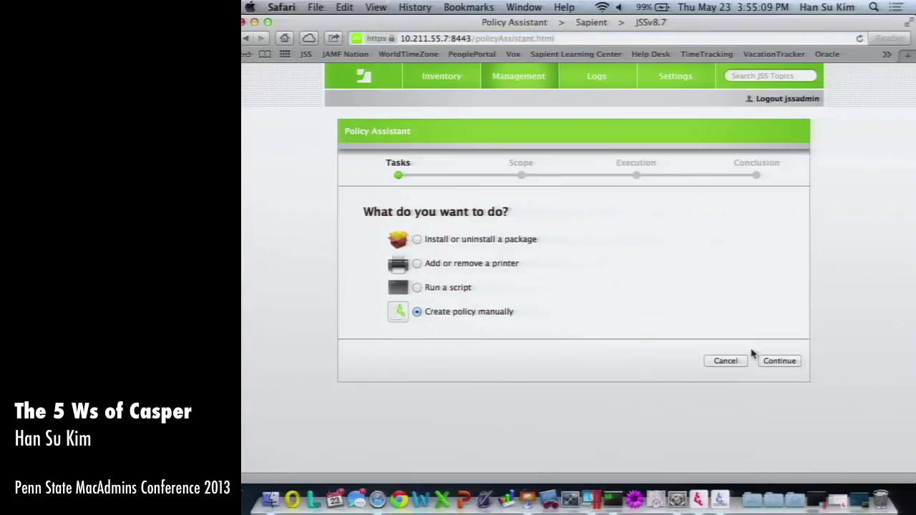
pyautogui.click(779, 361)
pyautogui.write('Firefox')
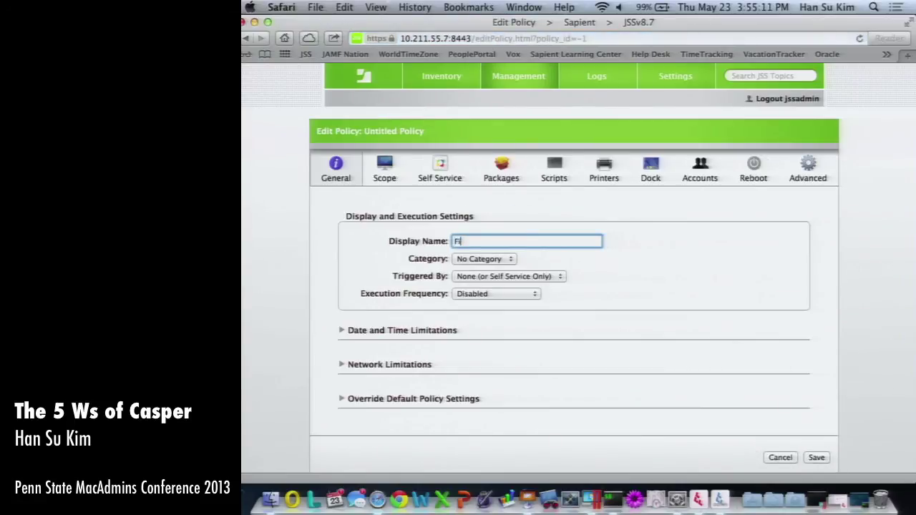
pyautogui.click(504, 276)
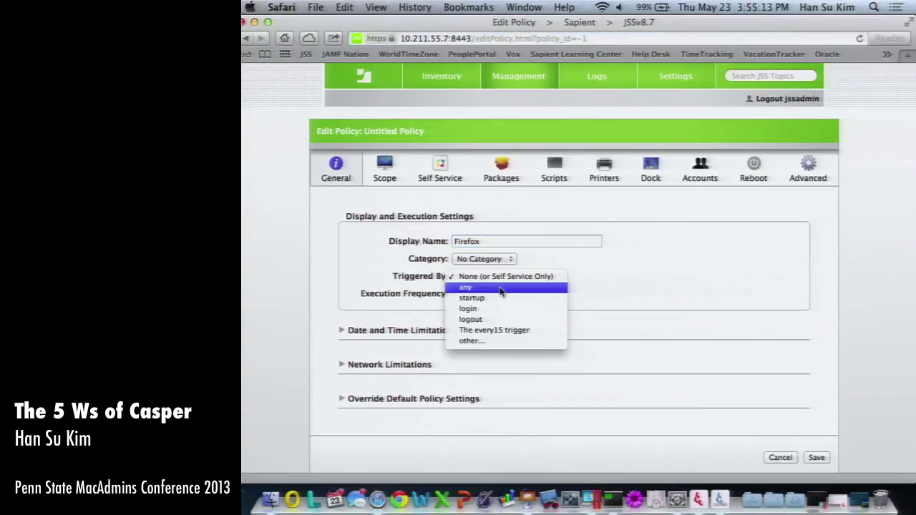
pyautogui.click(528, 332)
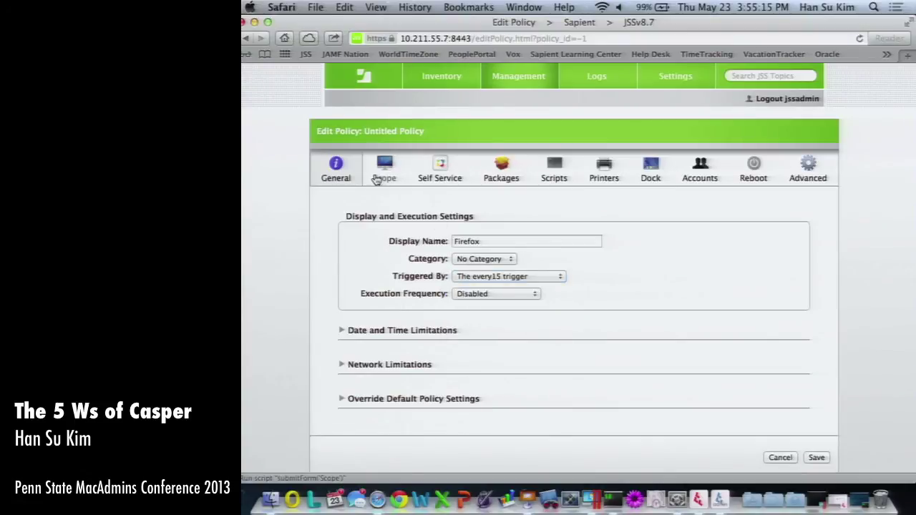
# Scope the policy to the Does not have Firefox computer group.
pyautogui.click(385, 173)
pyautogui.click(393, 270)
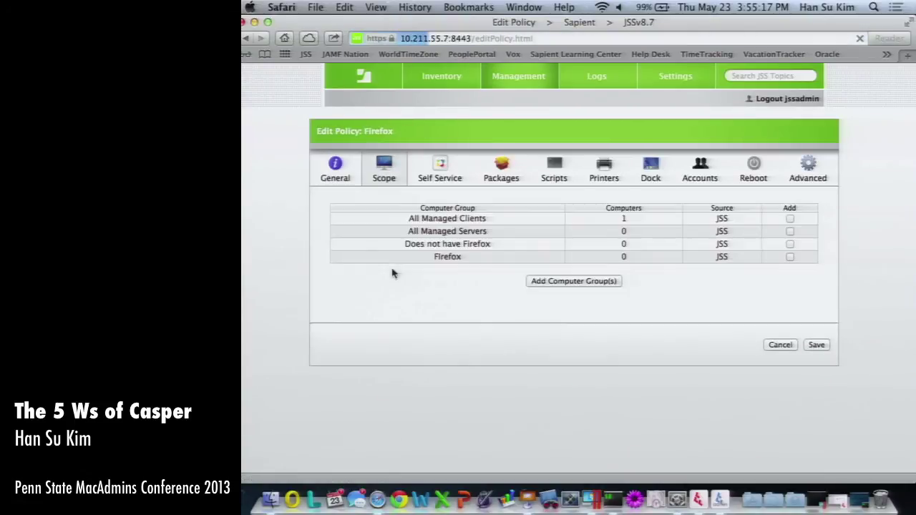
pyautogui.click(790, 244)
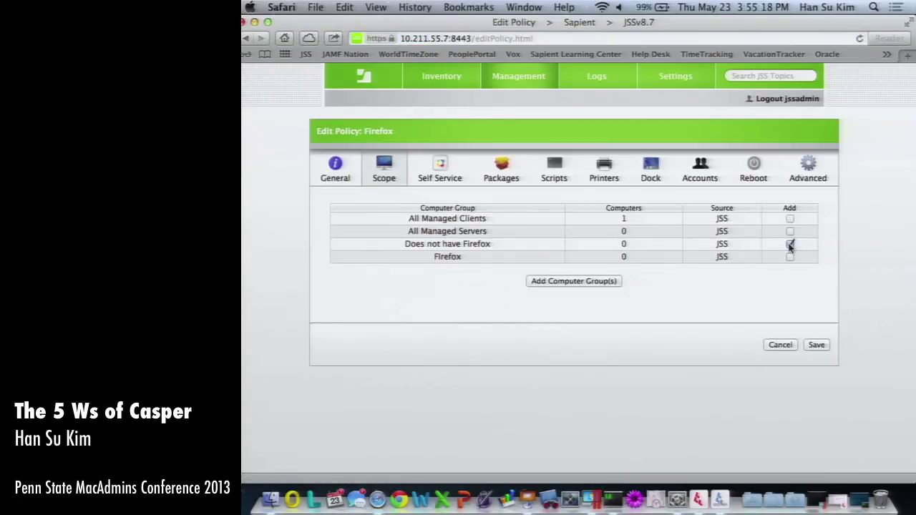
pyautogui.click(565, 283)
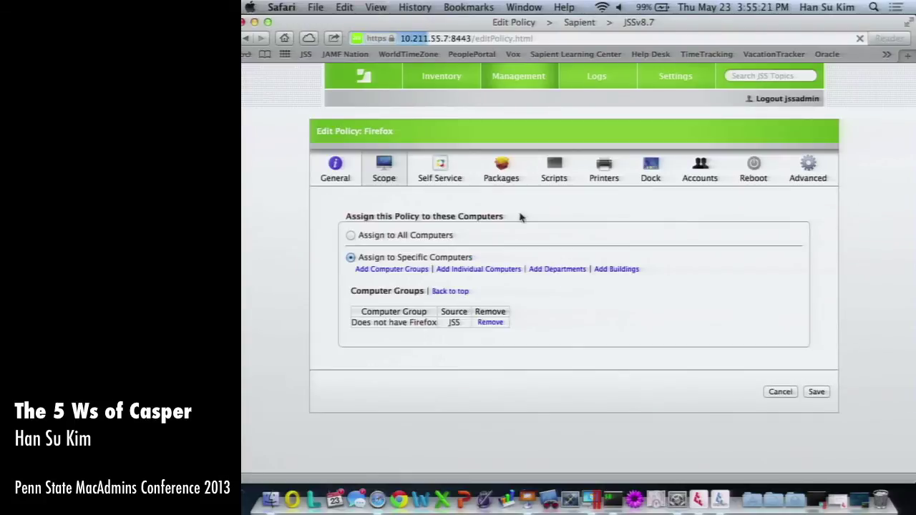
# Add Firefox.dmg to the policy as Install with fill user templates and fill existing users.
pyautogui.click(512, 169)
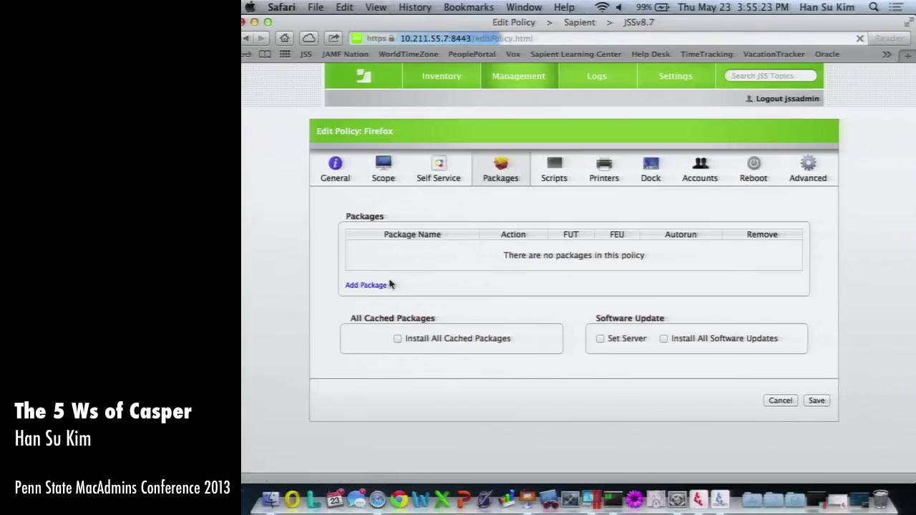
pyautogui.click(379, 285)
pyautogui.click(730, 236)
pyautogui.click(697, 245)
pyautogui.click(568, 277)
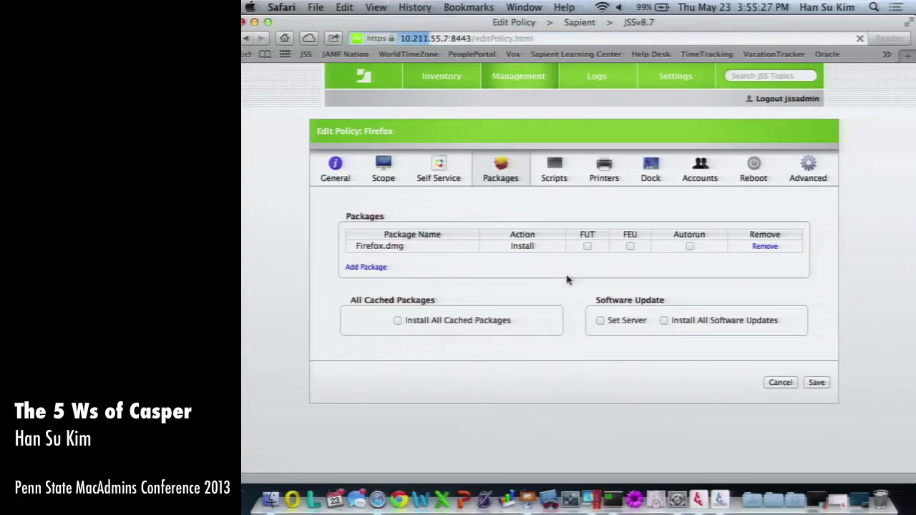
pyautogui.click(587, 246)
pyautogui.click(629, 246)
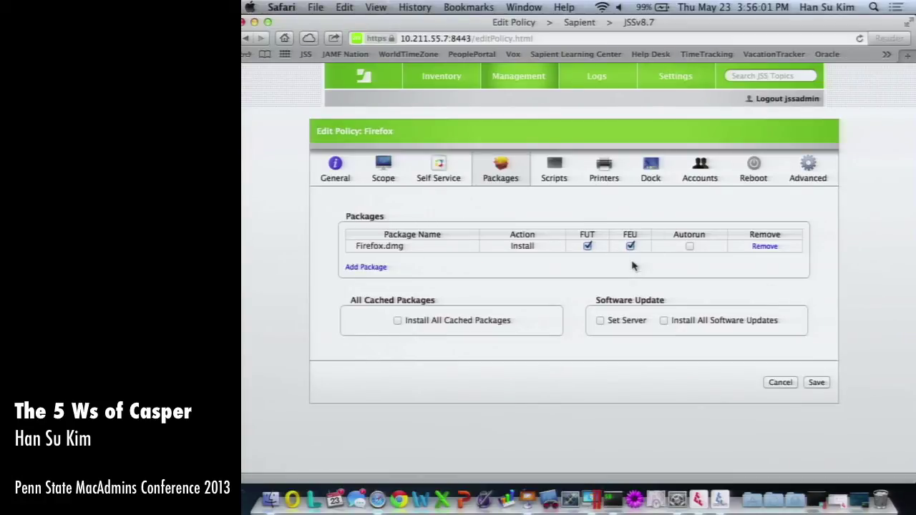
# Look over the policy's Scripts and Printers sections before switching to Casper Admin.
pyautogui.click(551, 172)
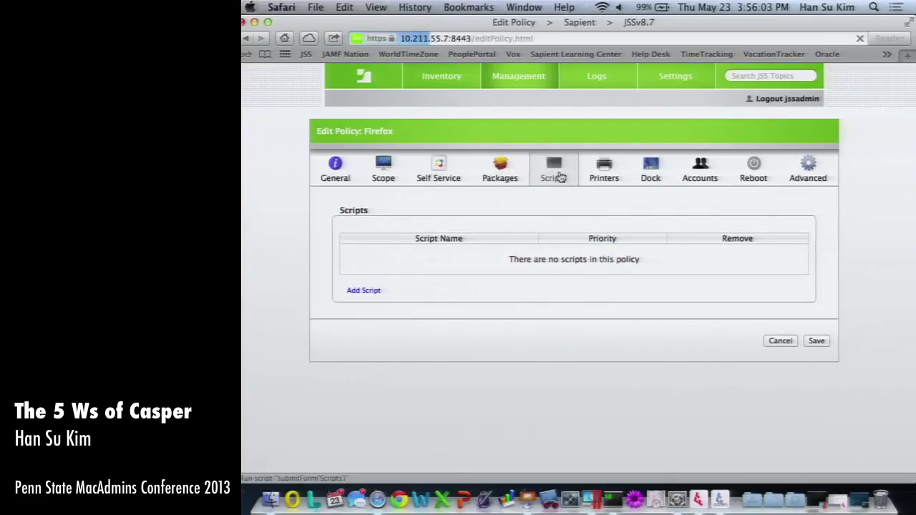
pyautogui.click(601, 170)
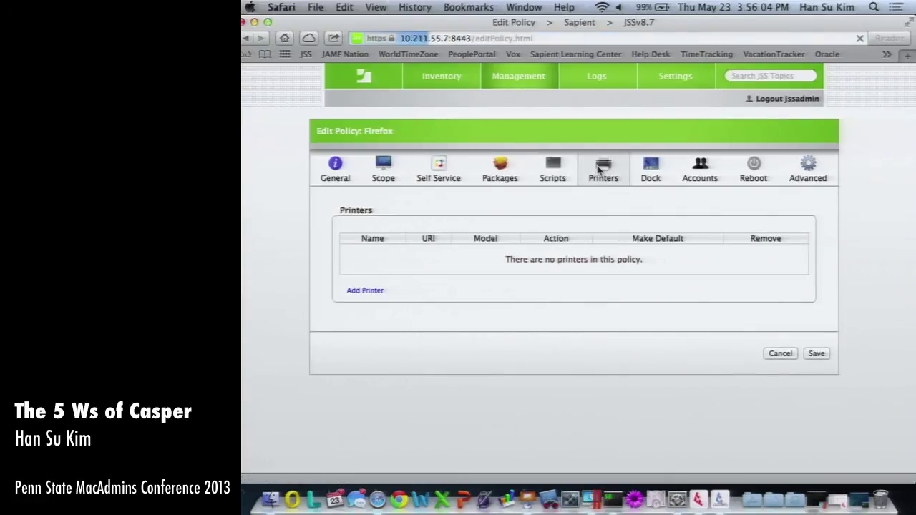
pyautogui.click(719, 499)
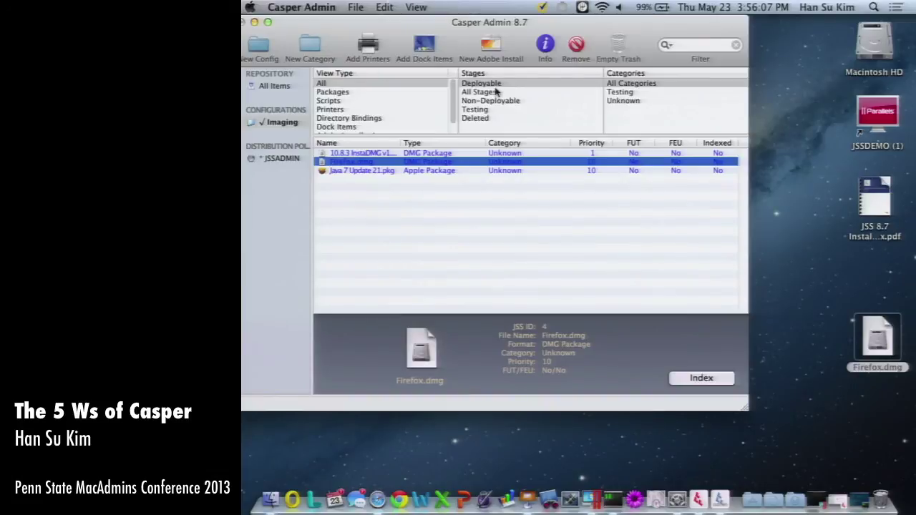
# Authenticate as administrator, tick the BOSEBBETS printer and add it to the repository.
pyautogui.click(374, 46)
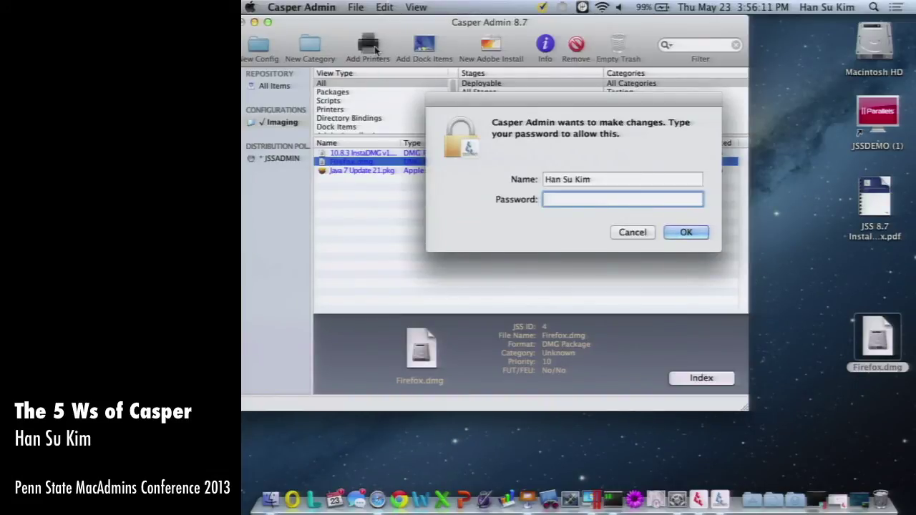
pyautogui.write('********')
pyautogui.press('Return')
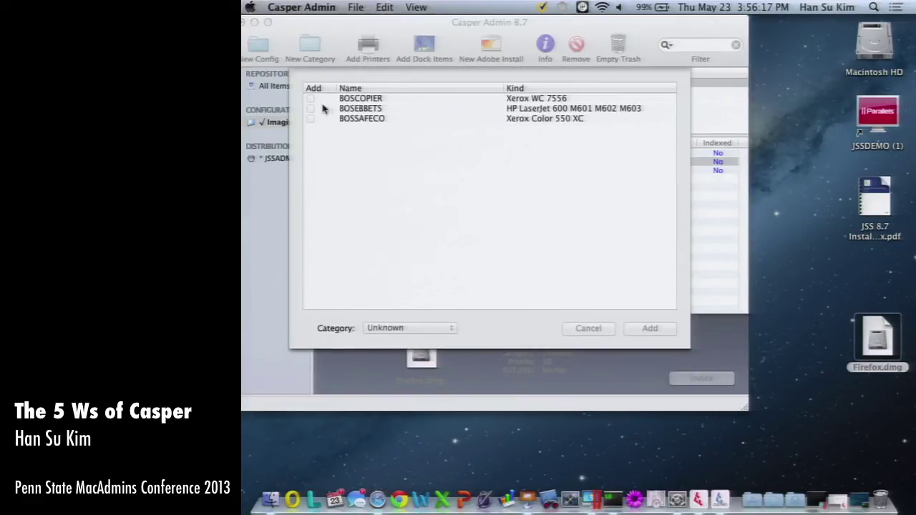
pyautogui.click(312, 108)
pyautogui.click(312, 108)
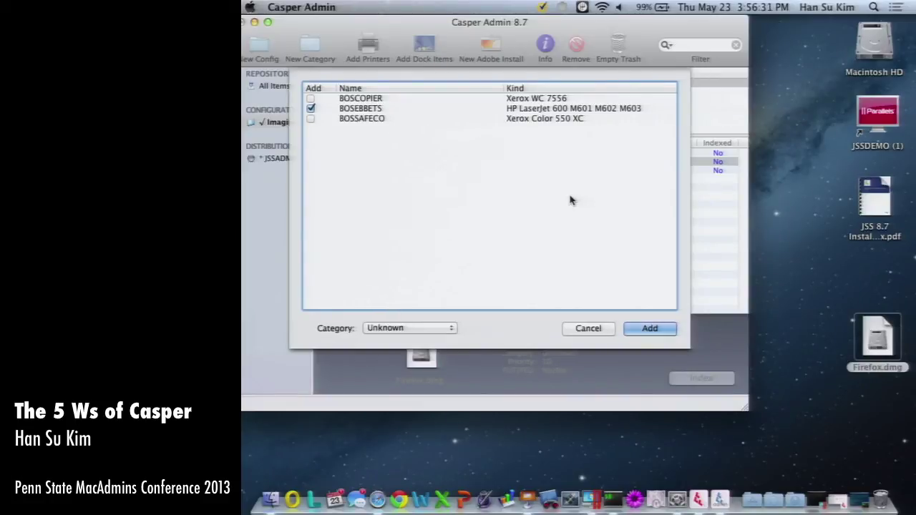
pyautogui.click(656, 330)
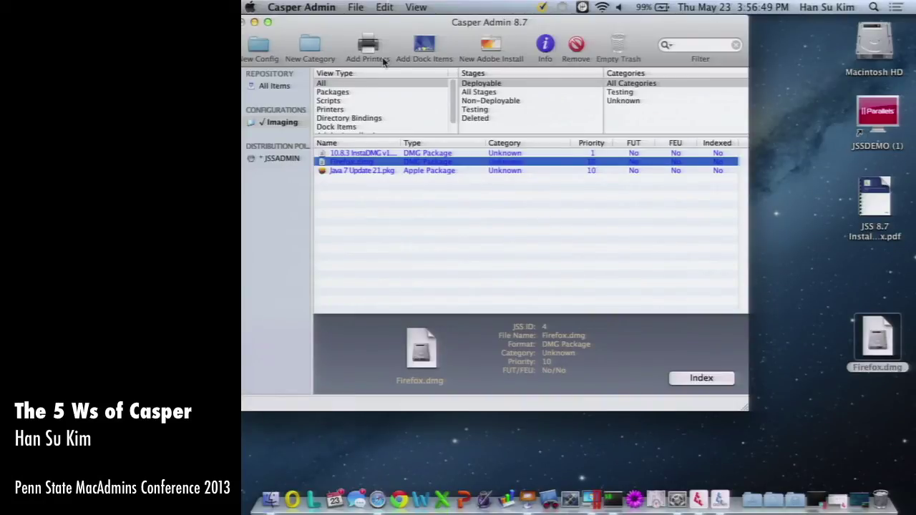
# Check the installed printers in Print & Scan, then return to the Firefox policy in Safari.
pyautogui.click(677, 500)
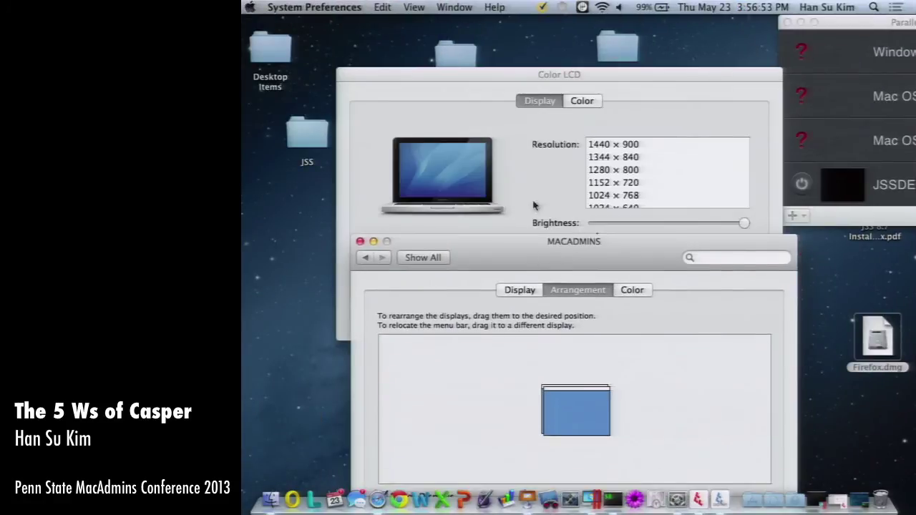
pyautogui.click(423, 258)
pyautogui.click(704, 370)
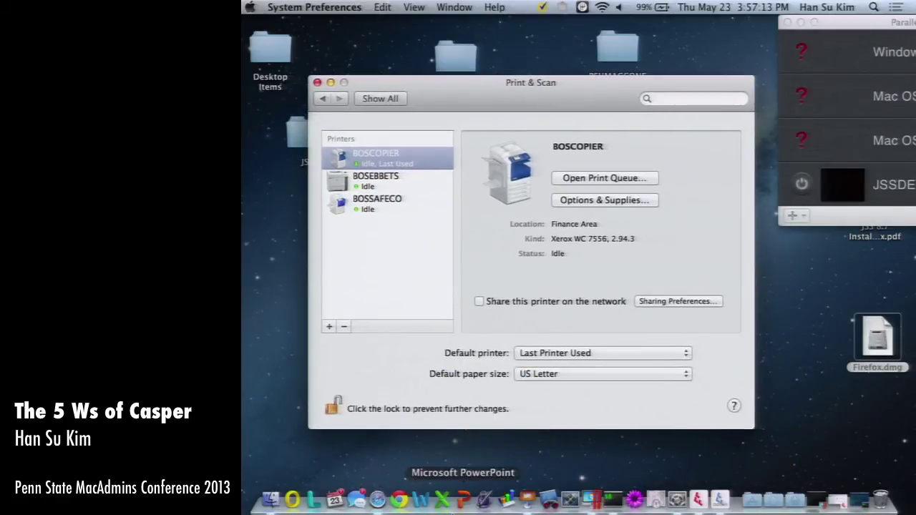
pyautogui.click(377, 499)
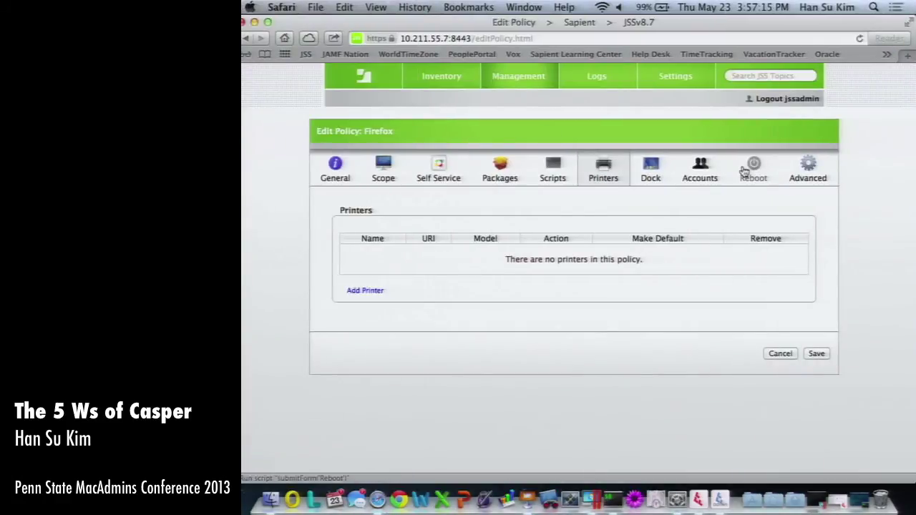
# Open the policy's Dock Items section, then browse Casper Admin's Add Dock Items list and cancel.
pyautogui.click(648, 170)
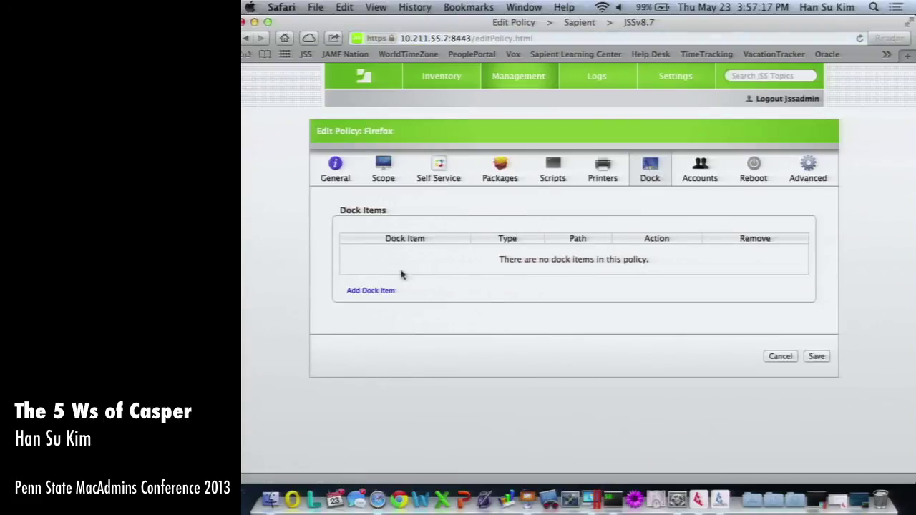
pyautogui.click(368, 292)
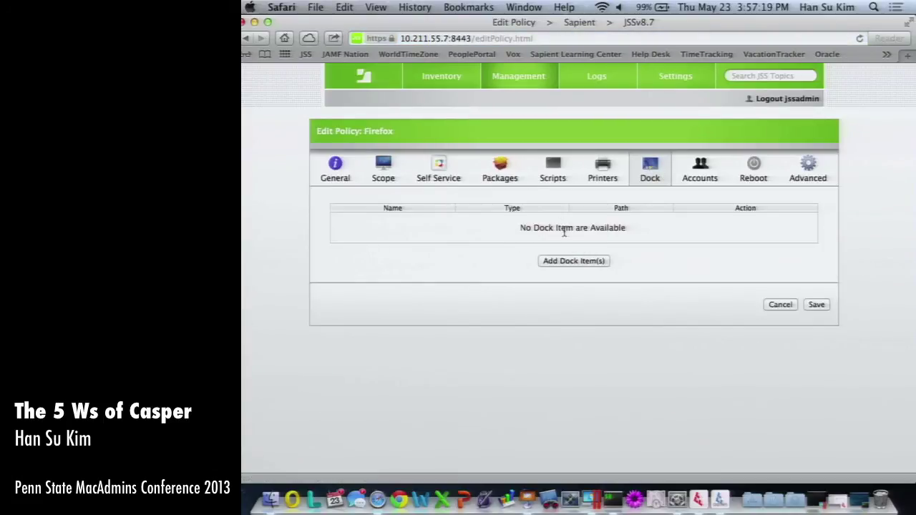
pyautogui.click(719, 500)
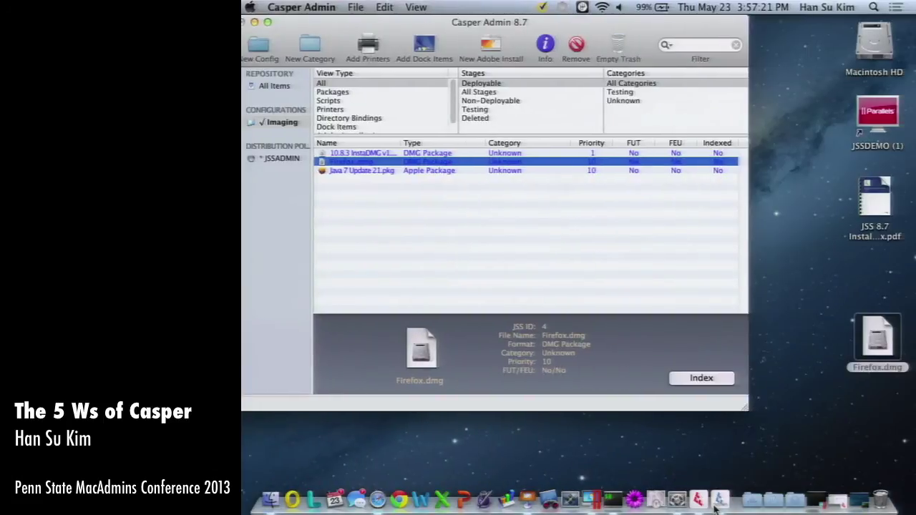
pyautogui.click(424, 46)
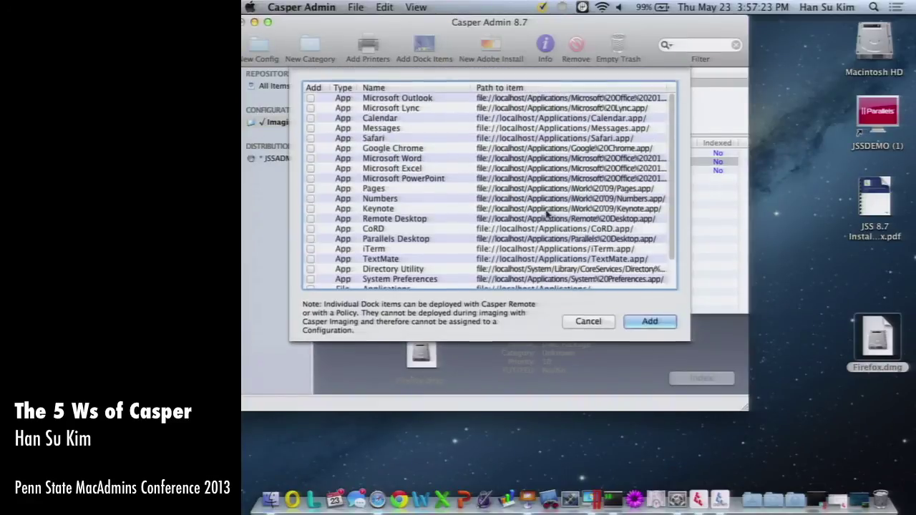
pyautogui.scroll(-3, 392, 199)
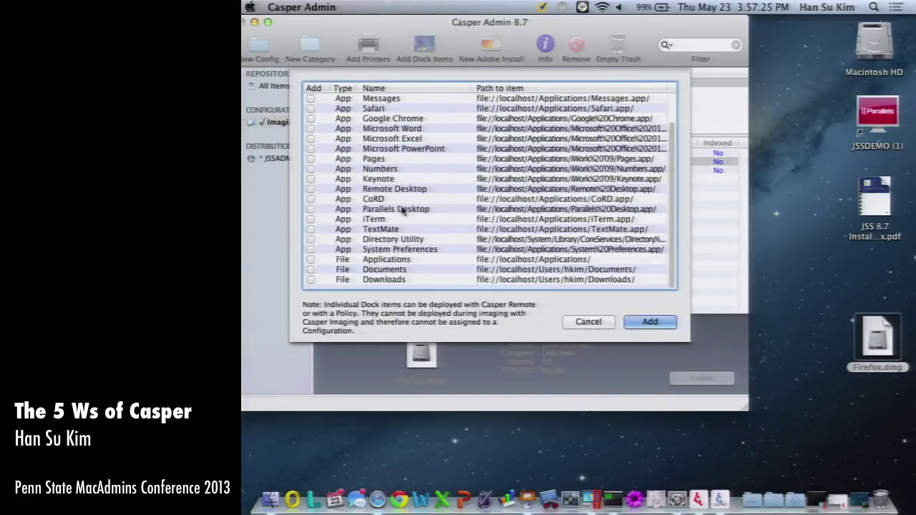
pyautogui.scroll(3, 402, 209)
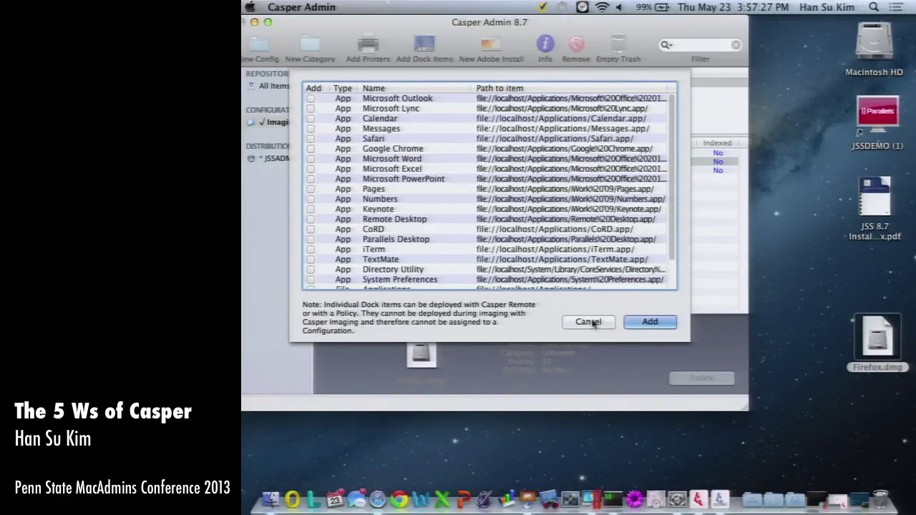
pyautogui.click(588, 321)
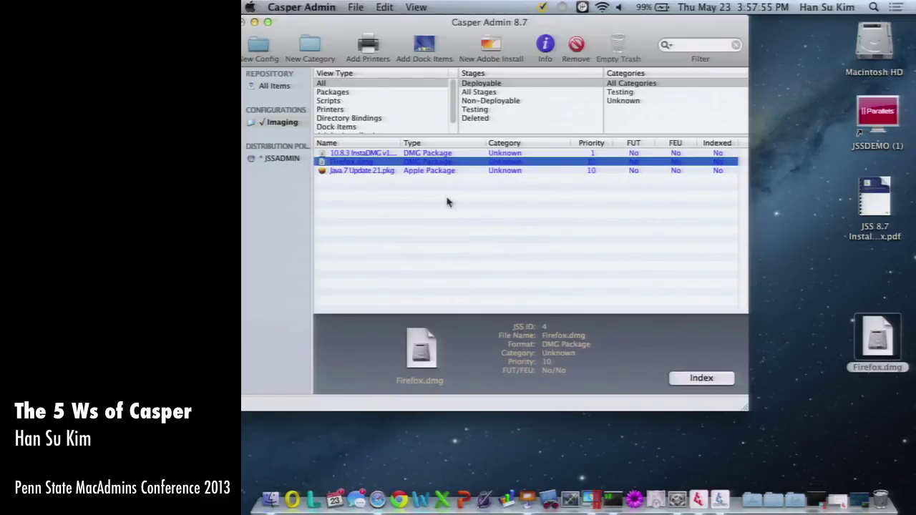
# Save the Casper Admin repository with the BOSEBBETS printer entry, then quit and switch back to the browser.
pyautogui.click(274, 86)
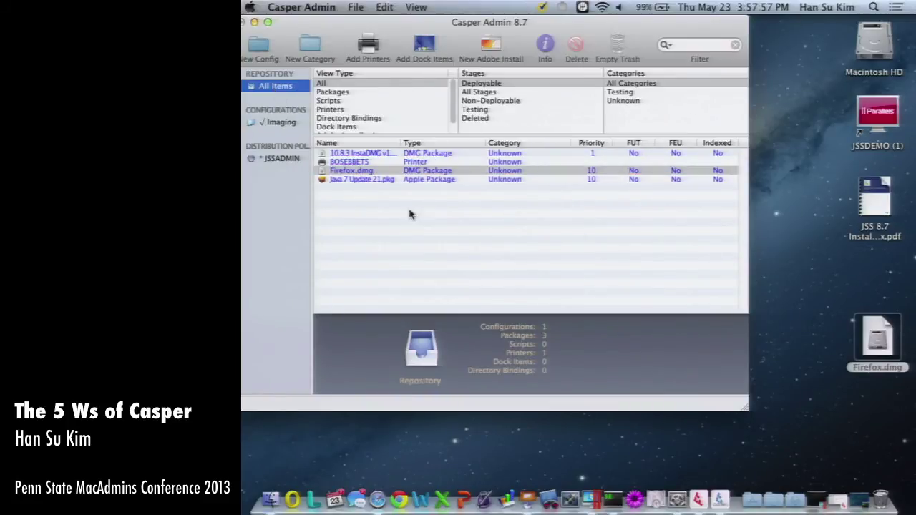
pyautogui.click(367, 161)
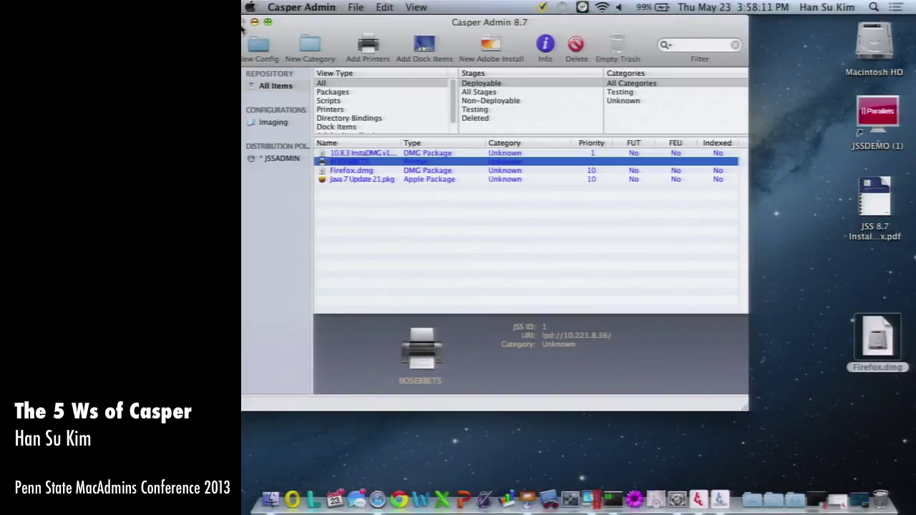
pyautogui.click(355, 7)
pyautogui.click(369, 22)
pyautogui.press('super+q')
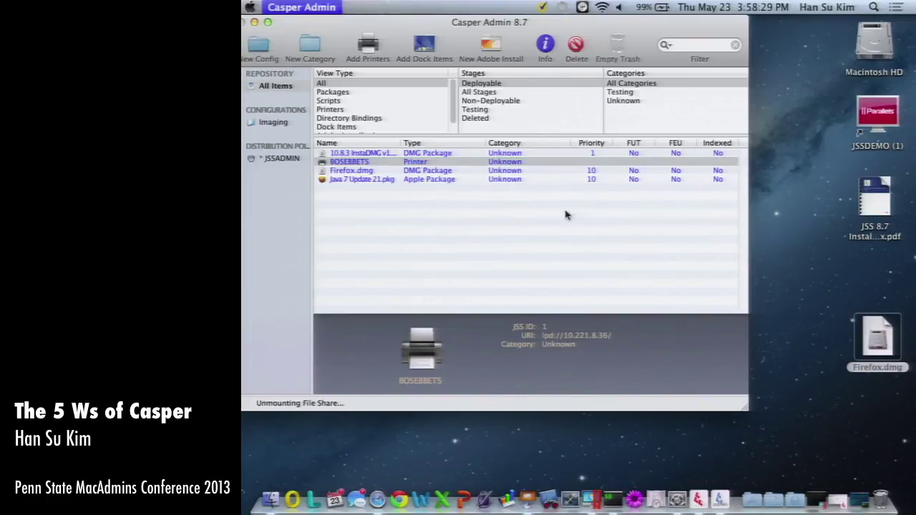
pyautogui.press('super+Tab')
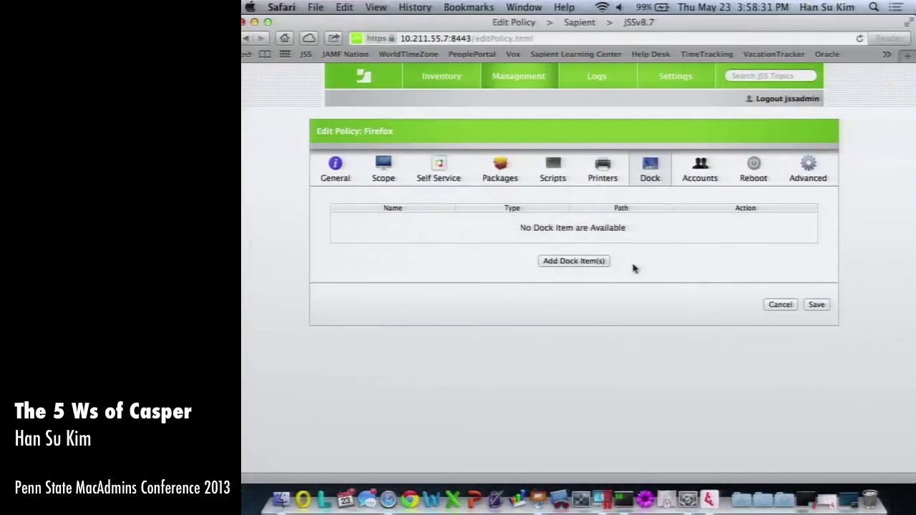
# Set both reboot choices to Do not Reboot and enable Display message if not rebooting.
pyautogui.click(752, 167)
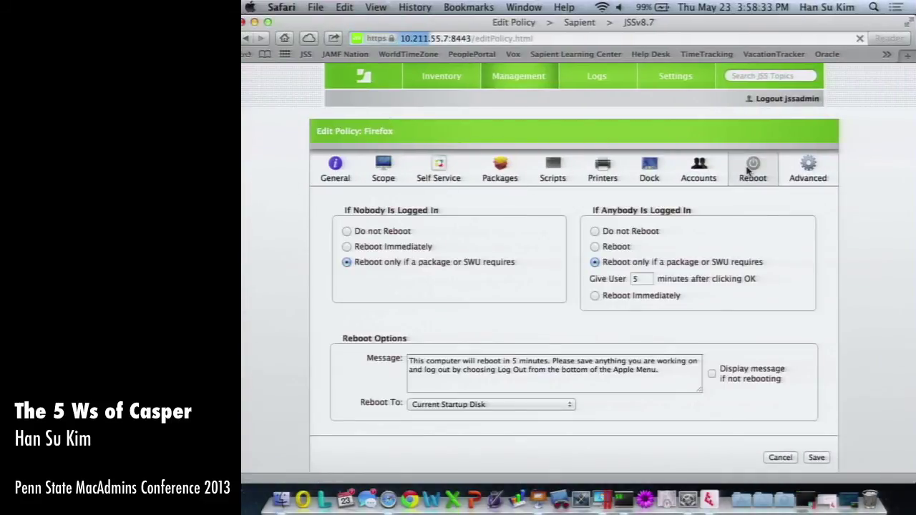
pyautogui.click(711, 375)
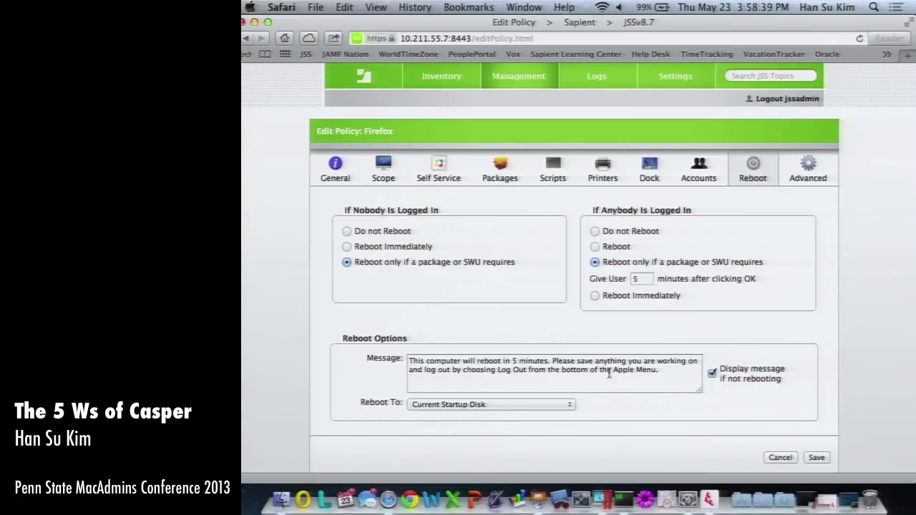
pyautogui.click(347, 231)
pyautogui.click(595, 231)
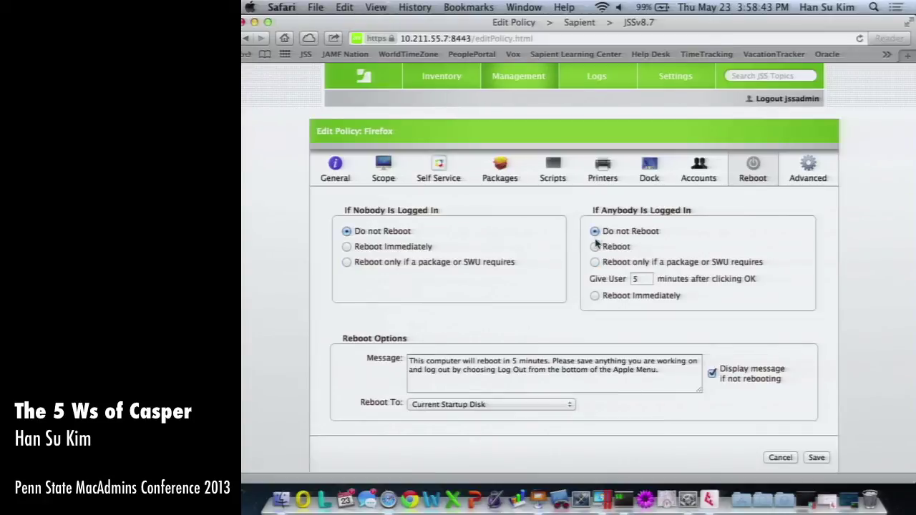
# Change the reboot message text to 'ARE YOU HAVING FUN YET?!'.
pyautogui.tripleClick(584, 372)
pyautogui.write('YOU')
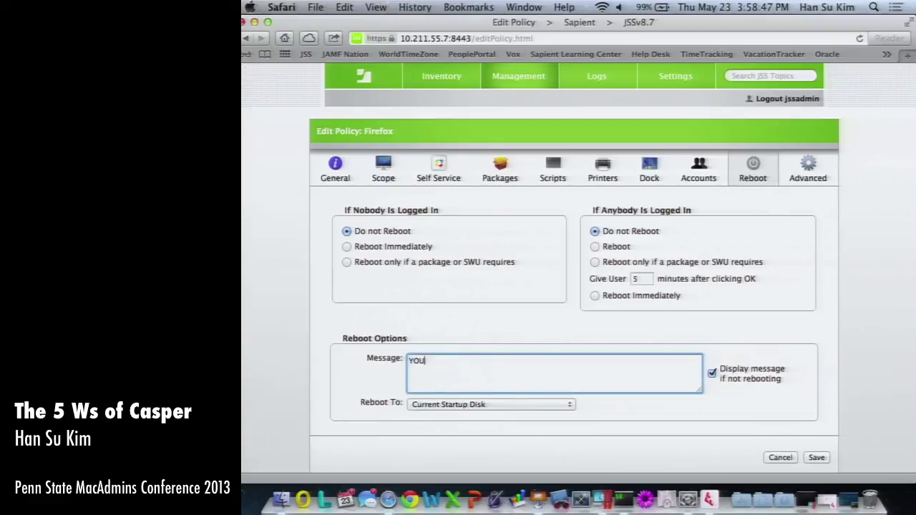
pyautogui.write(' ARE HAVING FUN YET?!')
pyautogui.press('super+a')
pyautogui.click(411, 361)
pyautogui.moveTo(411, 361); pyautogui.dragTo(441, 360)
pyautogui.write('ARE YE')
pyautogui.press('BackSpace')
pyautogui.write('OU')
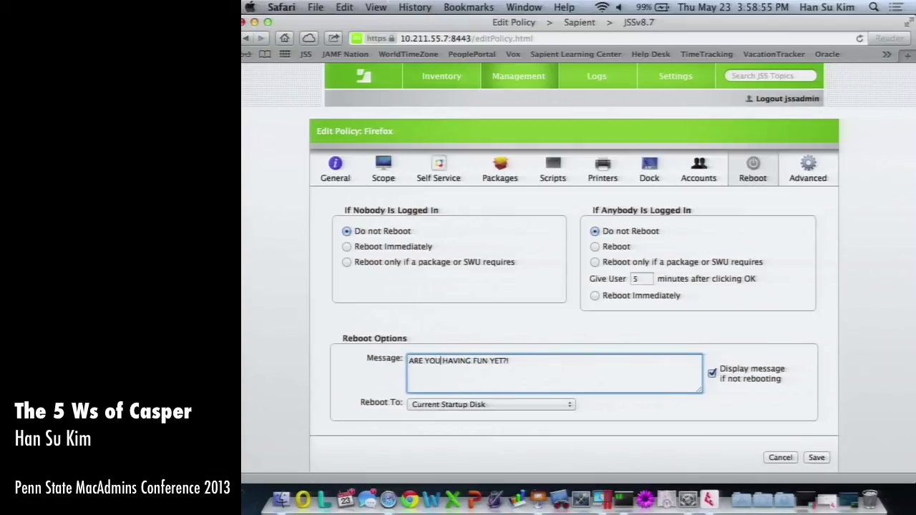
pyautogui.click(661, 333)
# Tick Update Inventory in the policy's Advanced maintenance options.
pyautogui.click(699, 169)
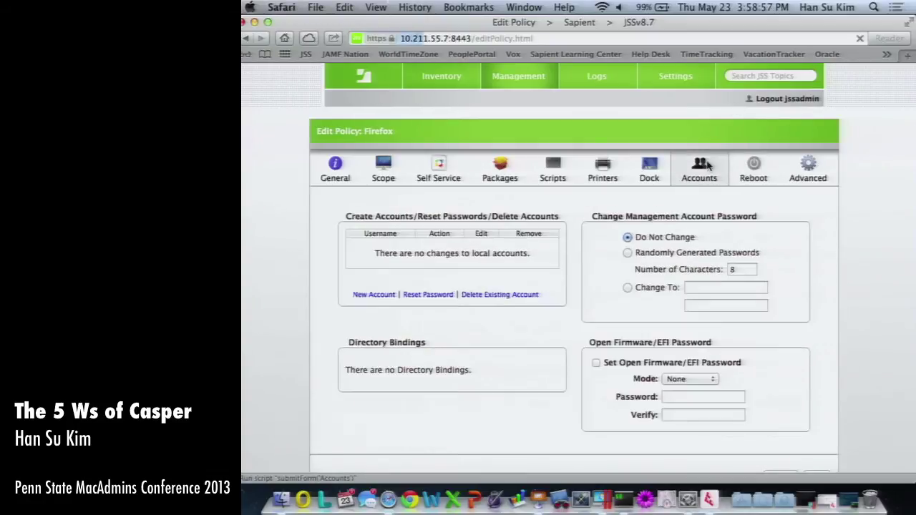
pyautogui.moveTo(360, 216); pyautogui.dragTo(540, 212)
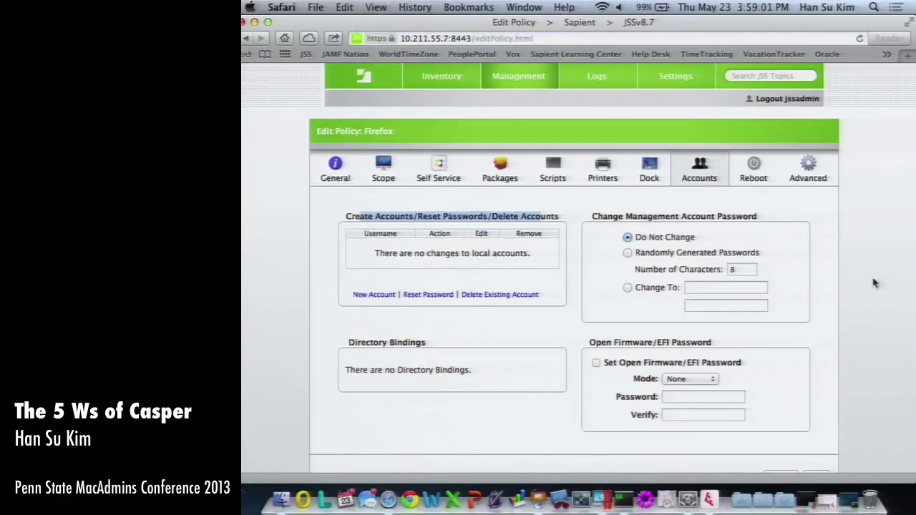
pyautogui.click(808, 170)
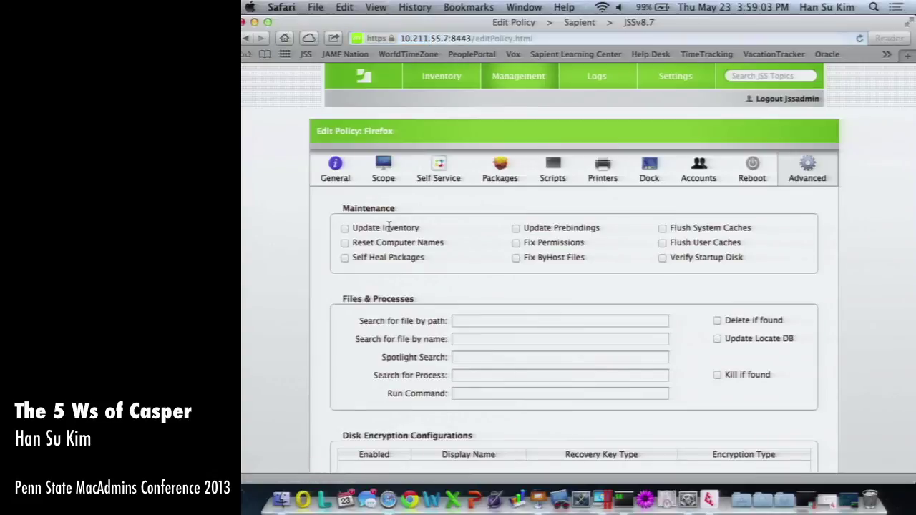
pyautogui.click(345, 228)
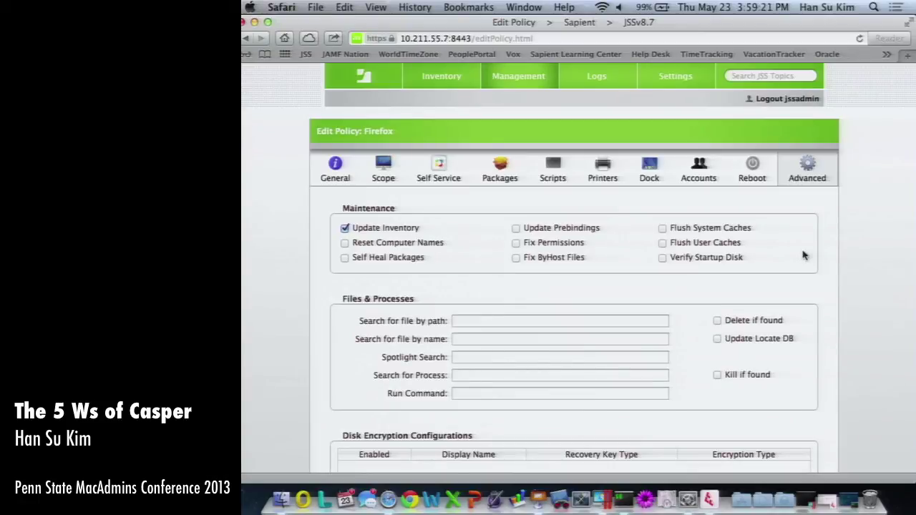
# Review which computers the Firefox policy's Scope targets.
pyautogui.click(383, 175)
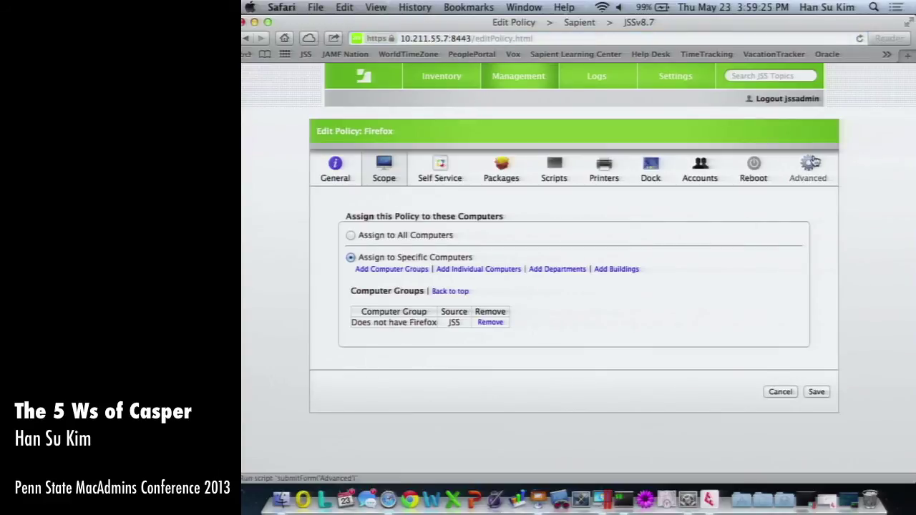
pyautogui.click(804, 172)
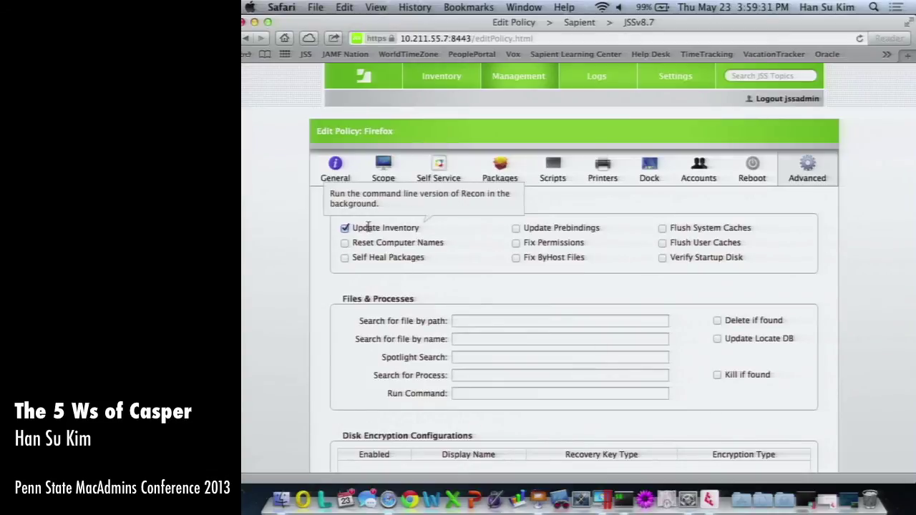
pyautogui.click(368, 173)
# Start a new smart computer group from the Management overview.
pyautogui.click(351, 172)
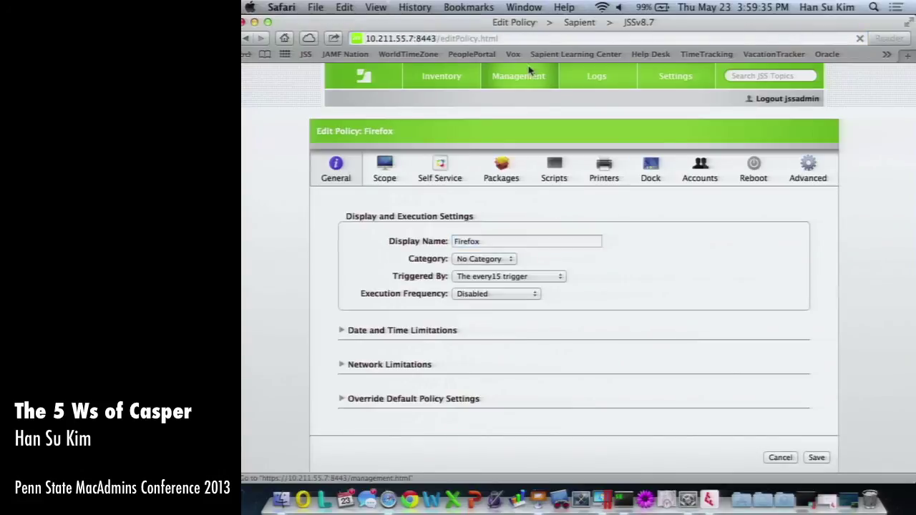
pyautogui.click(526, 76)
pyautogui.click(410, 422)
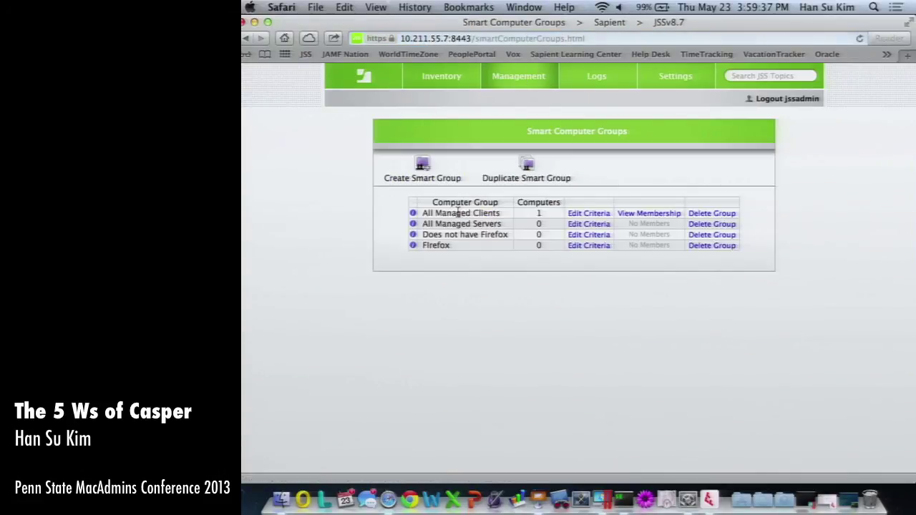
pyautogui.click(423, 165)
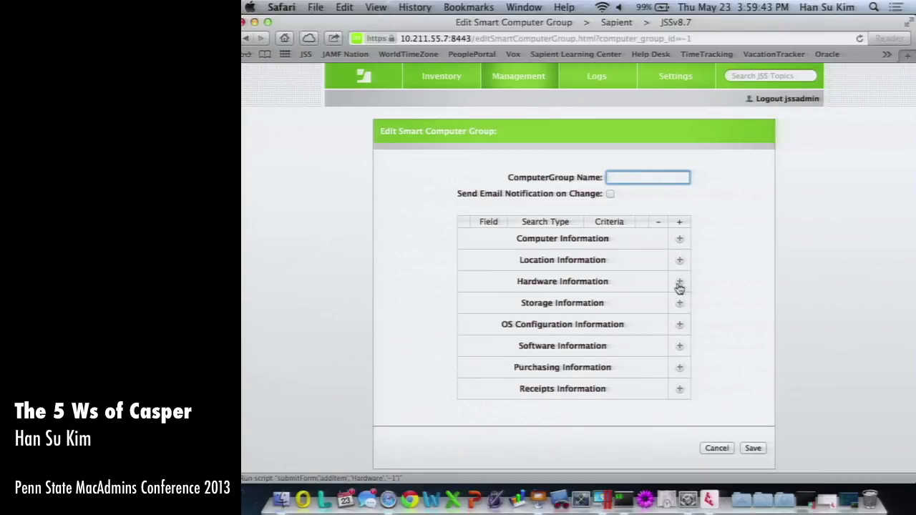
# Add a FileVault 2 Status criterion set to No Partitions Encrypted, then cancel and open Settings.
pyautogui.click(680, 306)
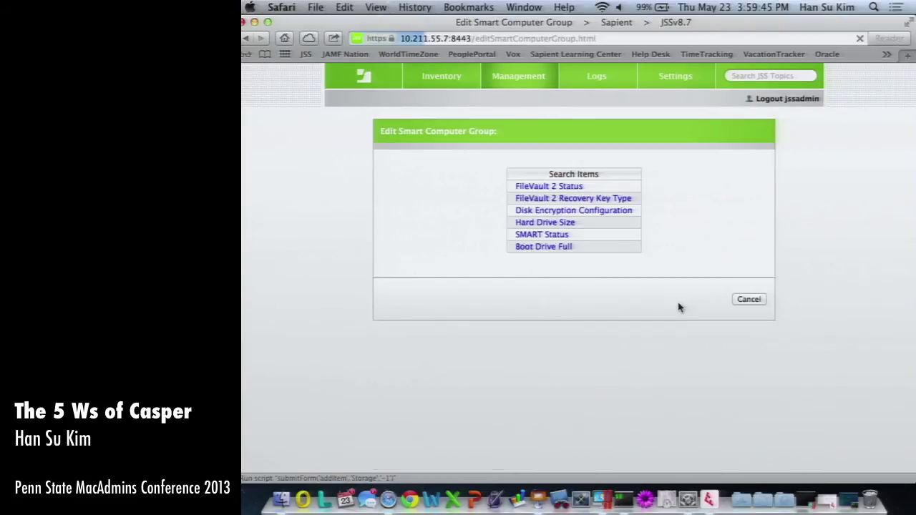
pyautogui.click(549, 188)
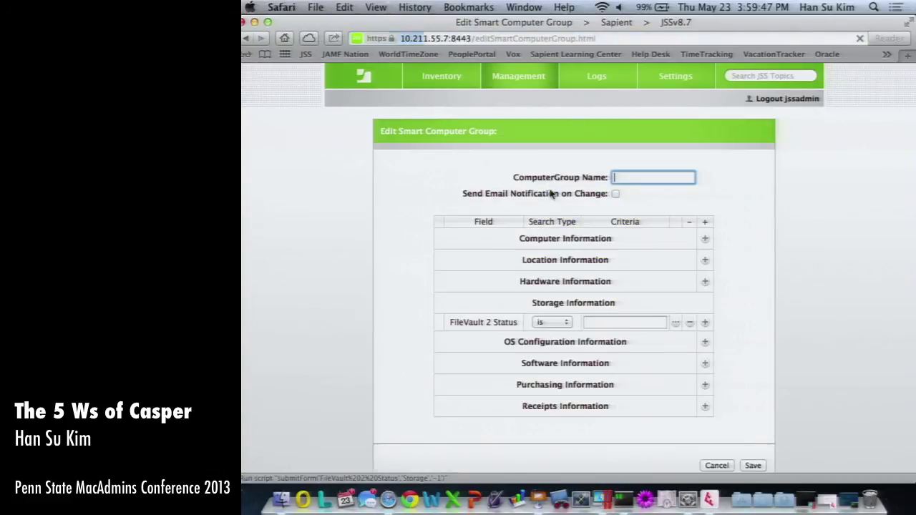
pyautogui.click(676, 325)
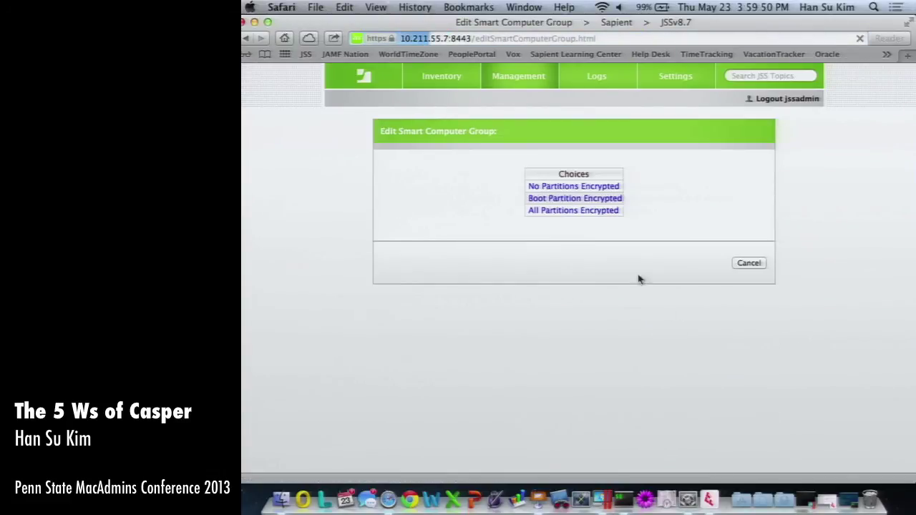
pyautogui.click(581, 187)
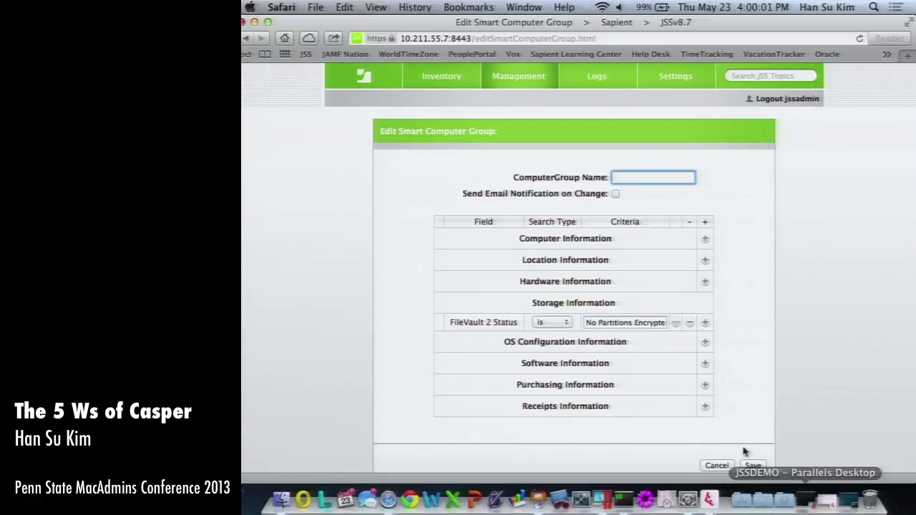
pyautogui.click(716, 466)
pyautogui.click(648, 72)
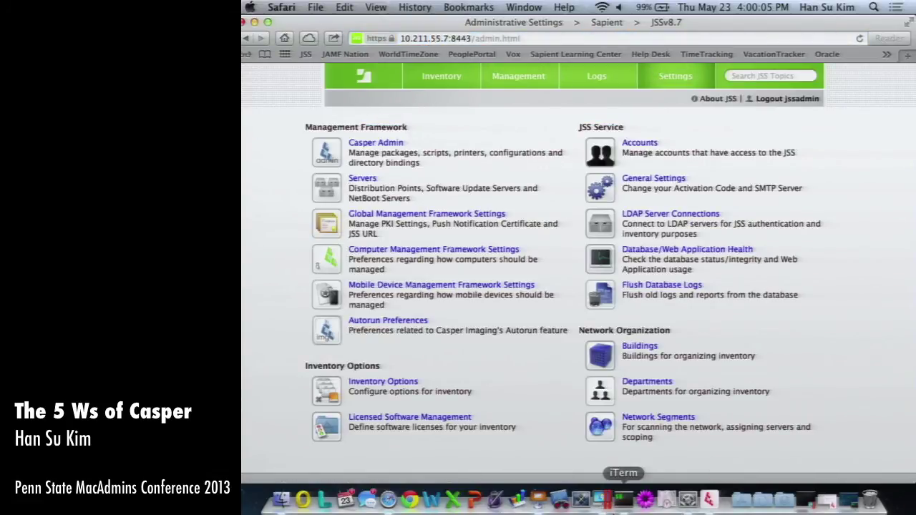
# Quit Composer, minimize the browser and close the PSUMACCONF folder window.
pyautogui.click(710, 501)
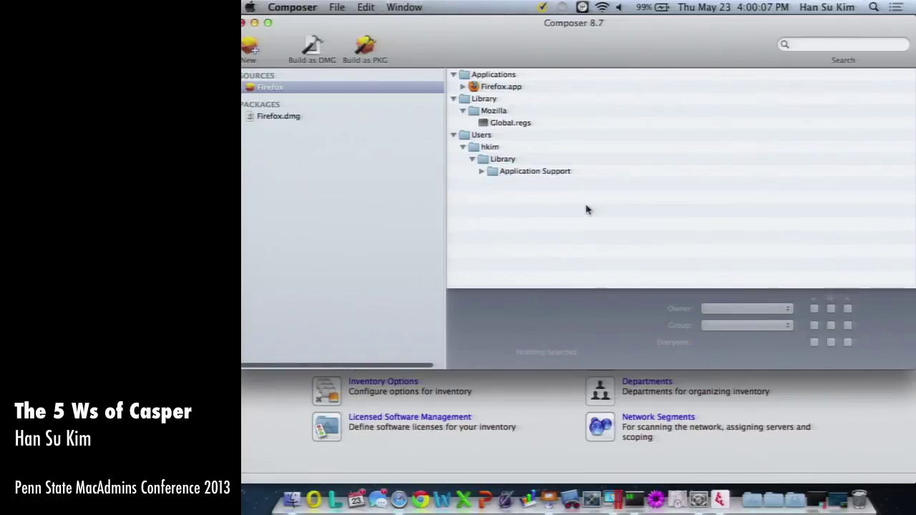
pyautogui.press('super+q')
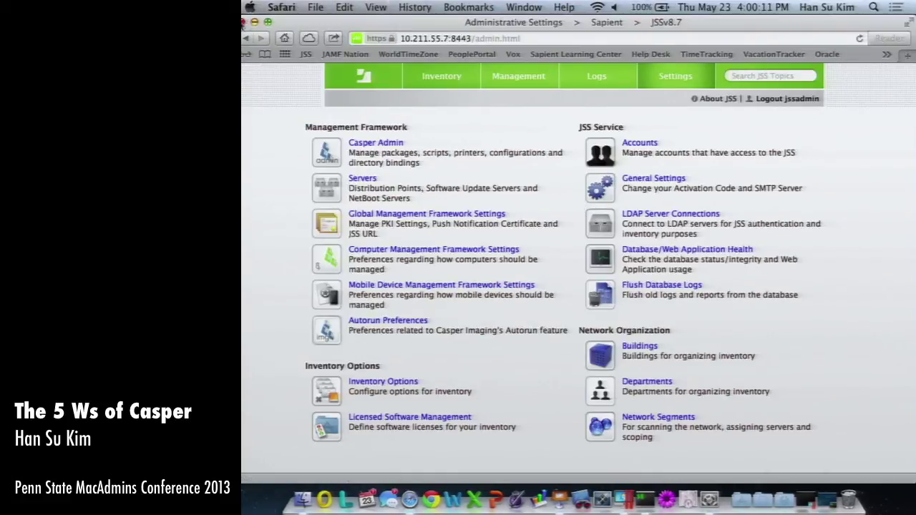
pyautogui.click(254, 22)
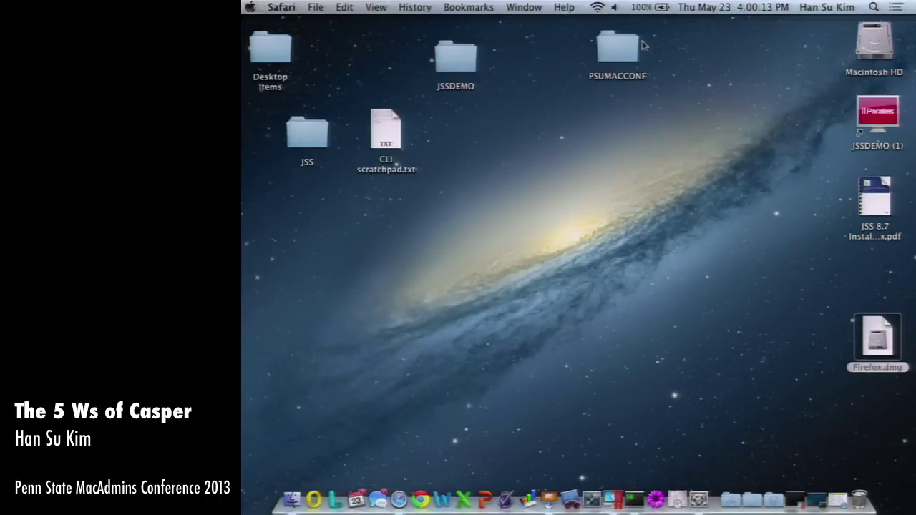
pyautogui.doubleClick(622, 52)
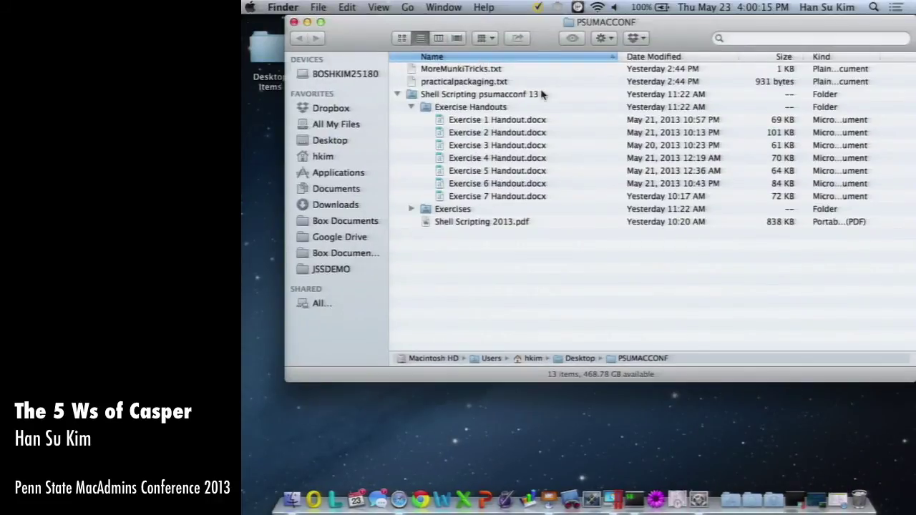
pyautogui.press('super+w')
# Launch Casper Remote from JSSDEMO's Casper Suite 8.7 folder, confirming the open warning.
pyautogui.doubleClick(451, 64)
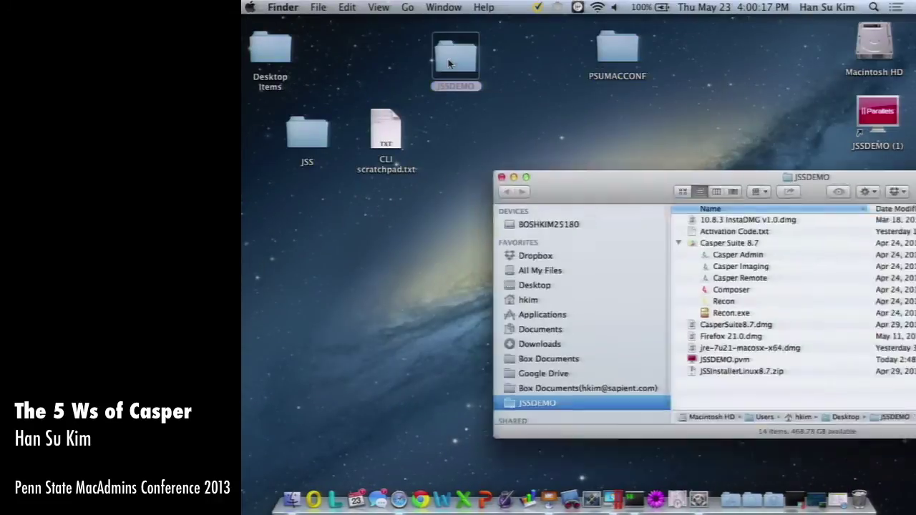
pyautogui.click(481, 313)
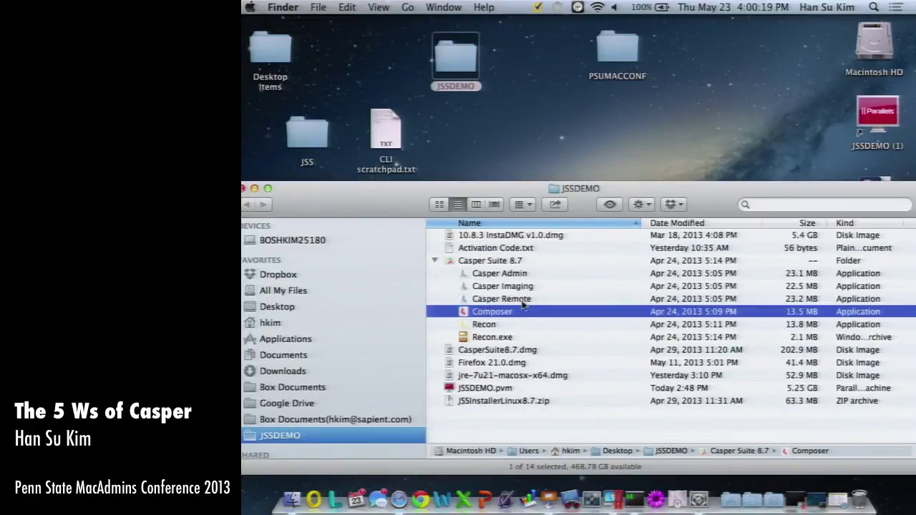
pyautogui.click(524, 302)
pyautogui.doubleClick(524, 302)
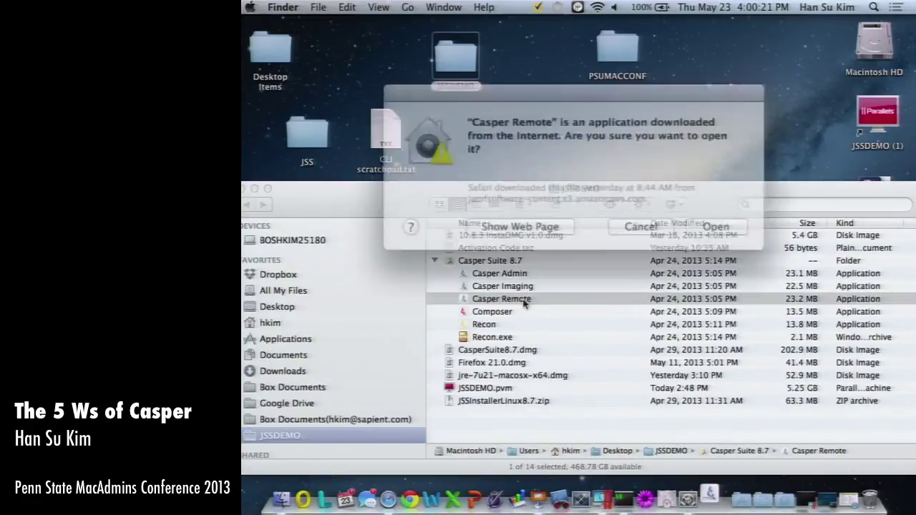
pyautogui.click(694, 220)
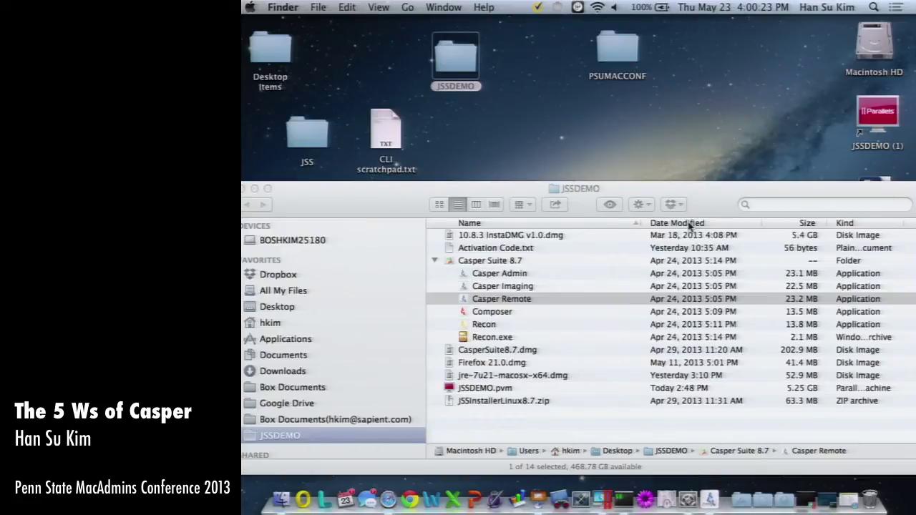
# Log in to the JSS with the admin username and password.
pyautogui.write('jssadmin')
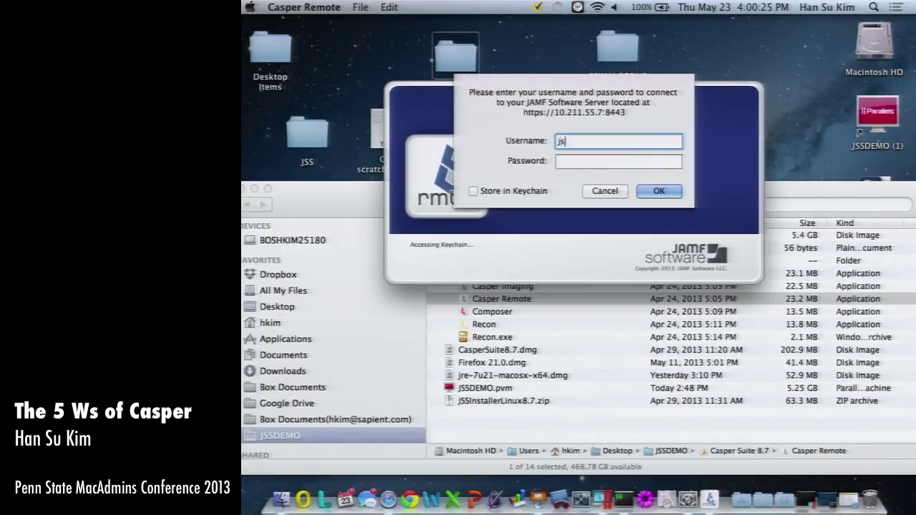
pyautogui.press('Tab')
pyautogui.write('•••••••••')
pyautogui.press('Return')
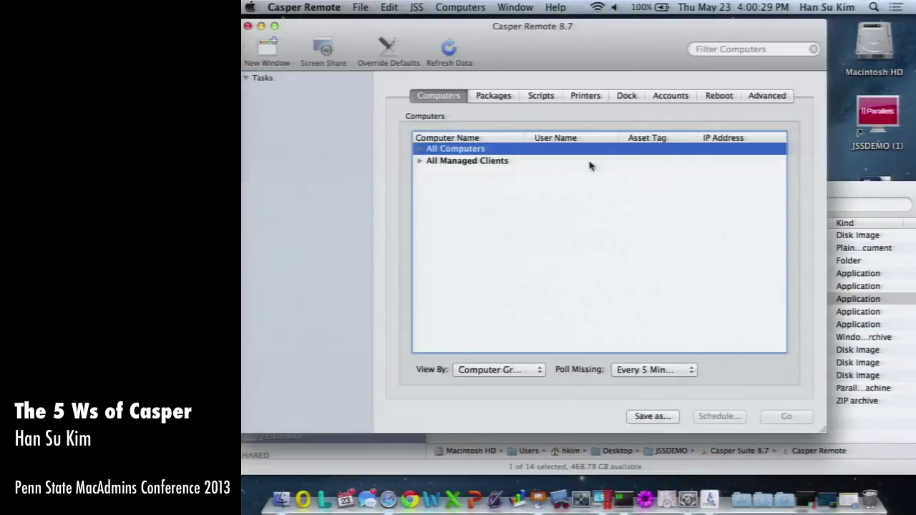
# Expand All Computers and All Managed Clients and tick the single managed computer.
pyautogui.click(420, 149)
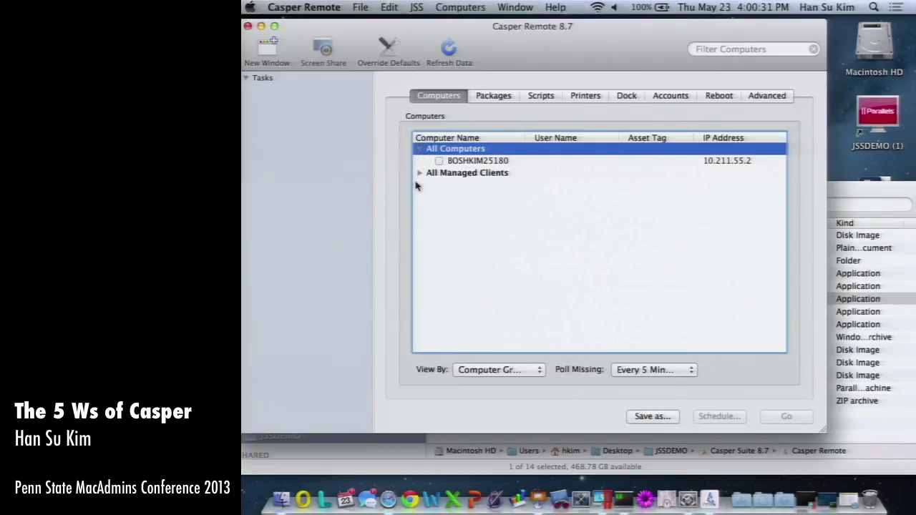
pyautogui.click(419, 172)
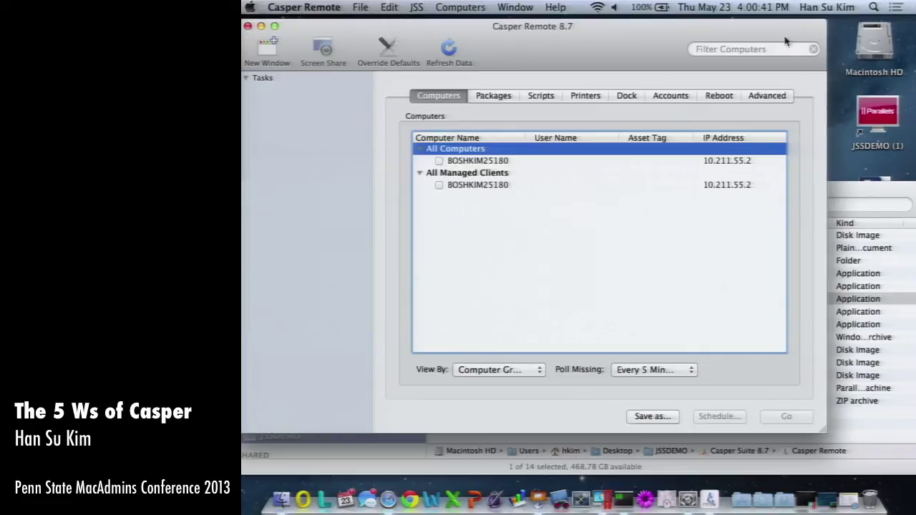
pyautogui.click(755, 51)
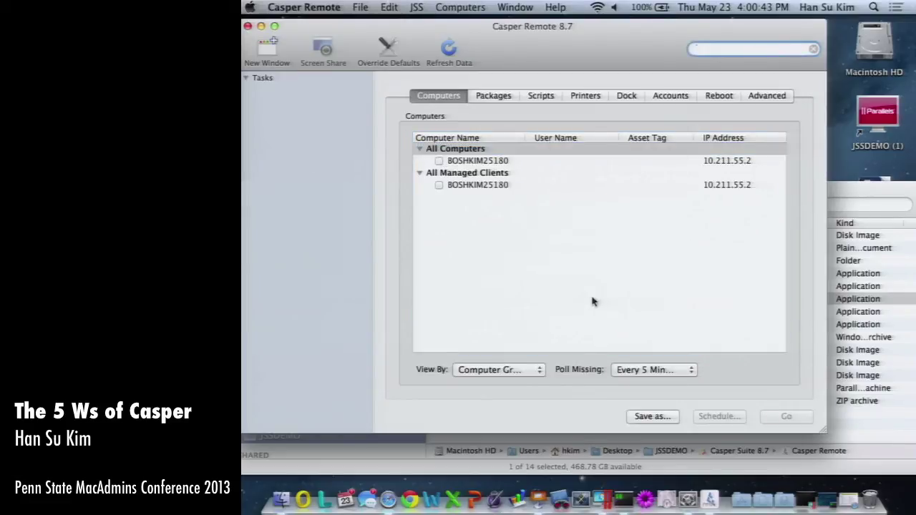
pyautogui.click(438, 160)
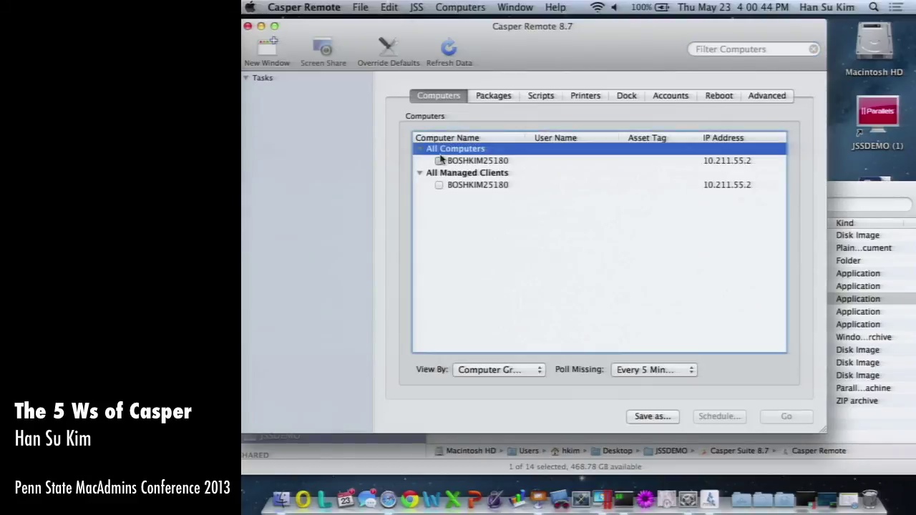
# Browse the Packages, Scripts, Printers, Dock Items, Accounts and Reboot options, ending on Packages.
pyautogui.click(495, 96)
pyautogui.click(541, 95)
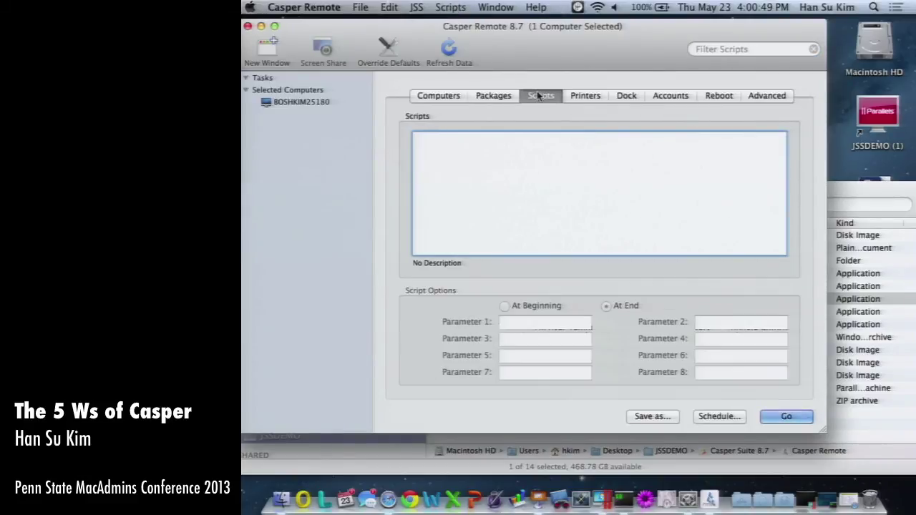
pyautogui.click(582, 96)
pyautogui.click(626, 96)
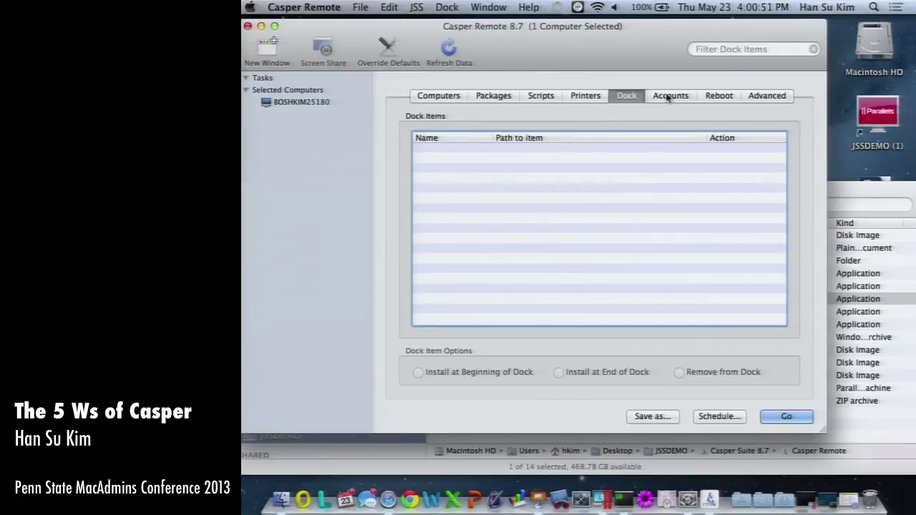
pyautogui.click(668, 96)
pyautogui.click(719, 96)
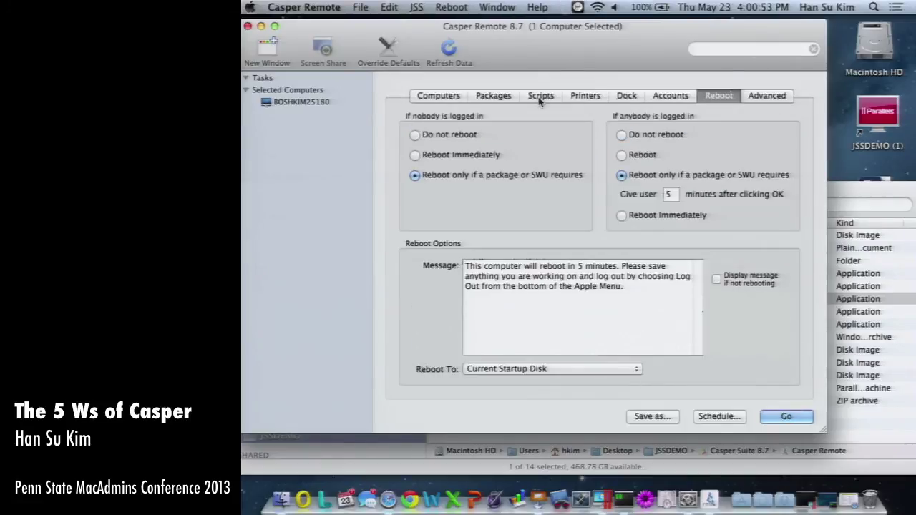
pyautogui.click(495, 99)
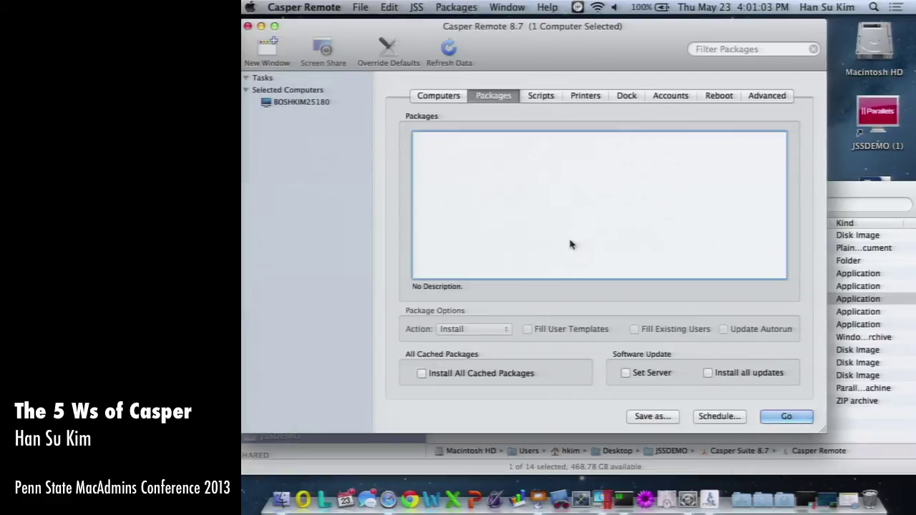
pyautogui.click(451, 95)
pyautogui.click(501, 95)
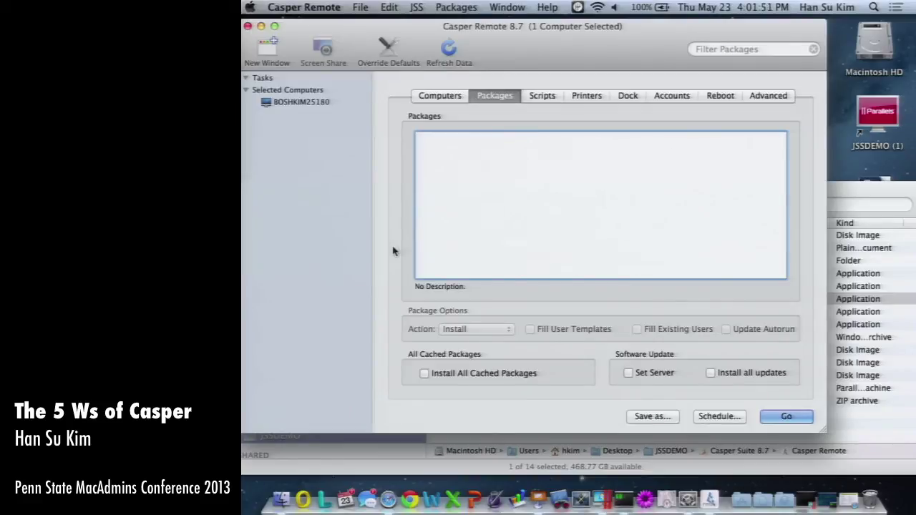
pyautogui.click(333, 227)
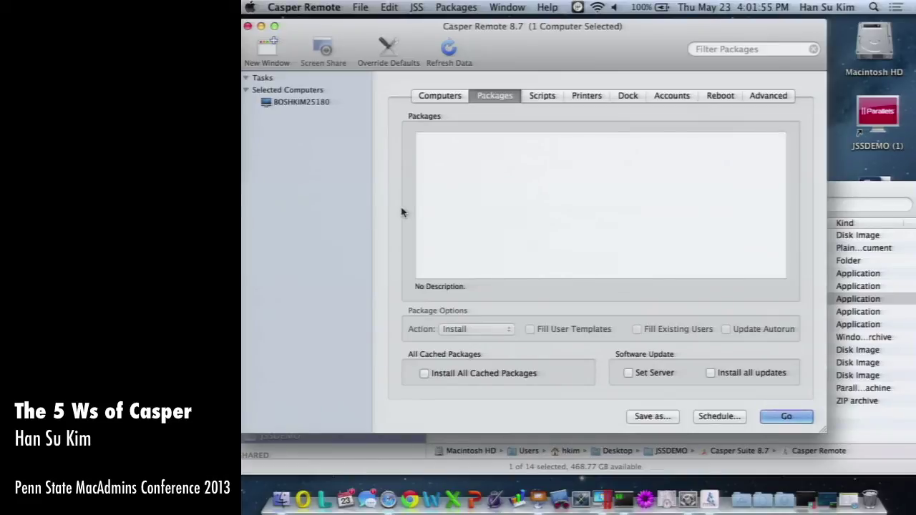
# Quit Casper Remote, close the JSSDEMO window and return to Keynote's DEMO slide.
pyautogui.press('super+q')
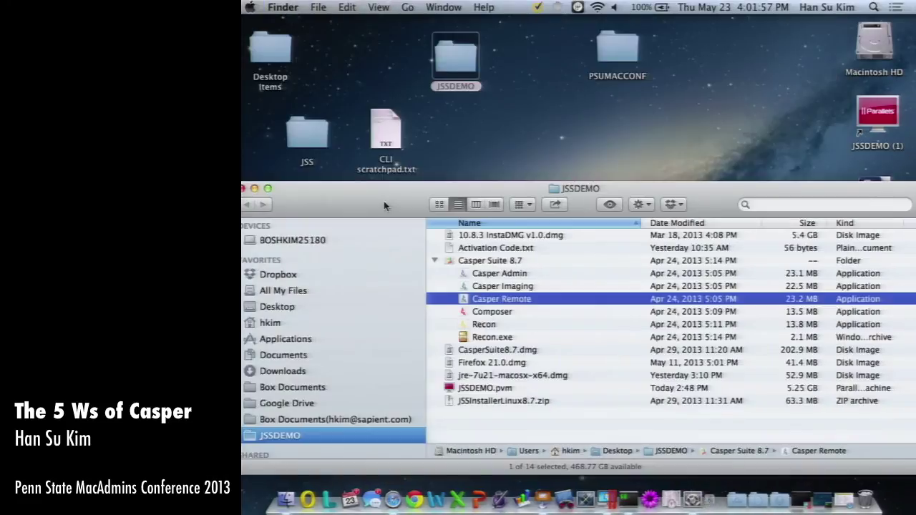
pyautogui.click(626, 336)
pyautogui.press('super+w')
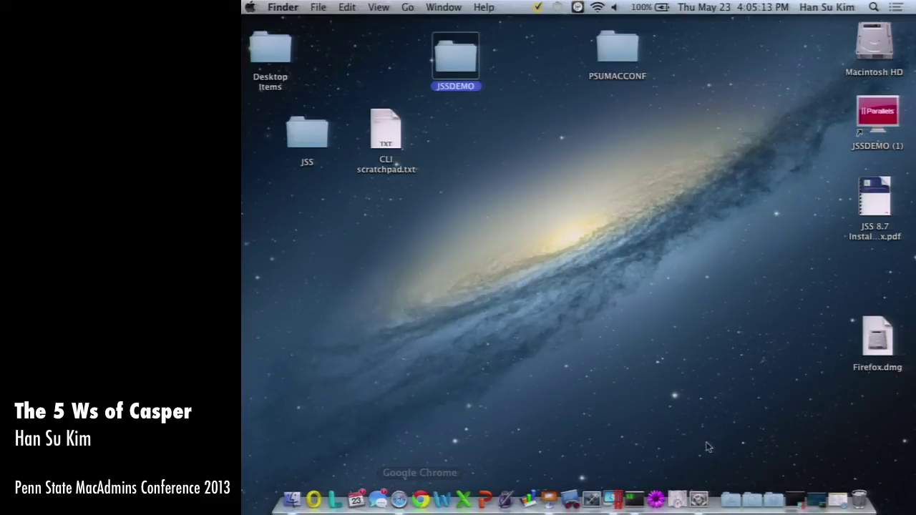
pyautogui.click(548, 500)
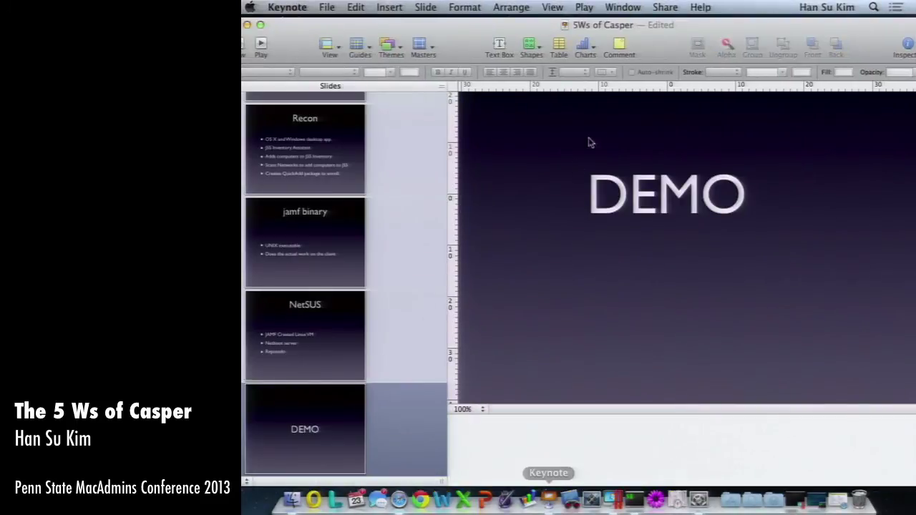